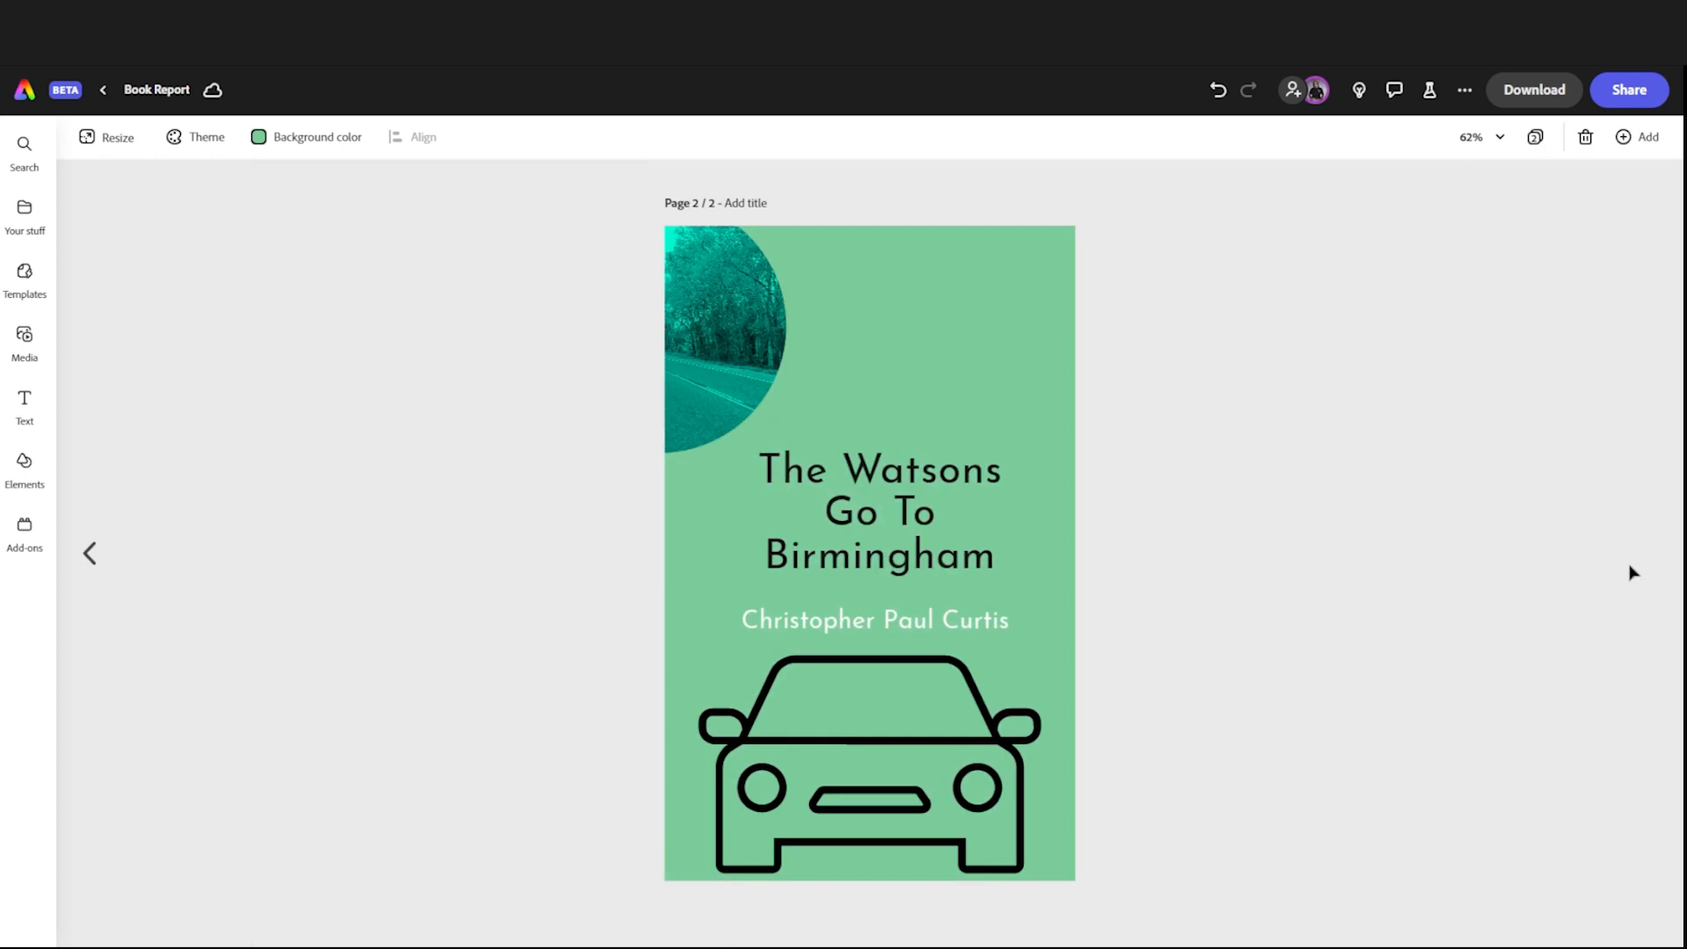
Step: On page 1, apply the Drop in animation to the yellow rectangle behind "Beginning" and preview it
click(89, 555)
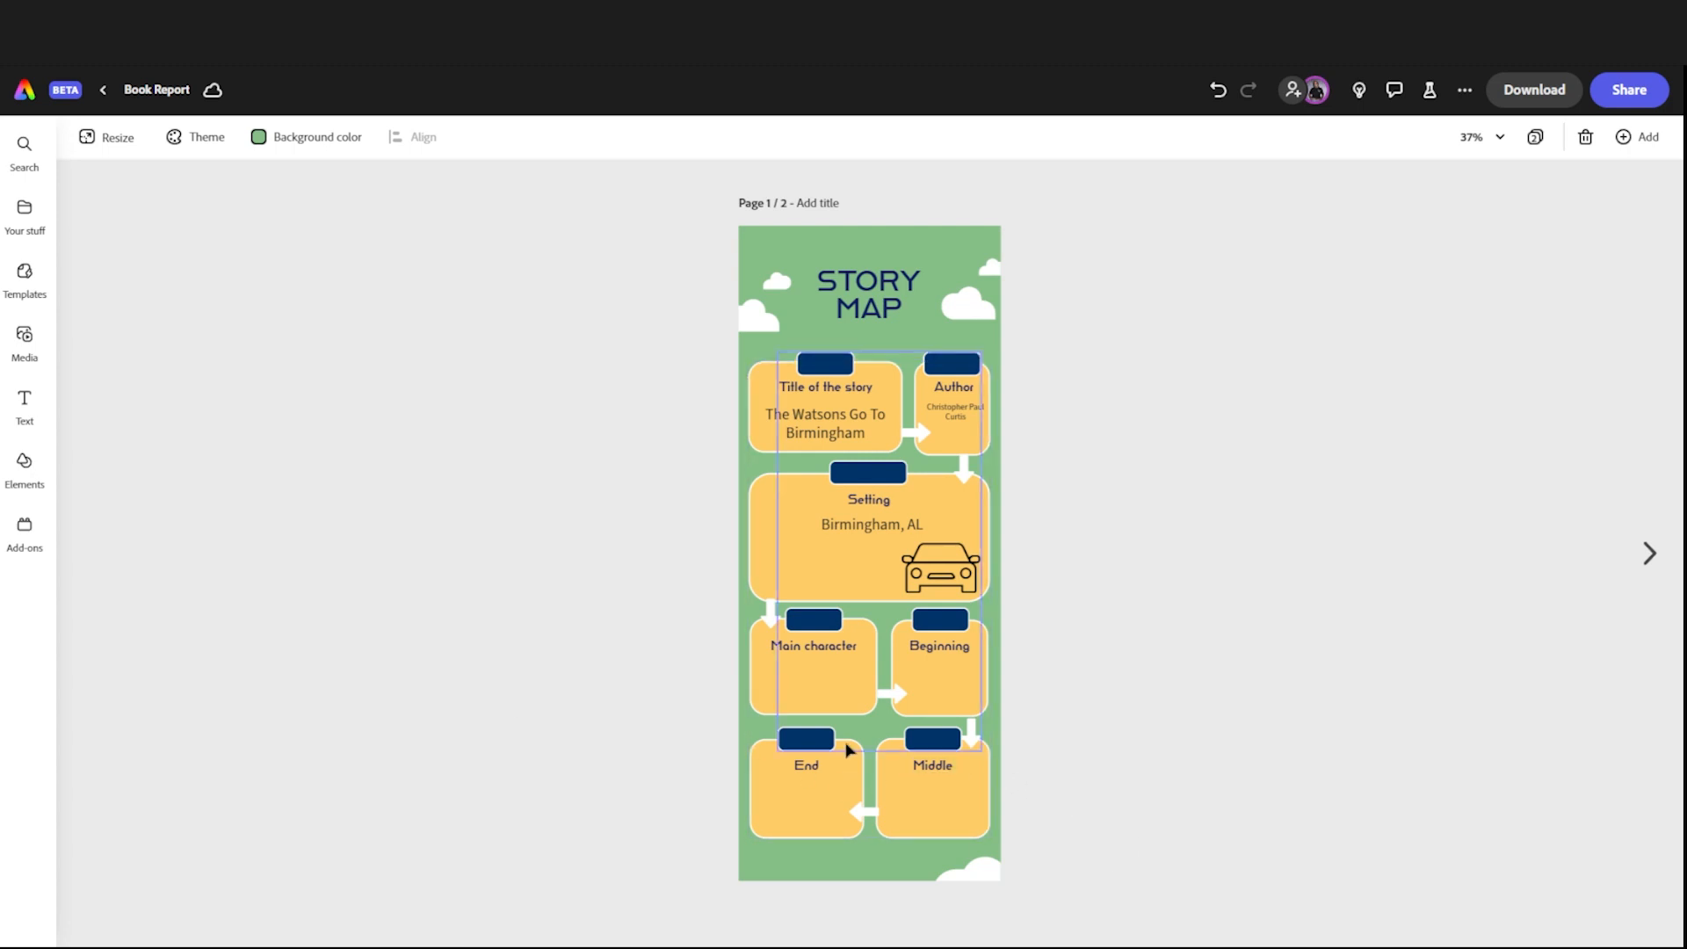
click(826, 691)
click(1102, 672)
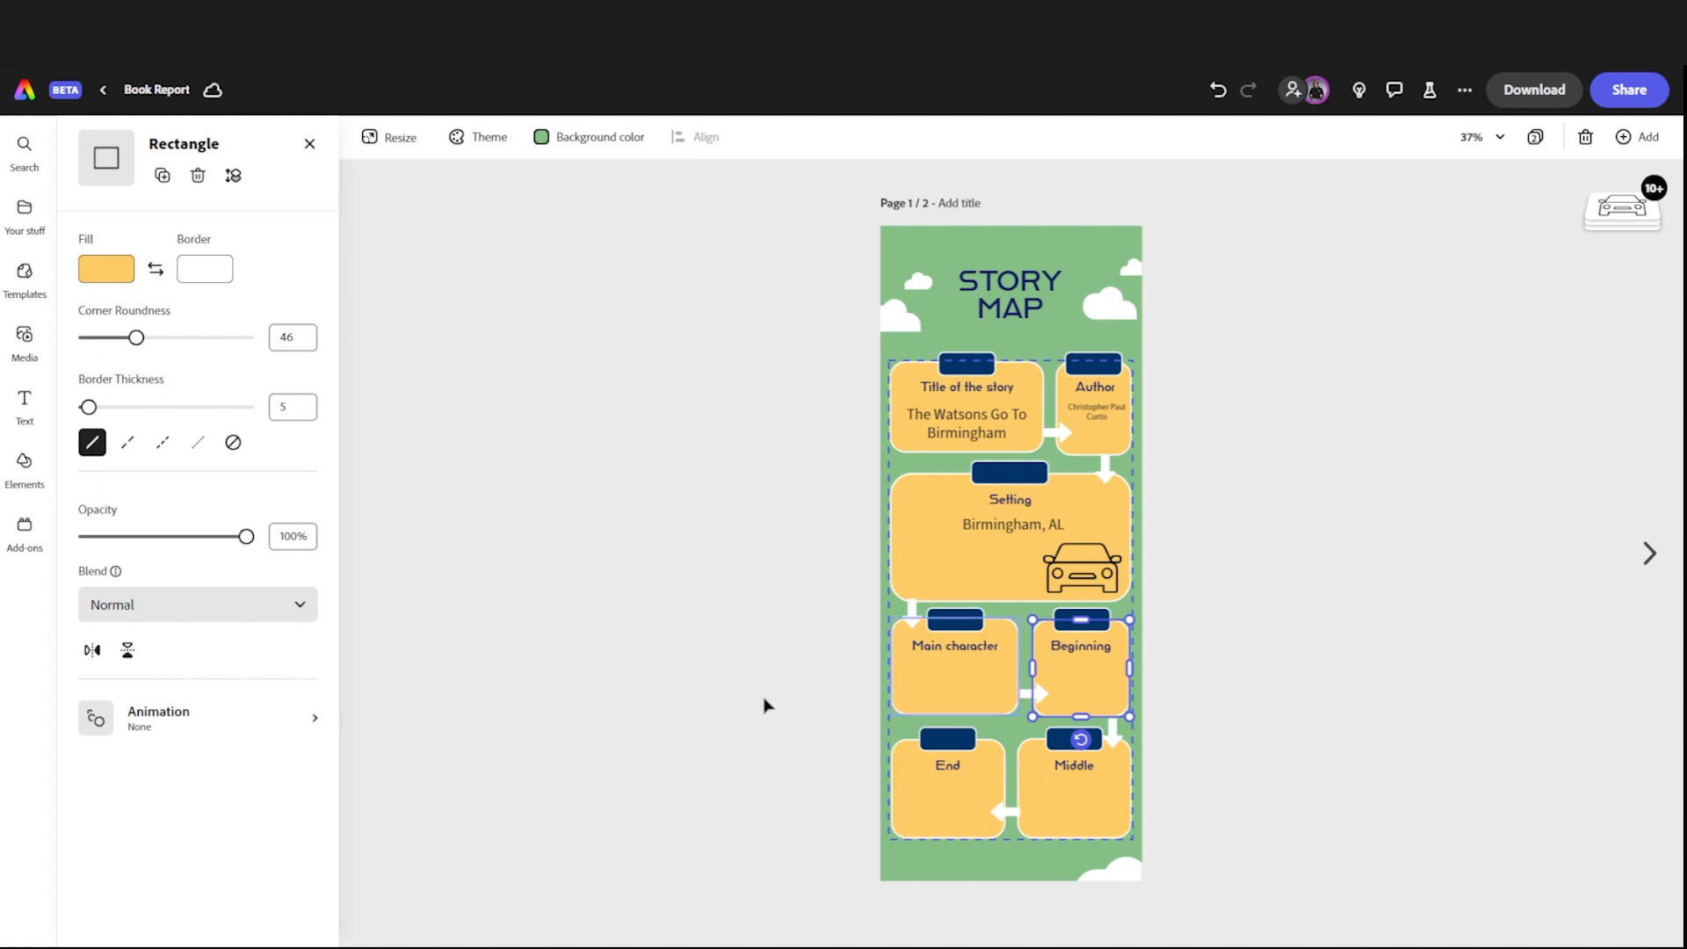
click(292, 738)
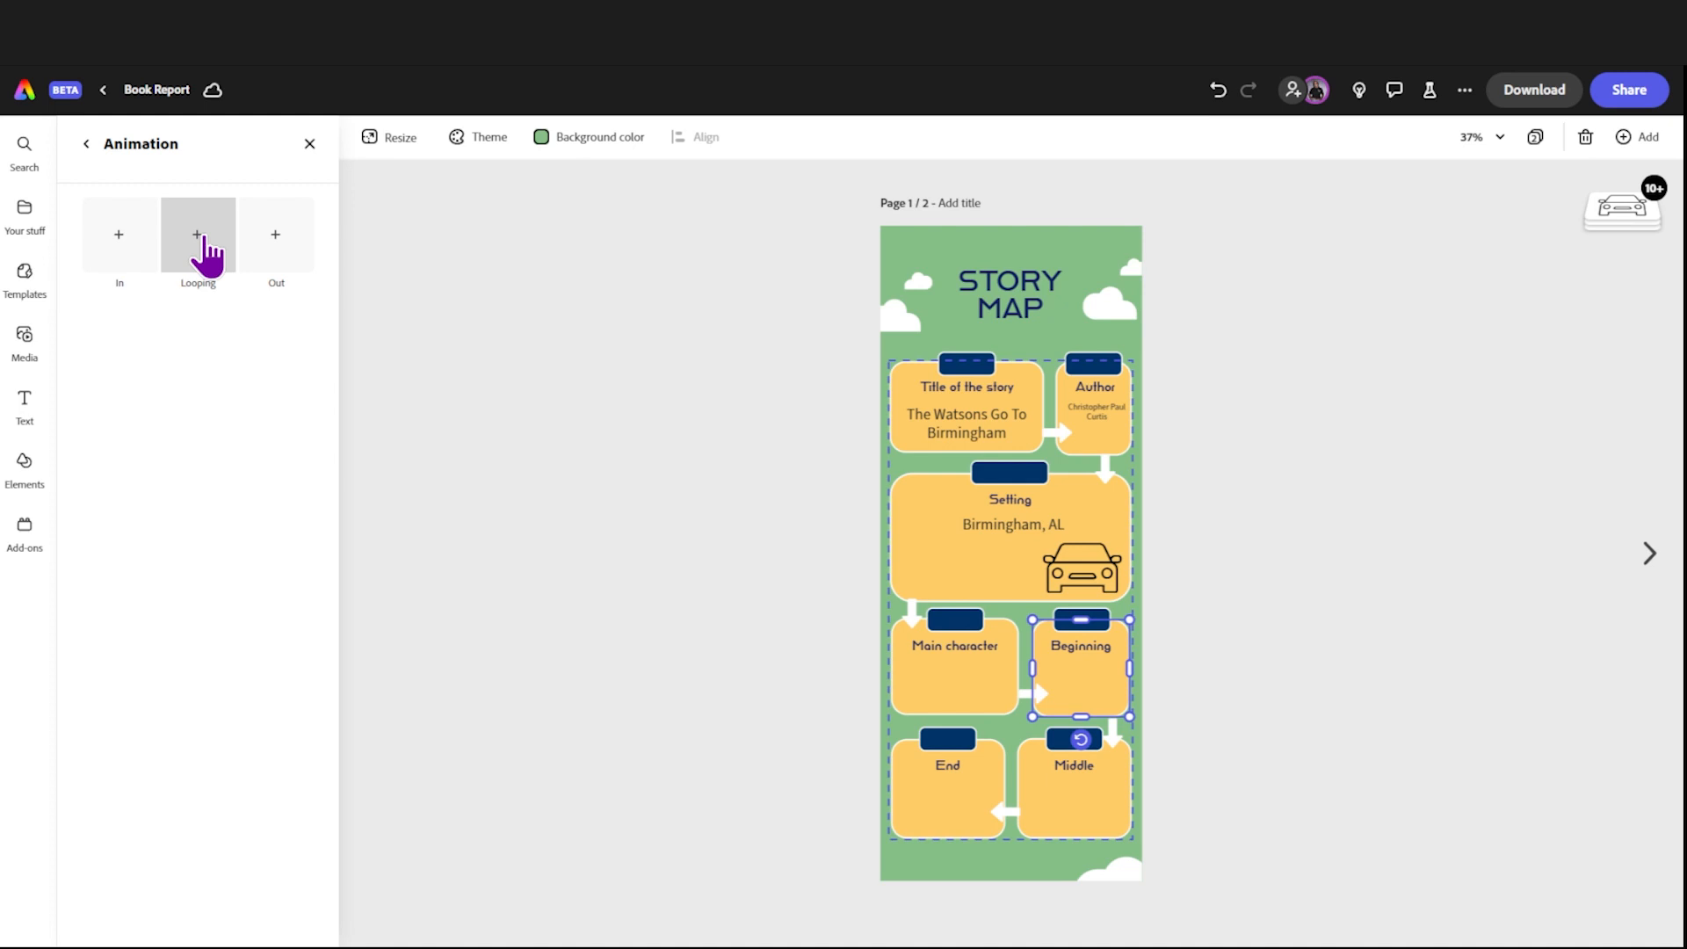
click(123, 260)
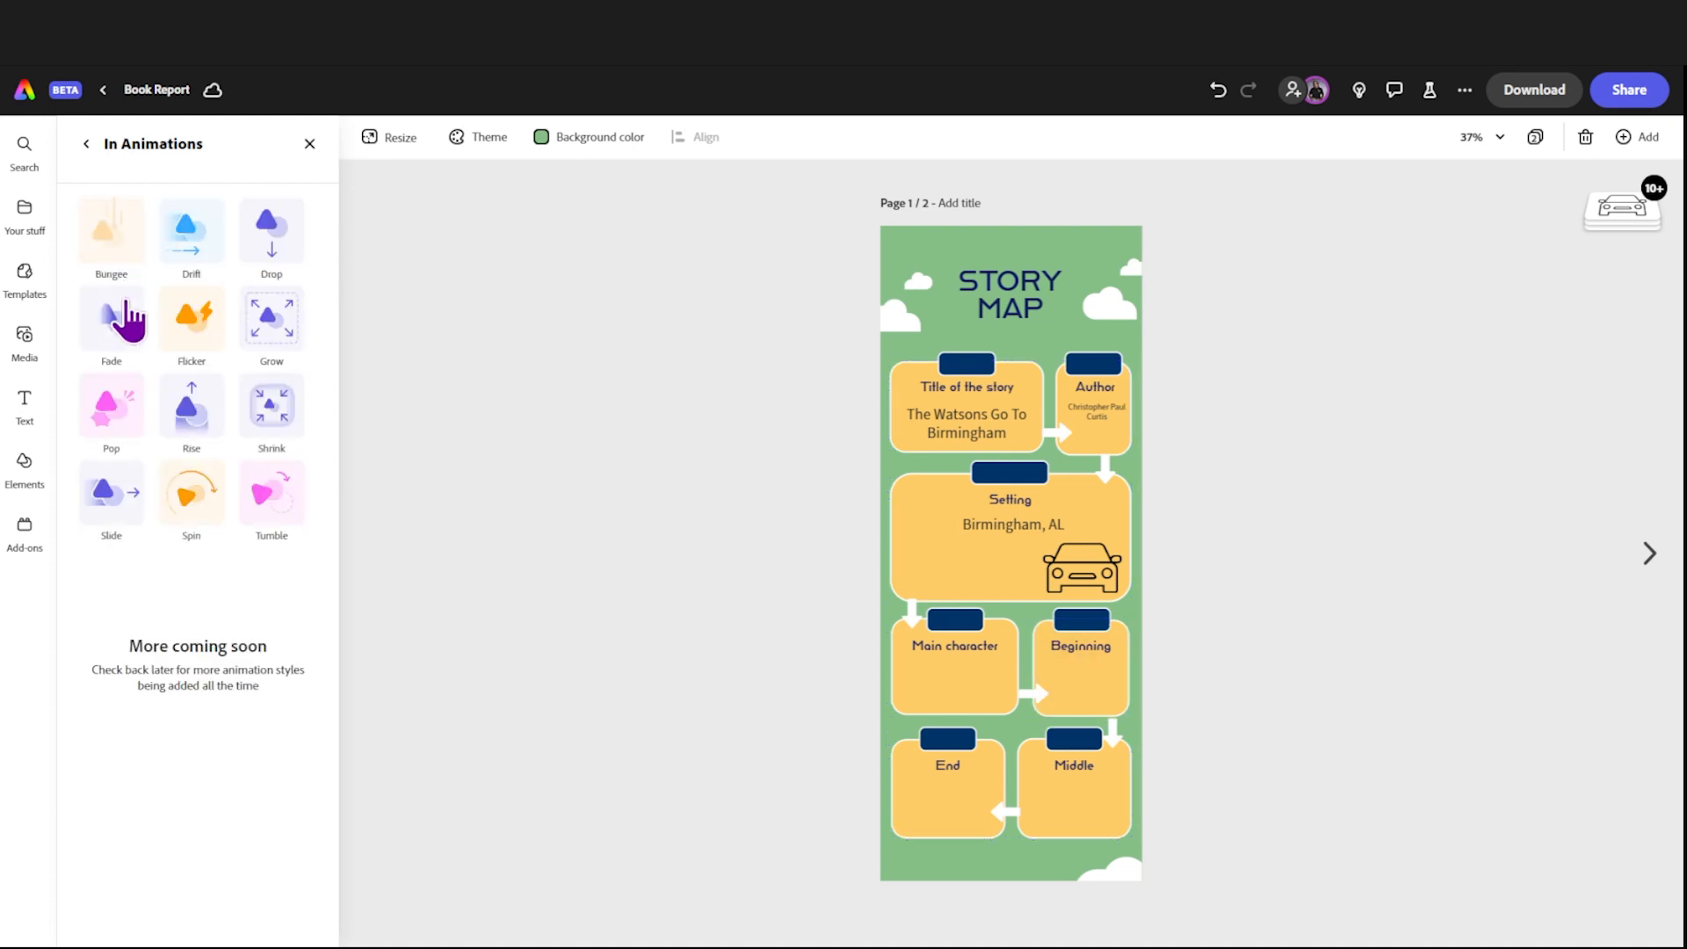
click(271, 267)
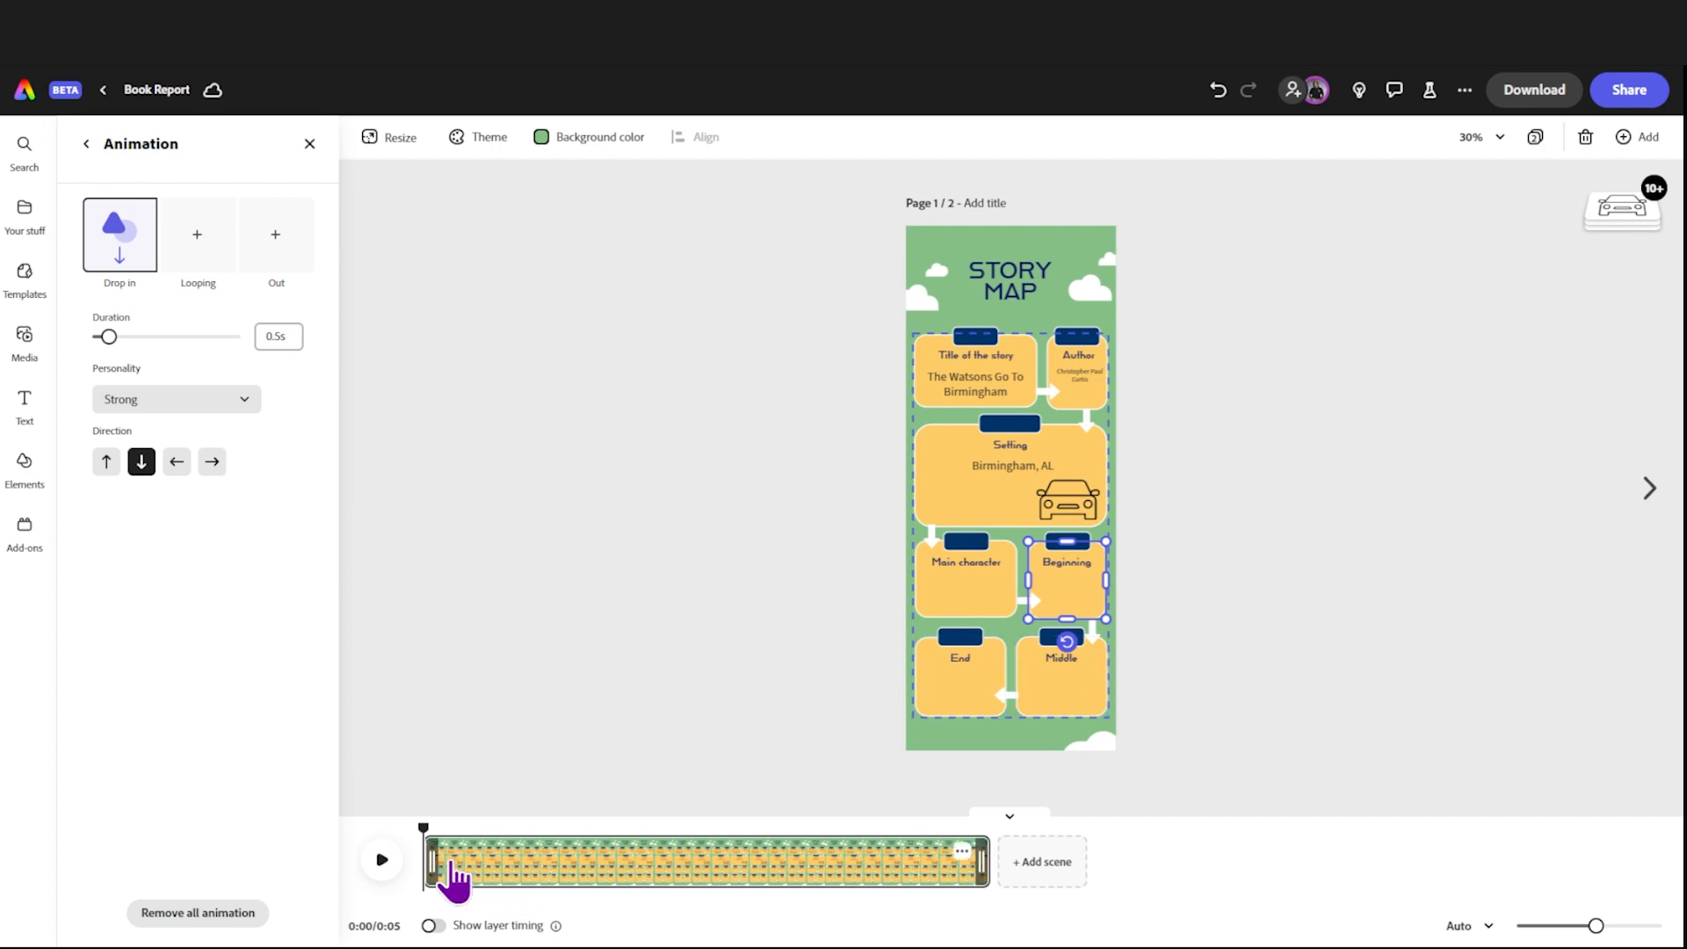
click(383, 861)
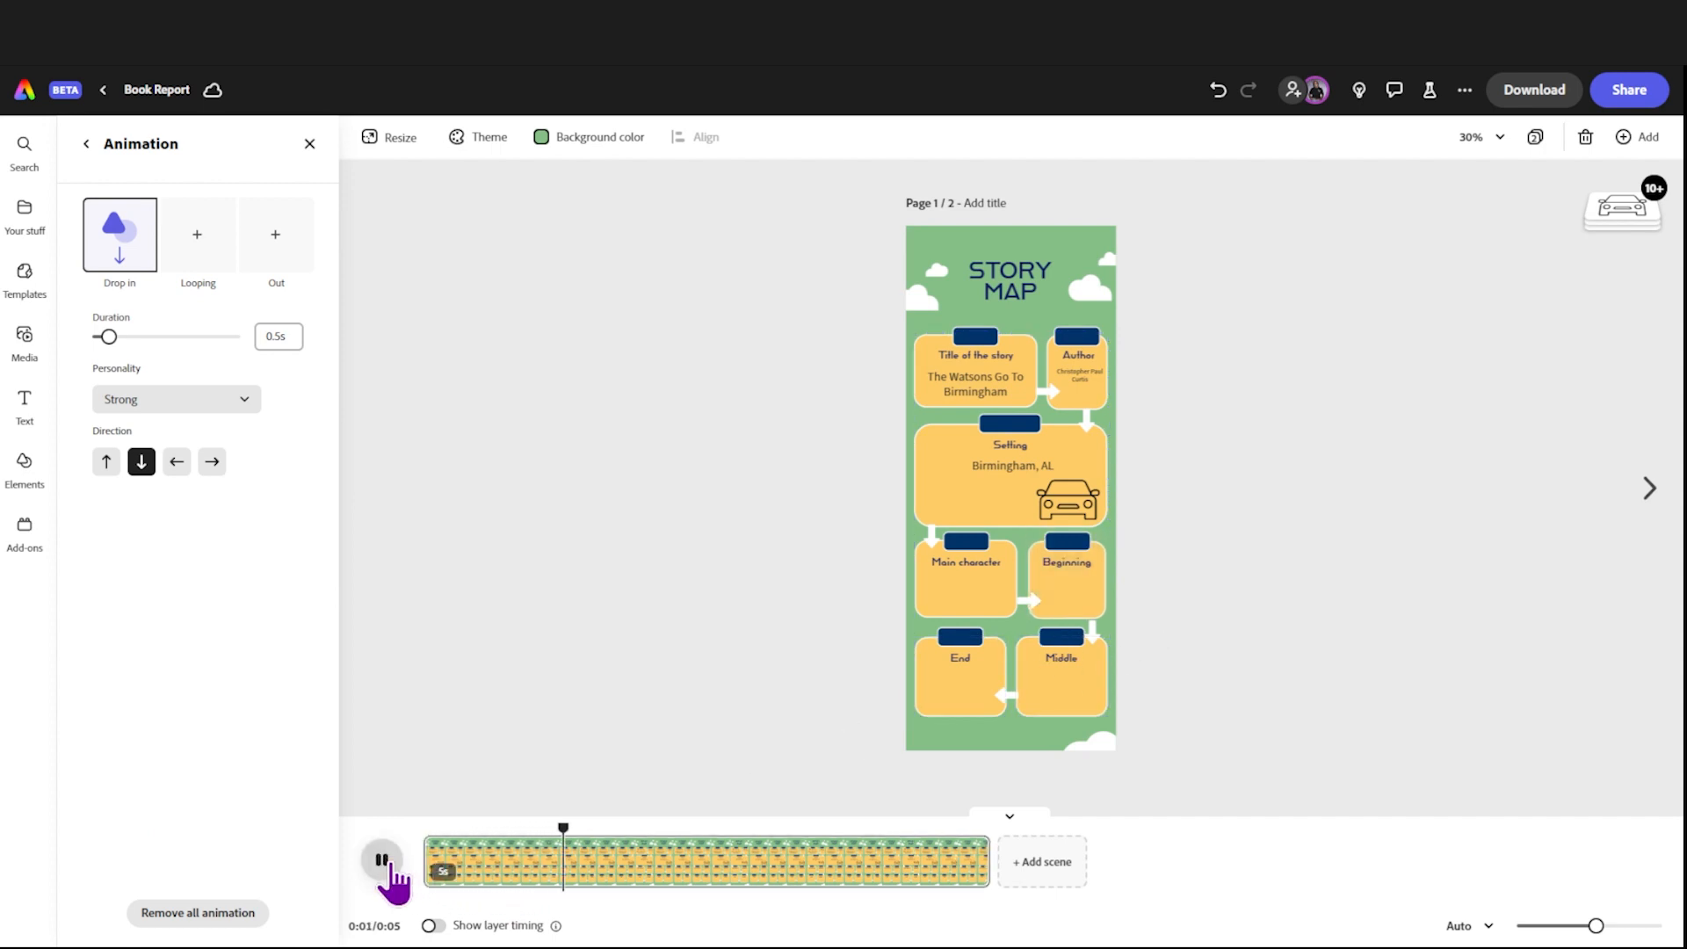
Step: Set the Drop animation's duration to 3.67s and replay the scene from the start
drag(114, 341, 229, 366)
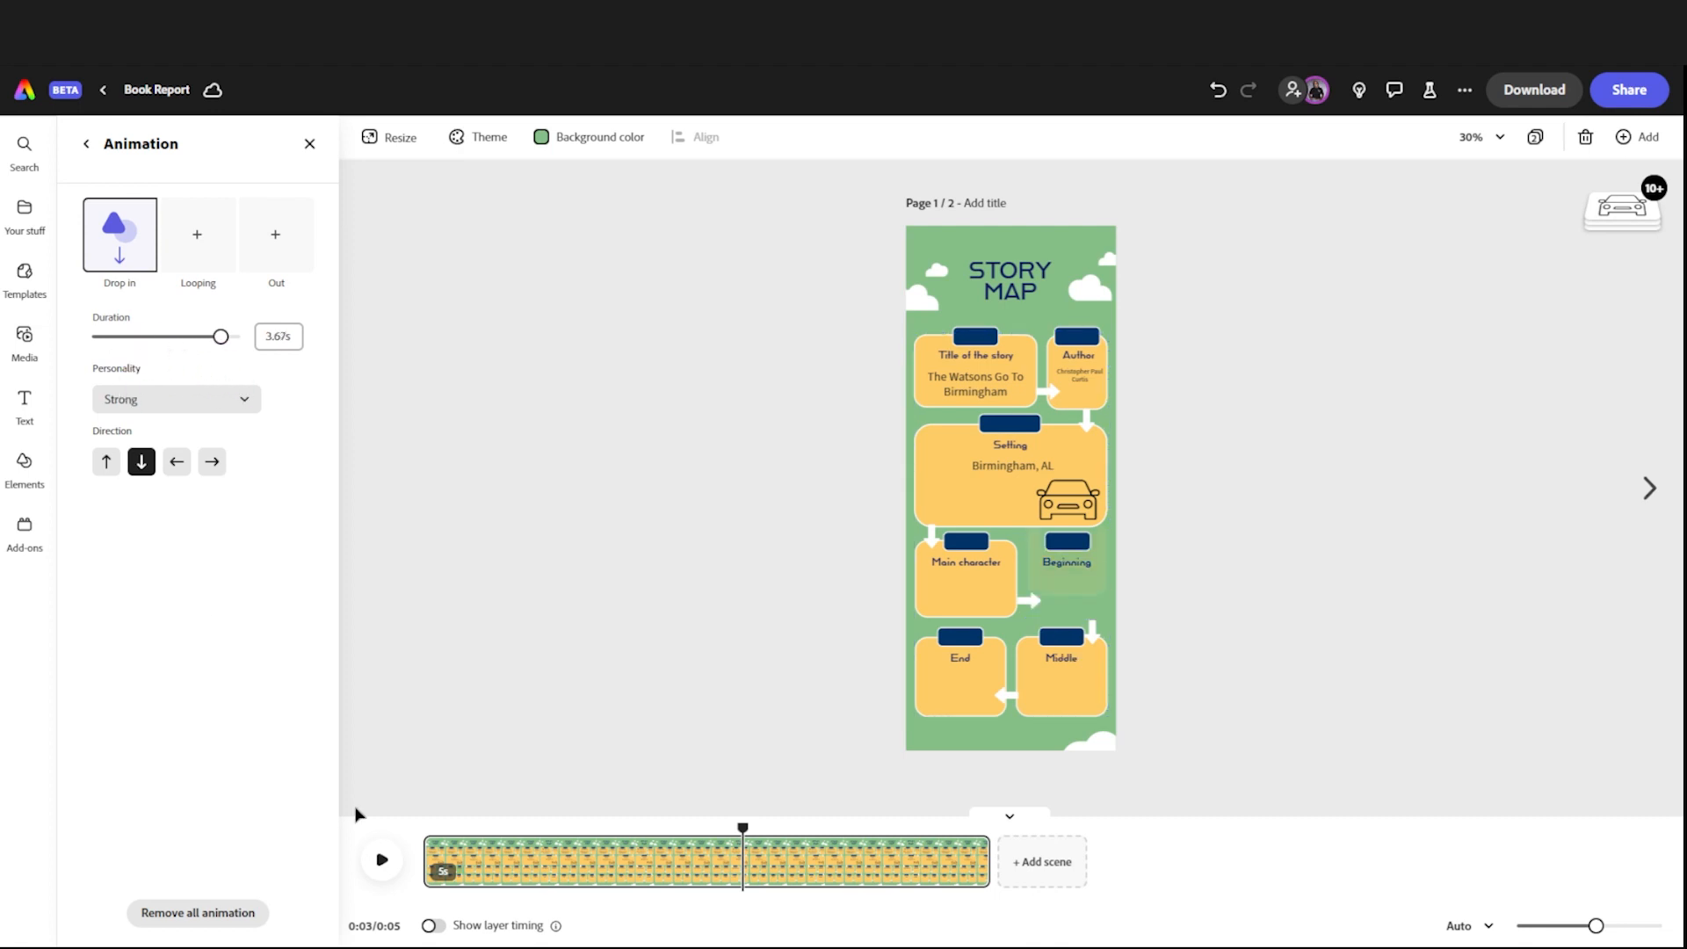
click(381, 859)
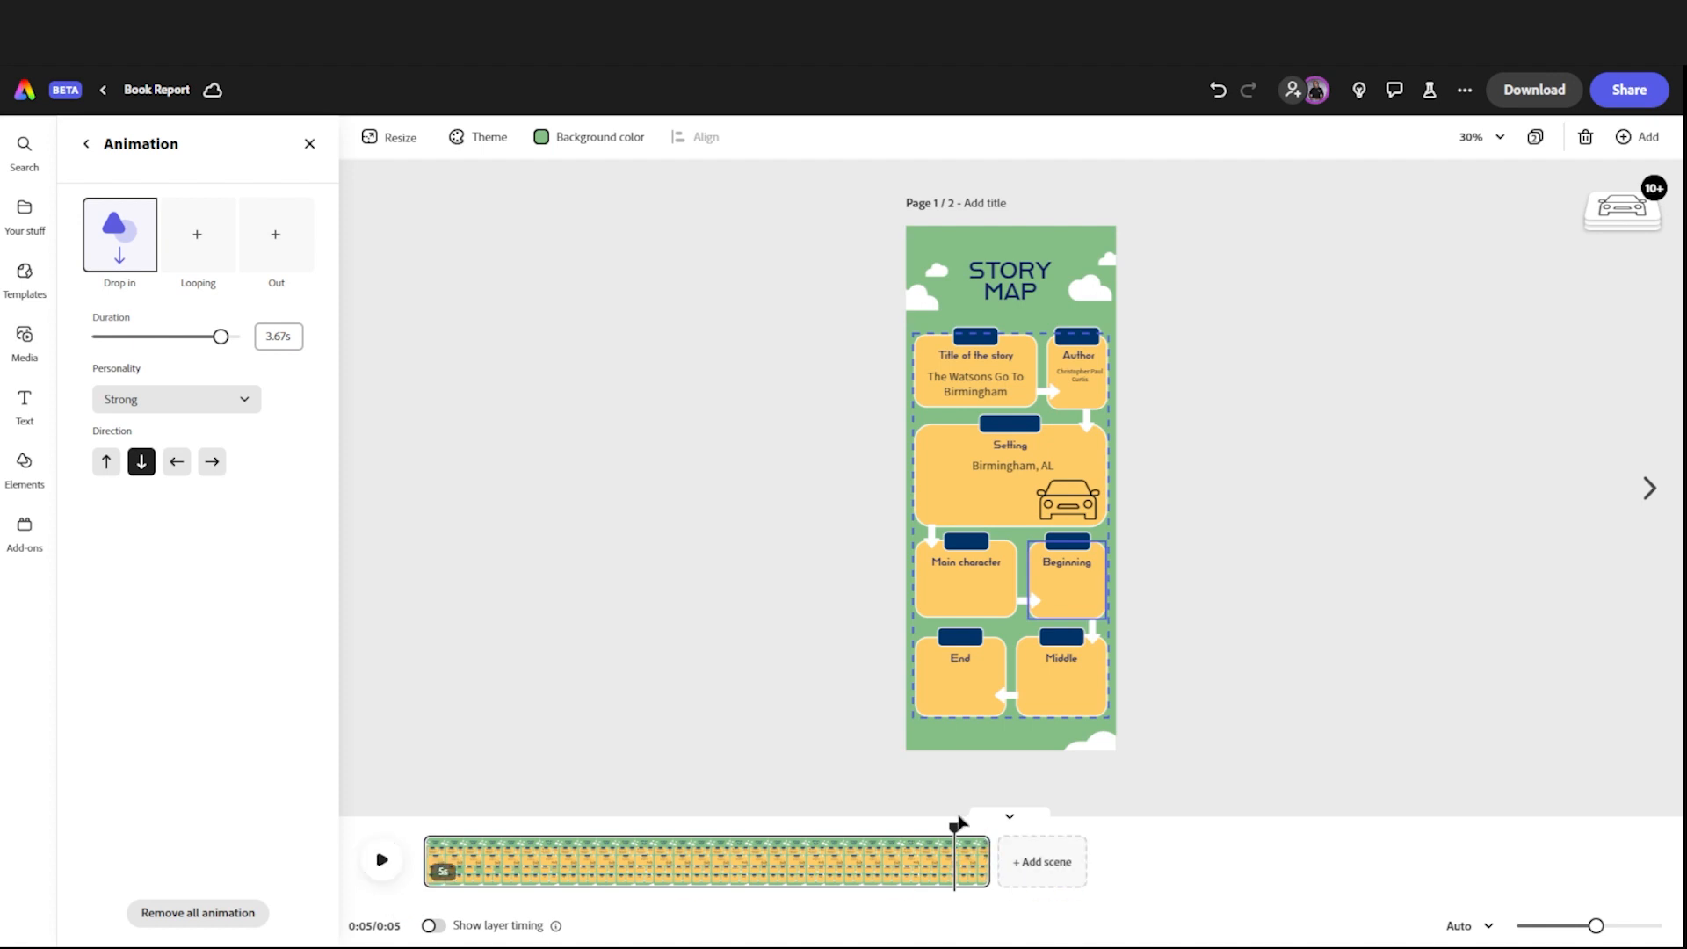
drag(954, 826, 362, 819)
click(387, 864)
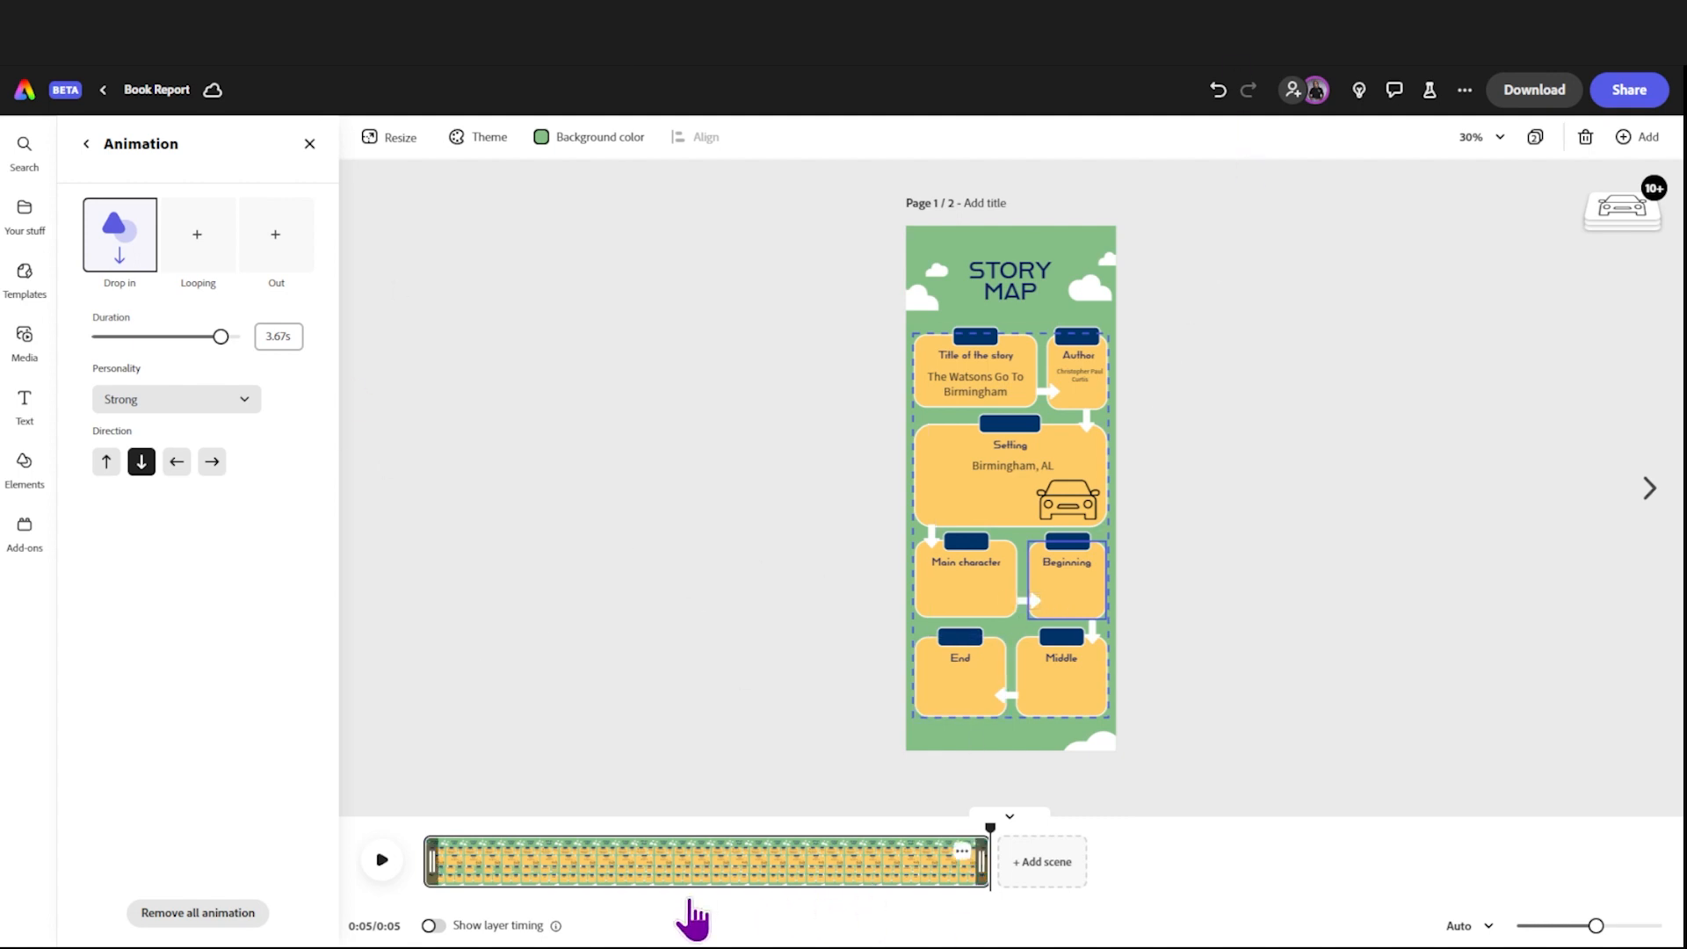
Step: Shorten the scene to about 3 seconds in the timeline and duplicate it
mouse_move(966, 865)
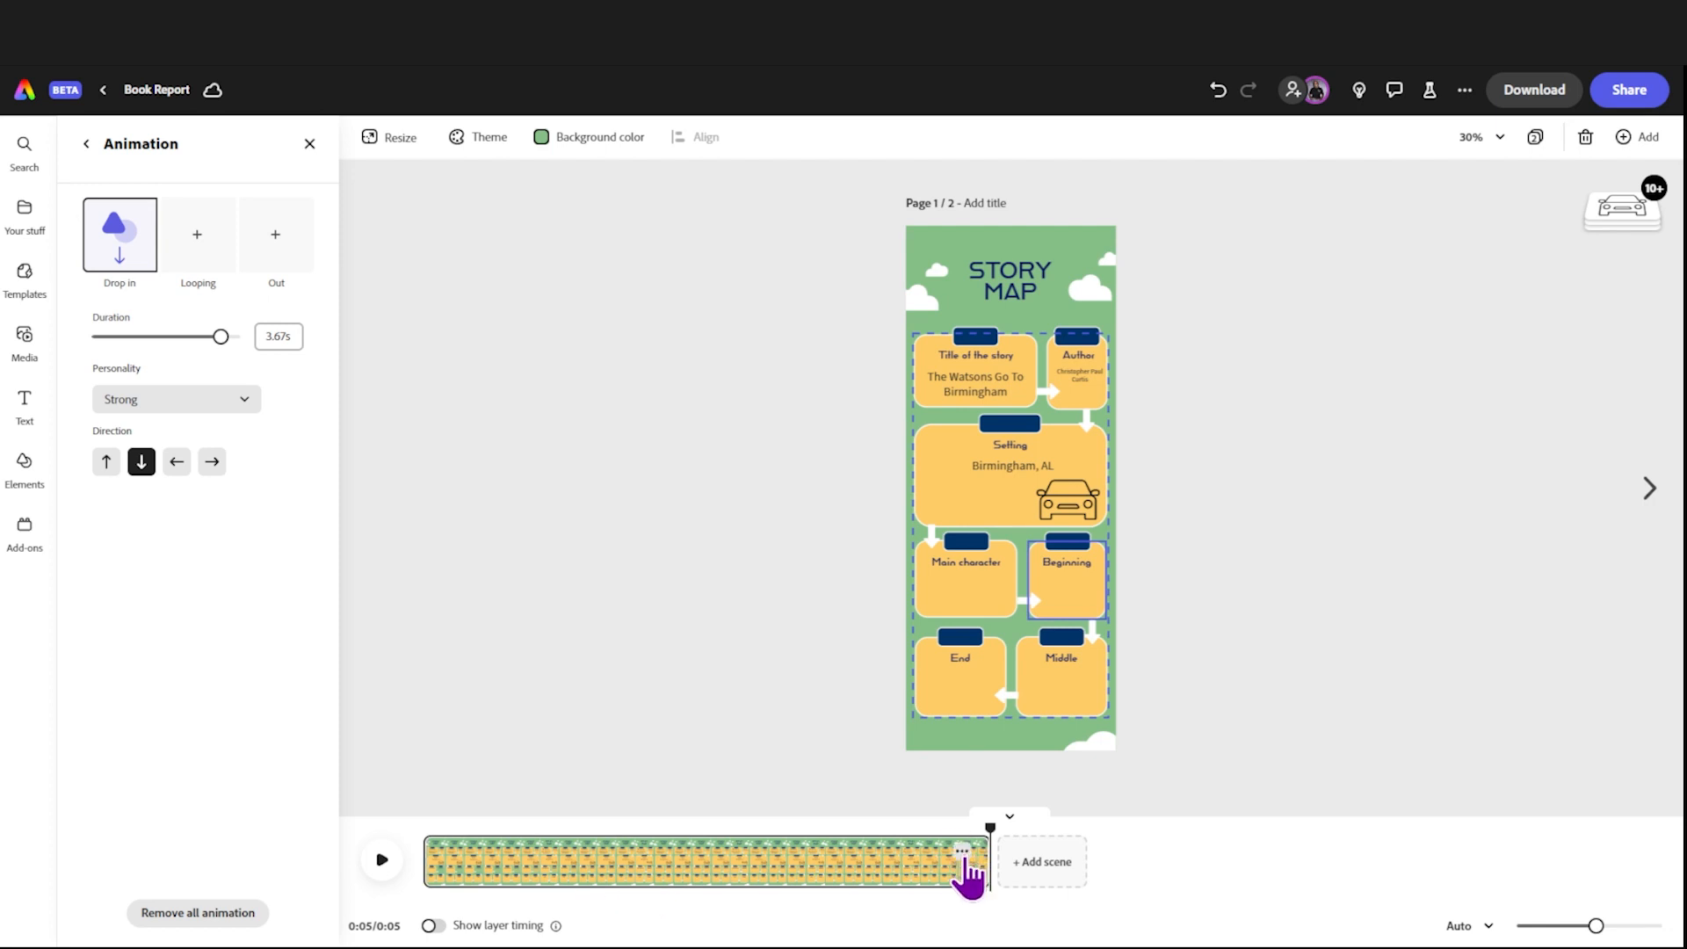
drag(969, 861, 764, 873)
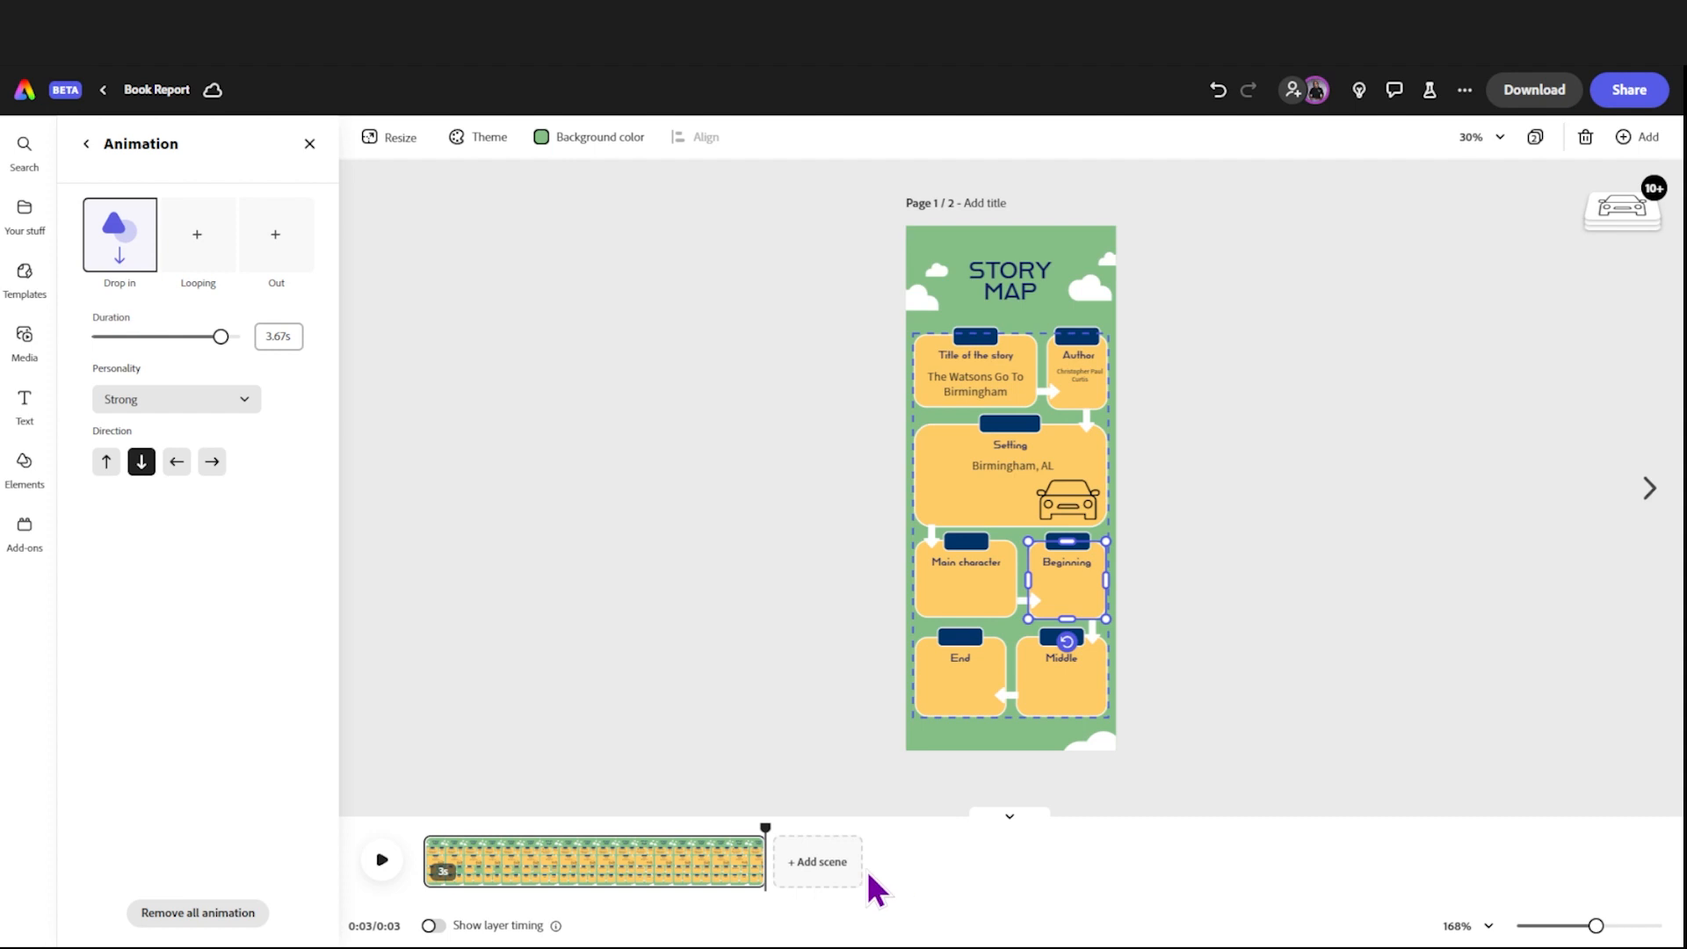
right_click(746, 873)
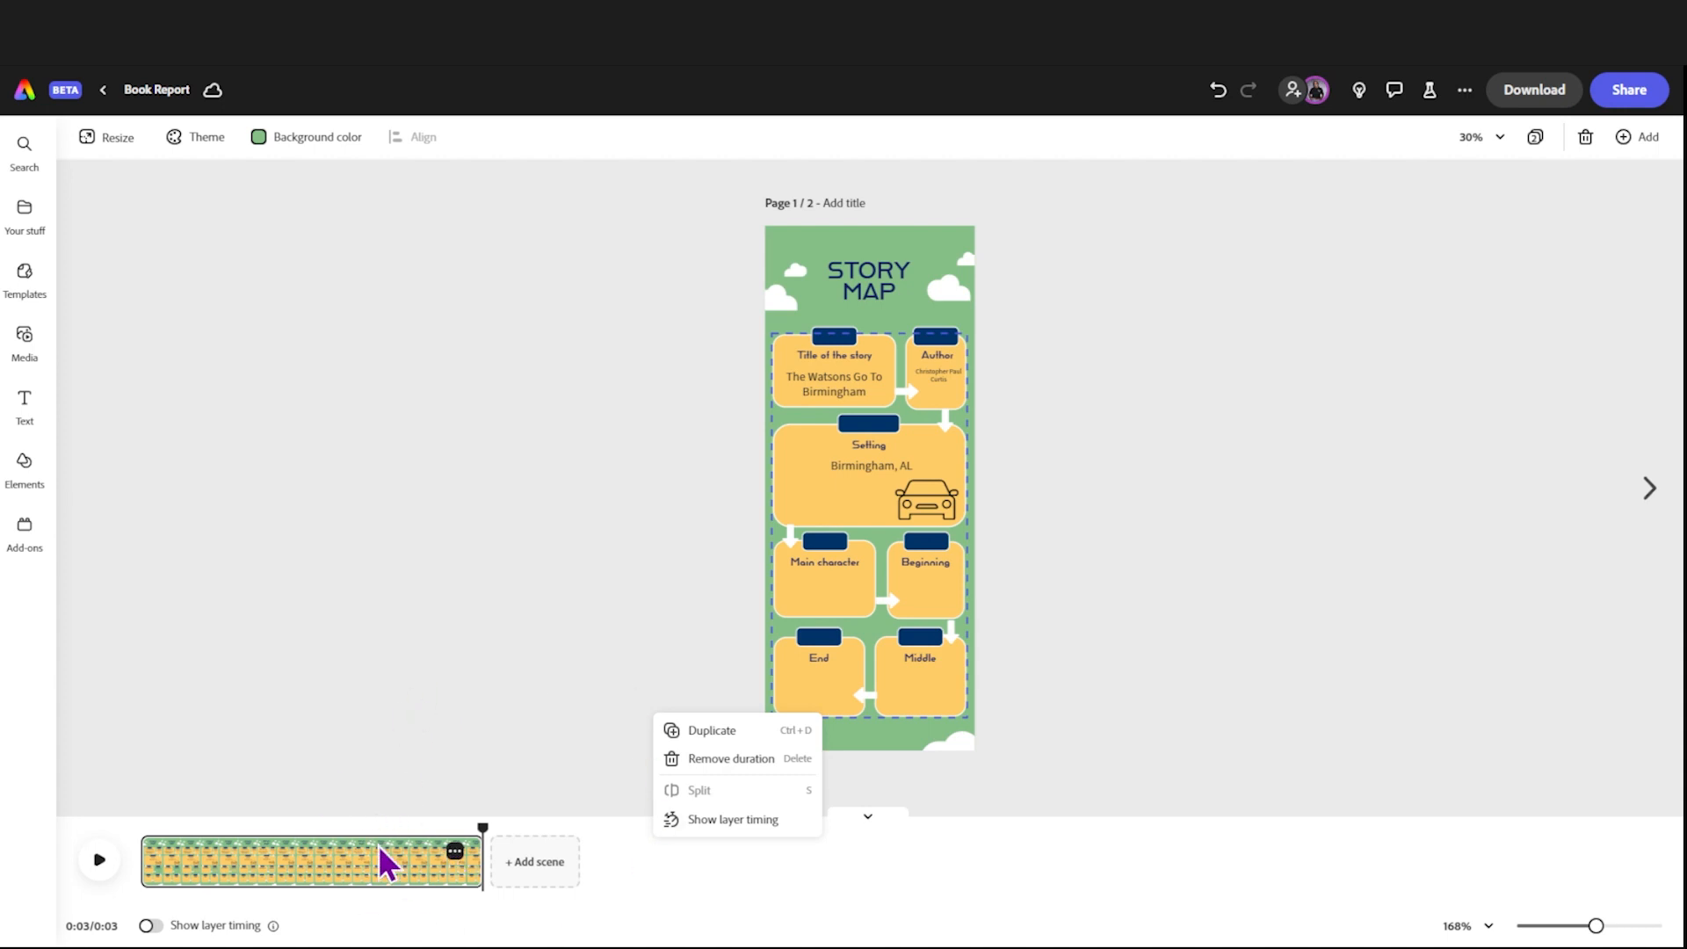
click(700, 730)
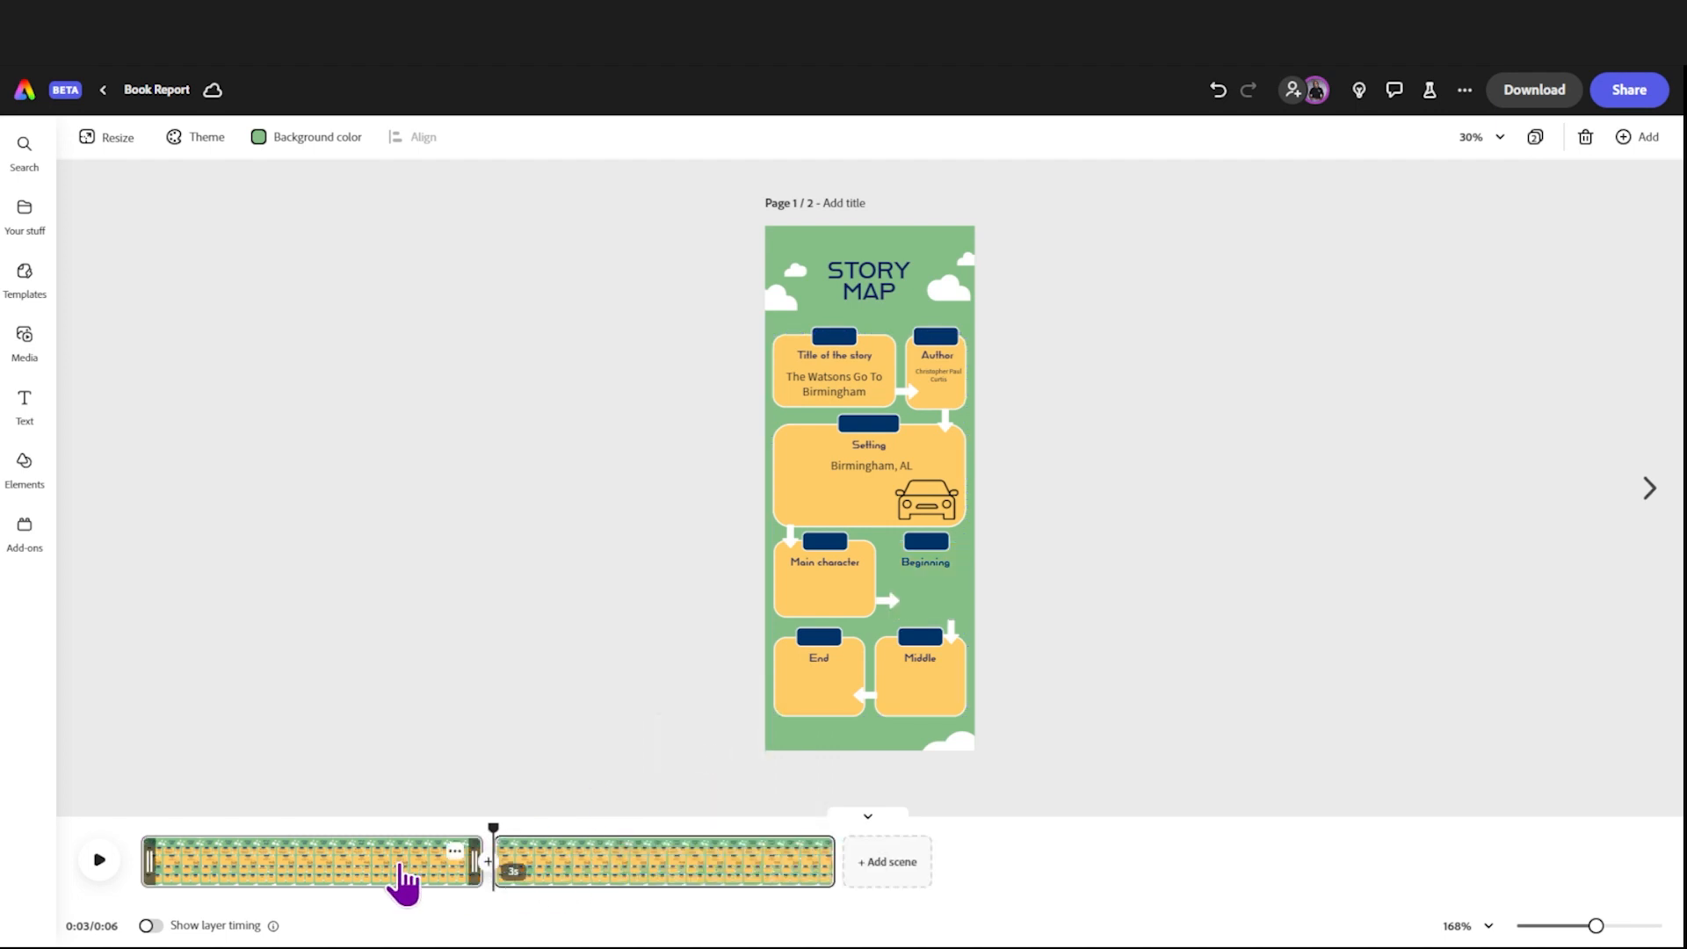
Step: Remove all animation from the "Beginning" rectangle in the first scene
click(295, 880)
click(406, 848)
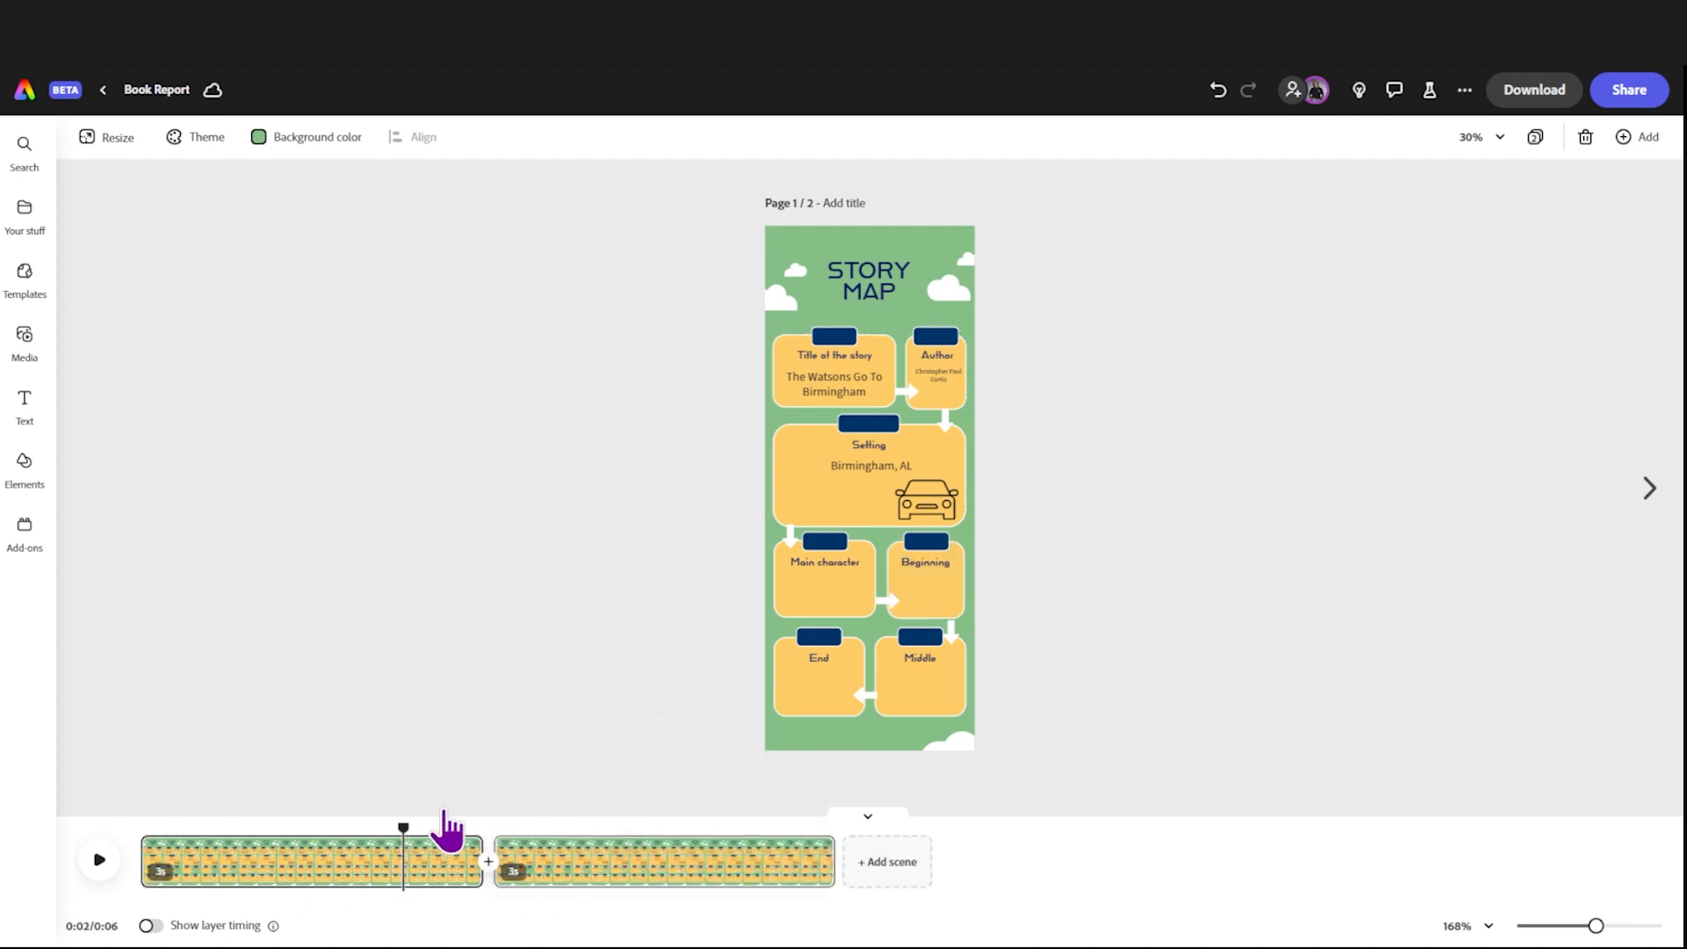
click(921, 595)
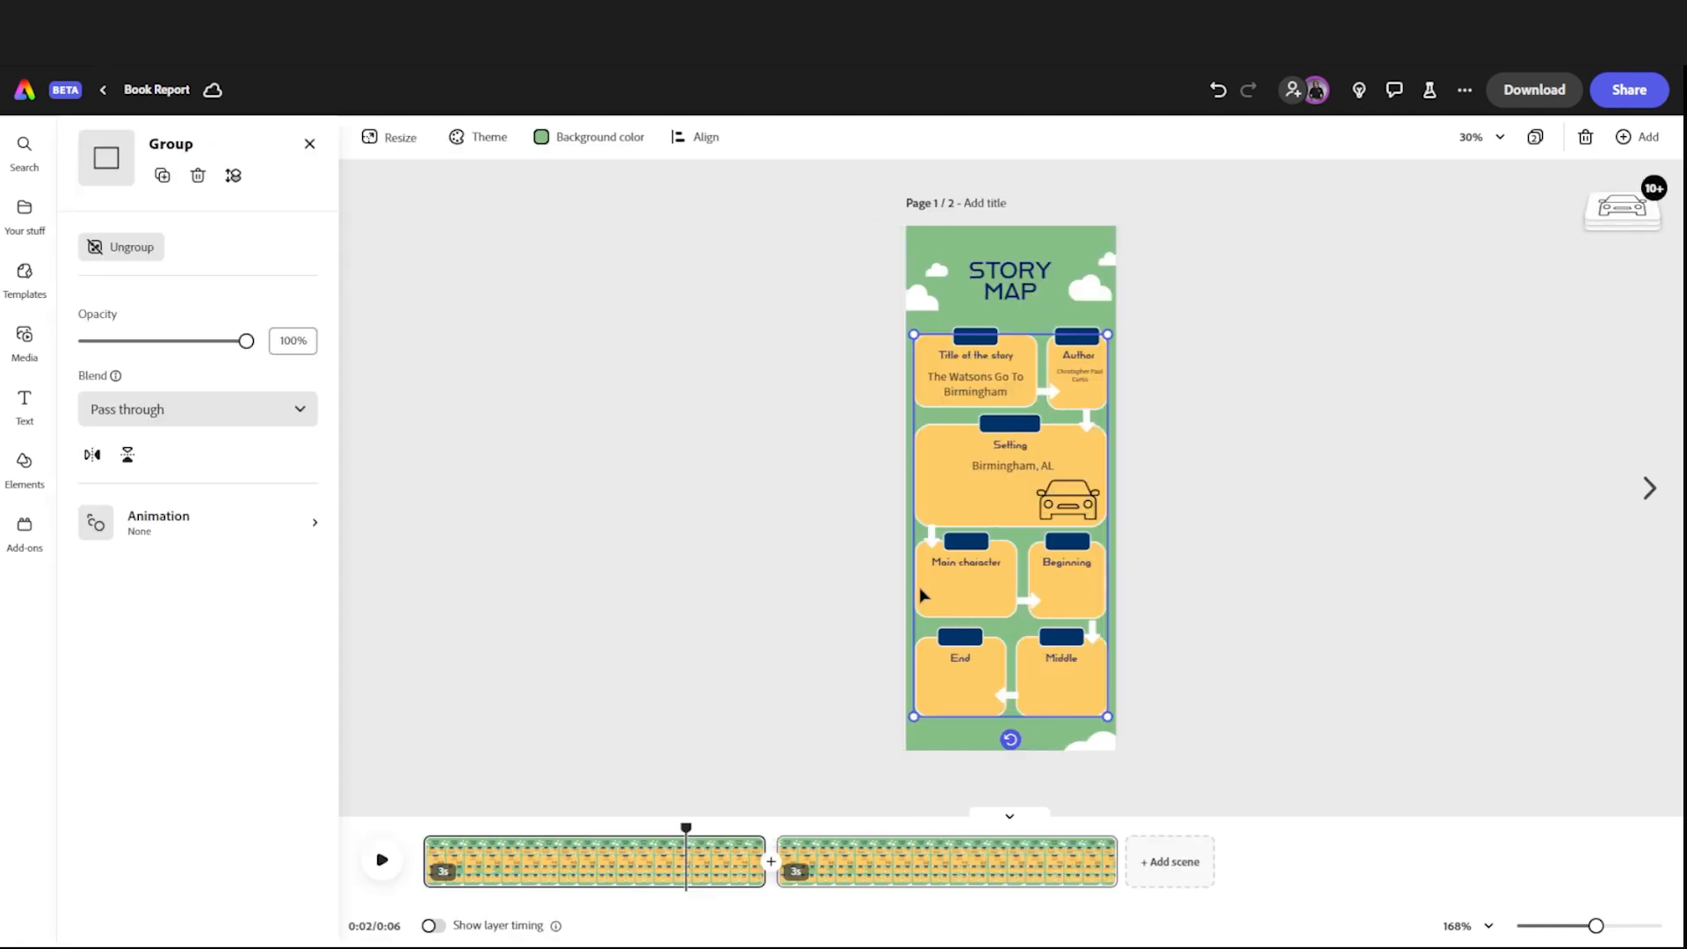
click(1068, 600)
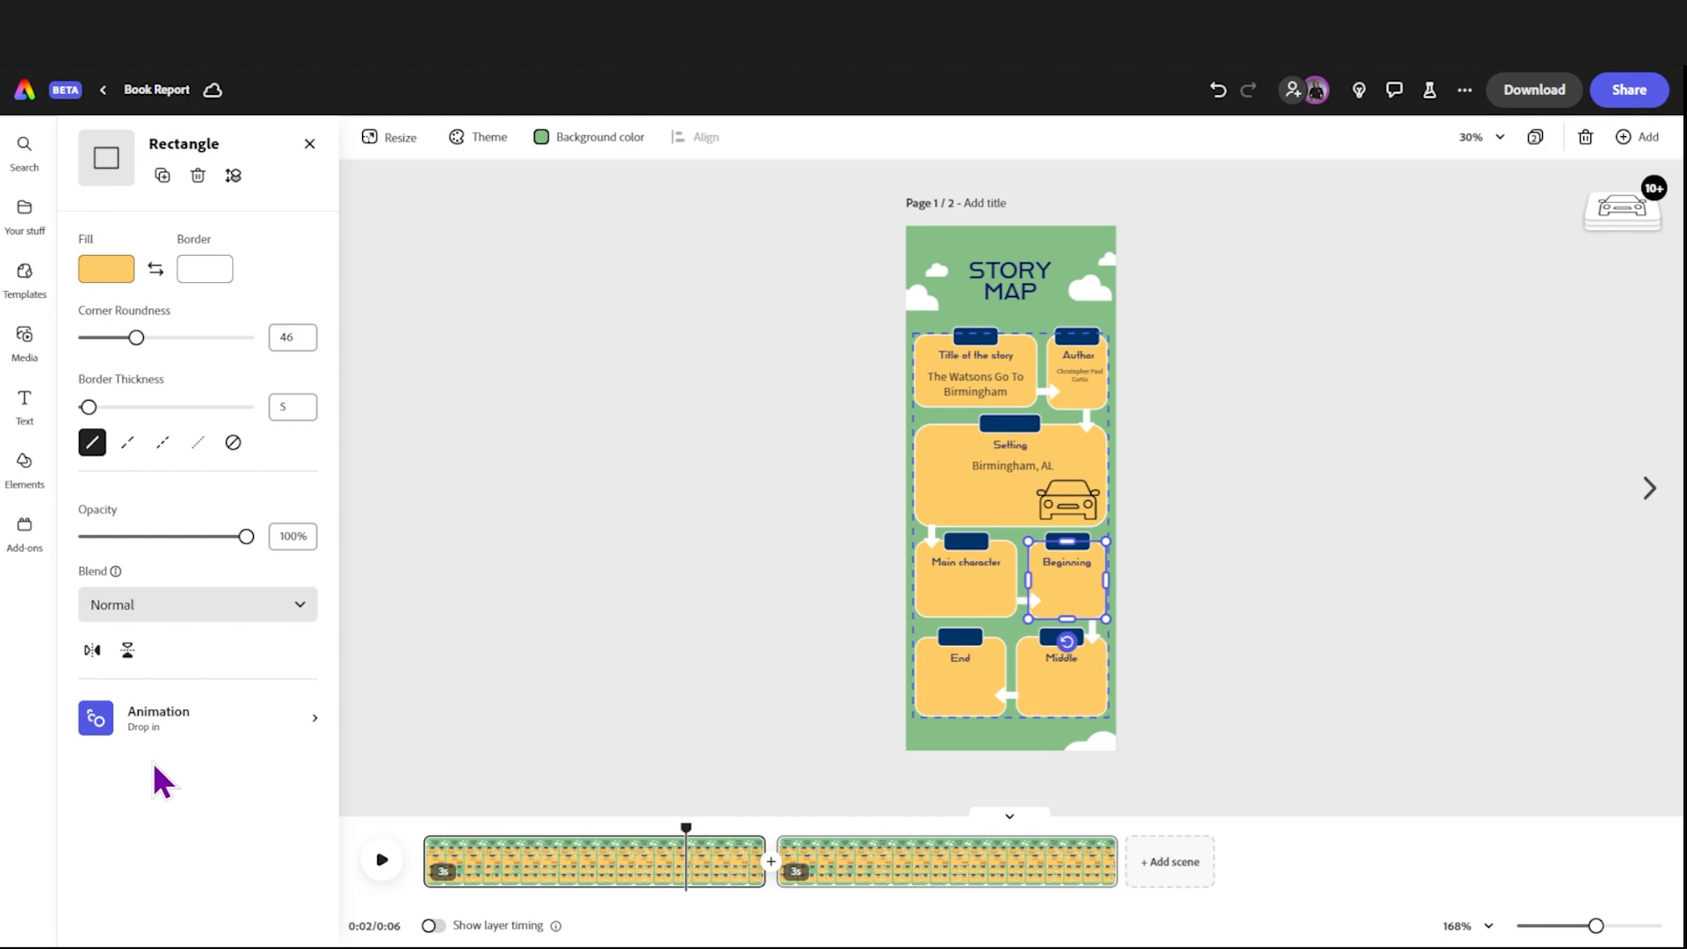
click(151, 735)
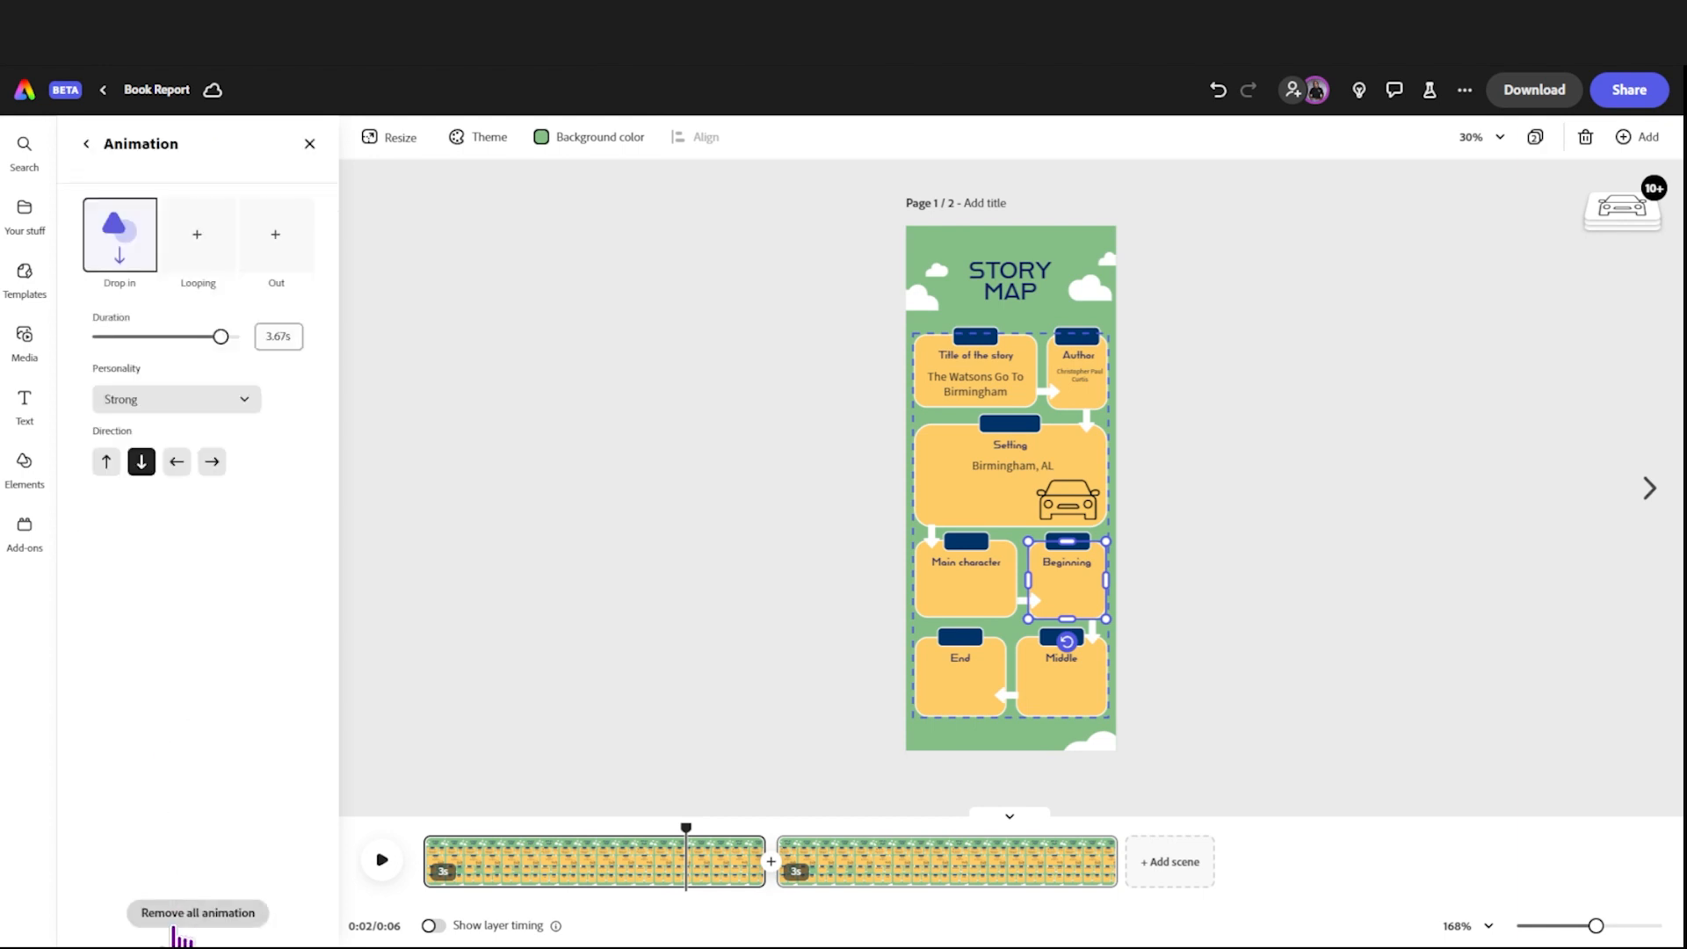
click(168, 918)
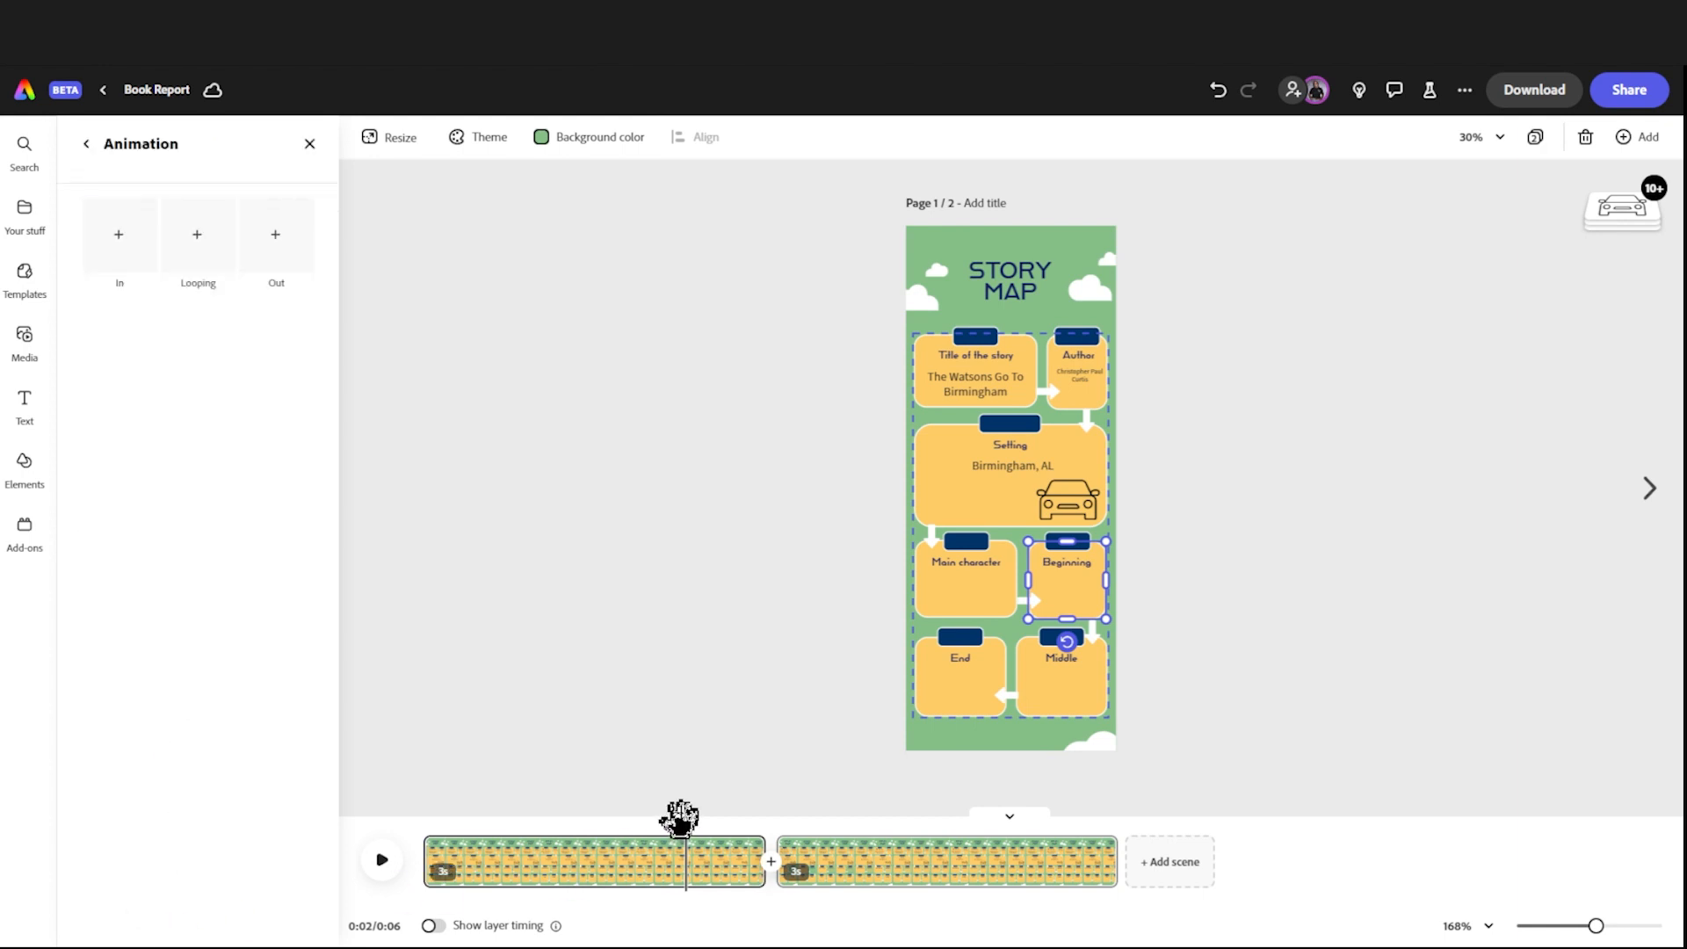
Step: Trim the first scene to 1.4 seconds and play both scenes from the start
drag(757, 860, 659, 878)
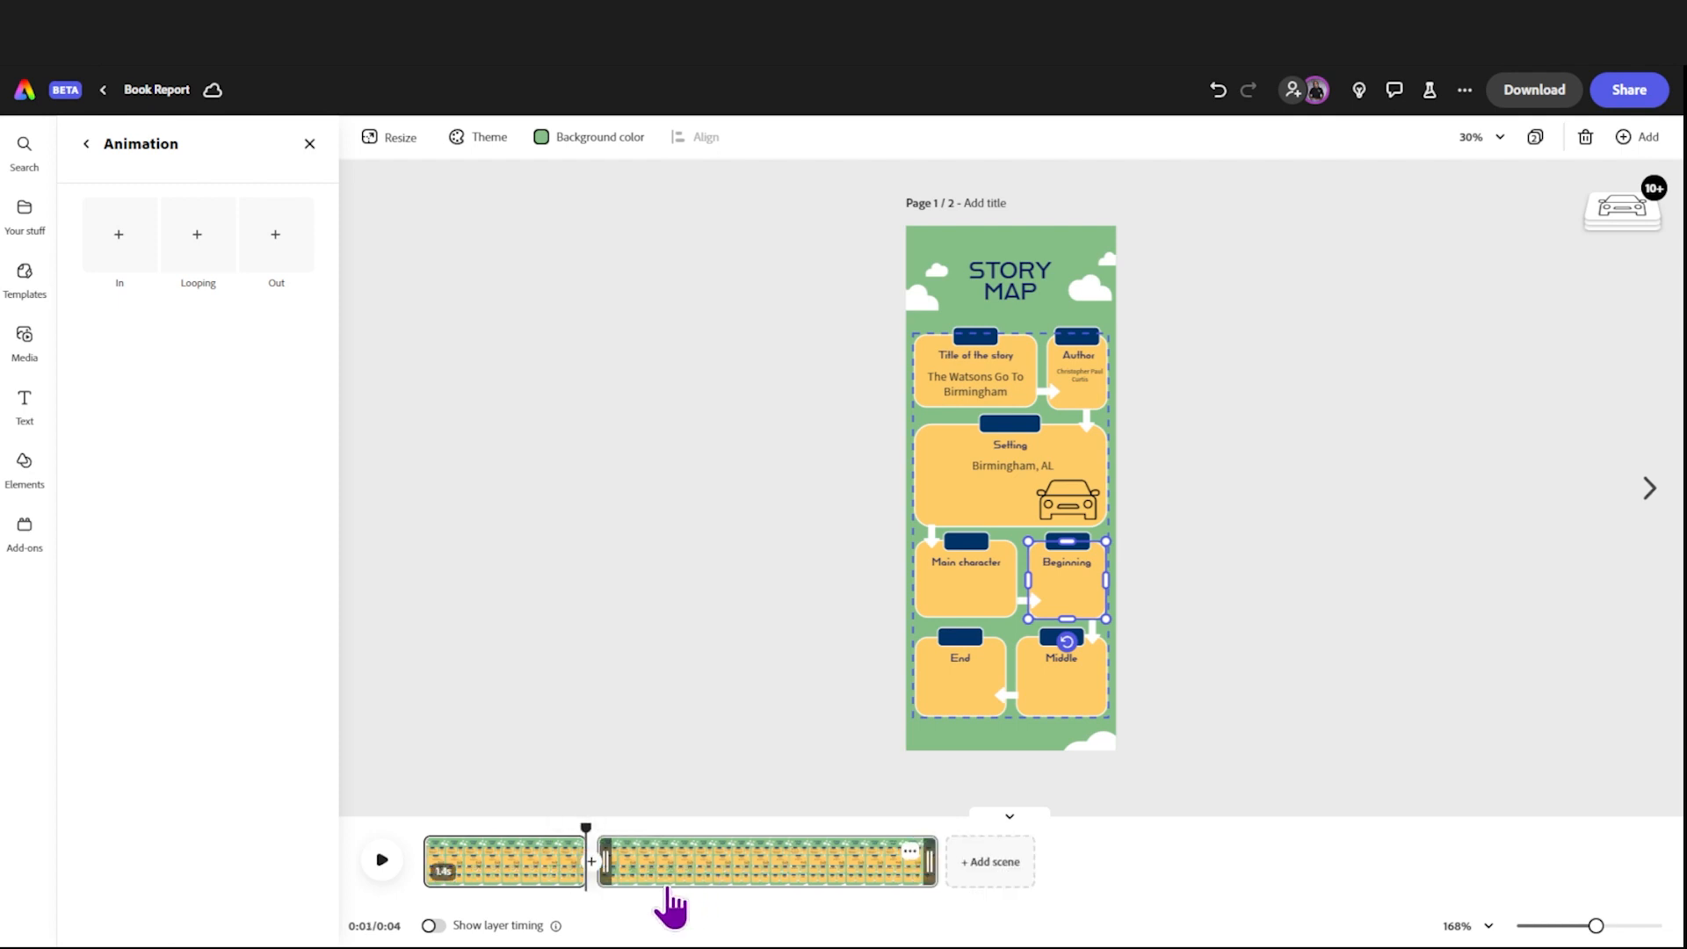
drag(586, 813, 384, 828)
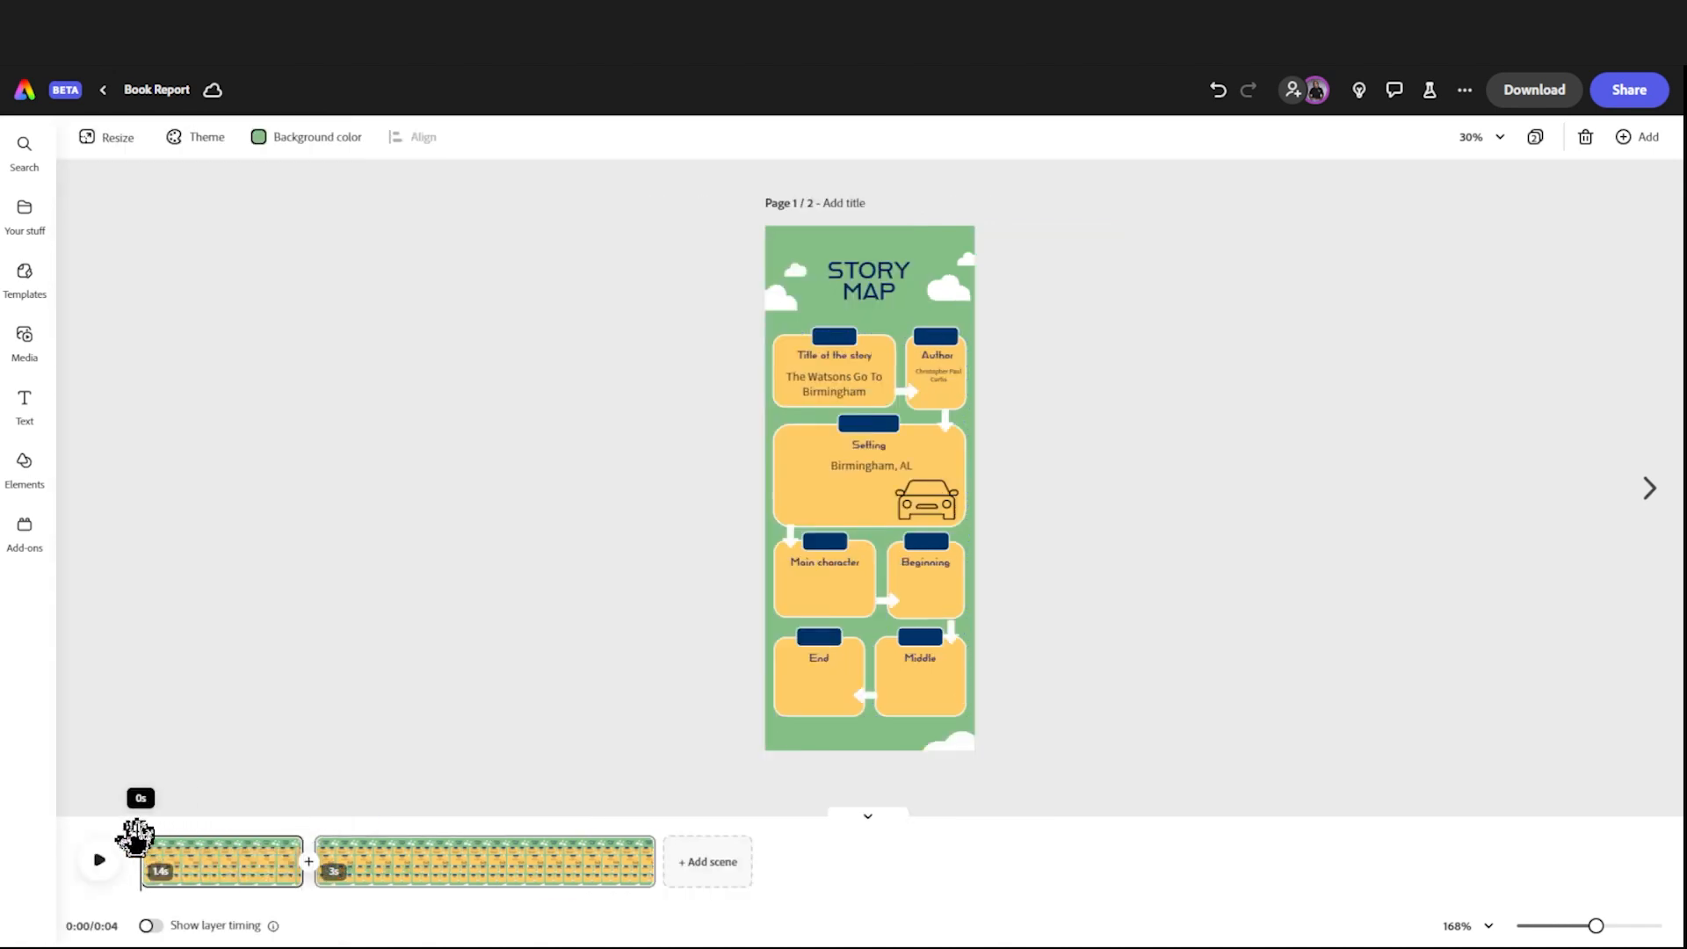
click(101, 863)
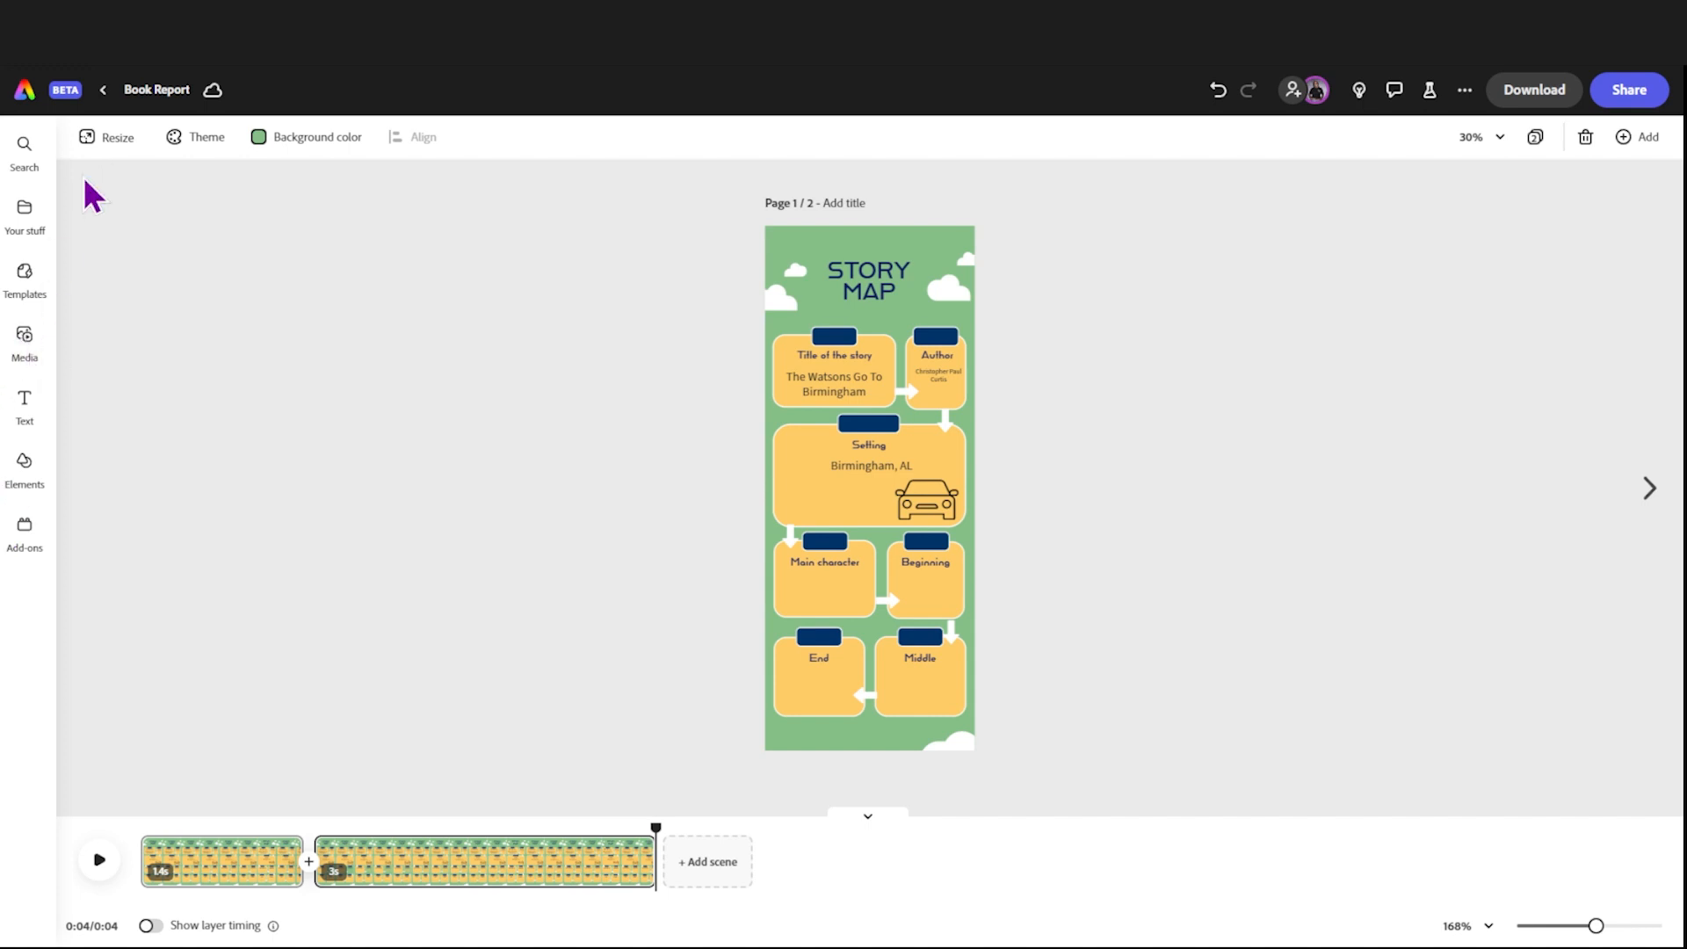
Step: Record a voiceover of about 27 seconds with the default microphone
click(24, 336)
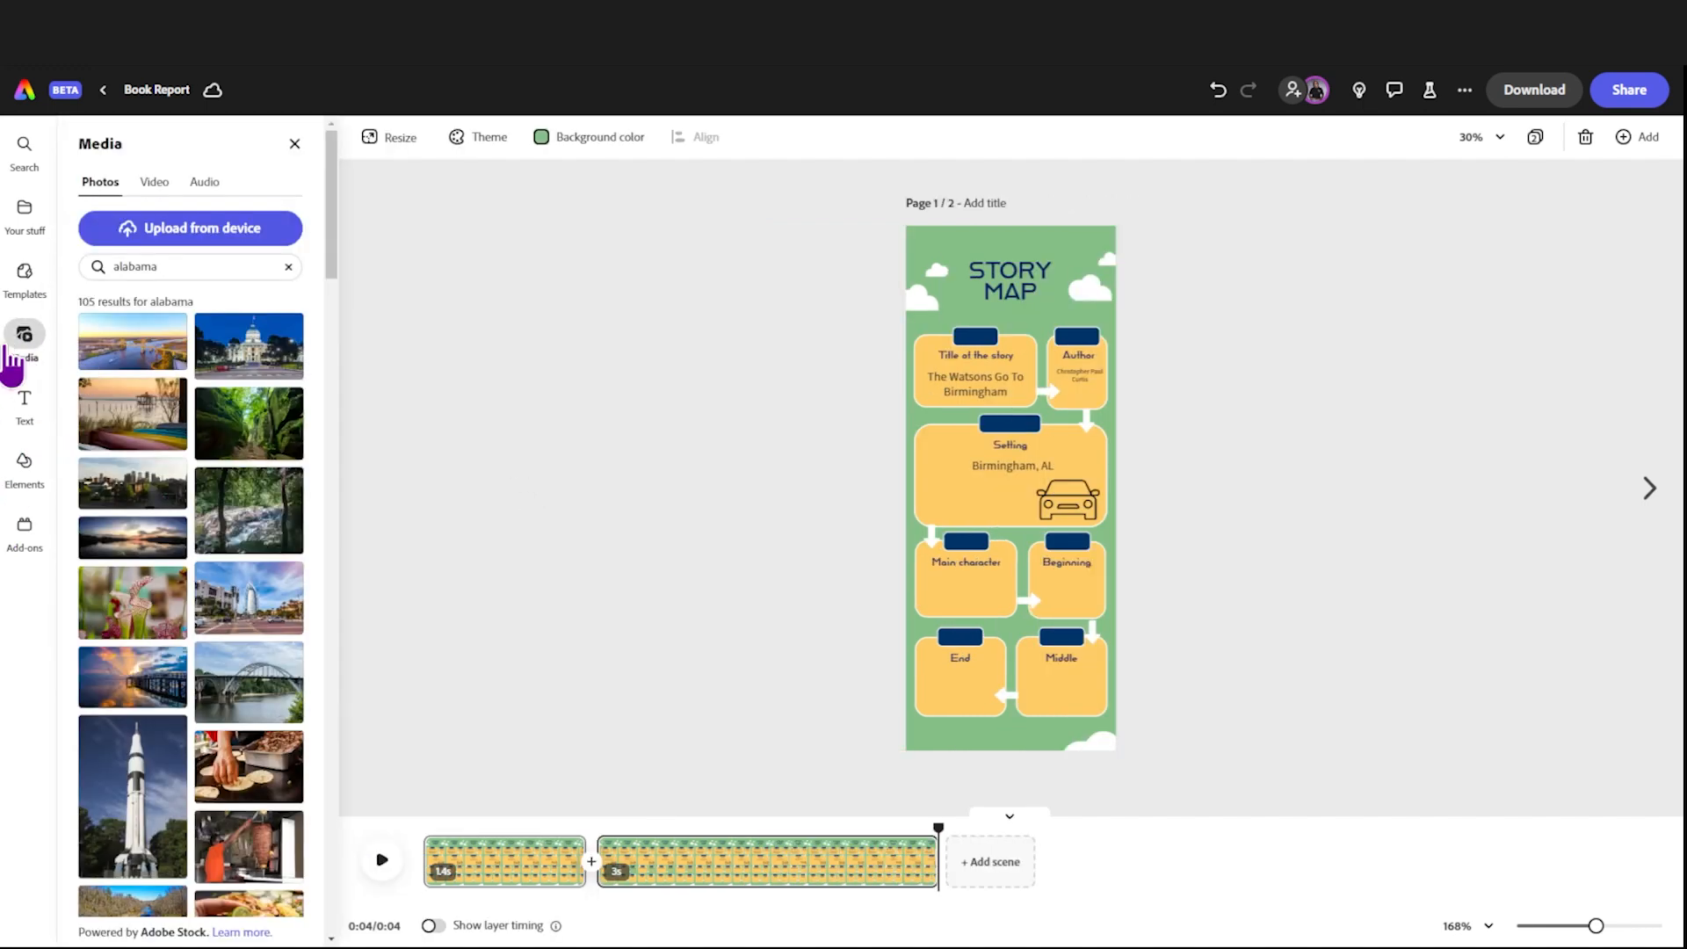
click(213, 188)
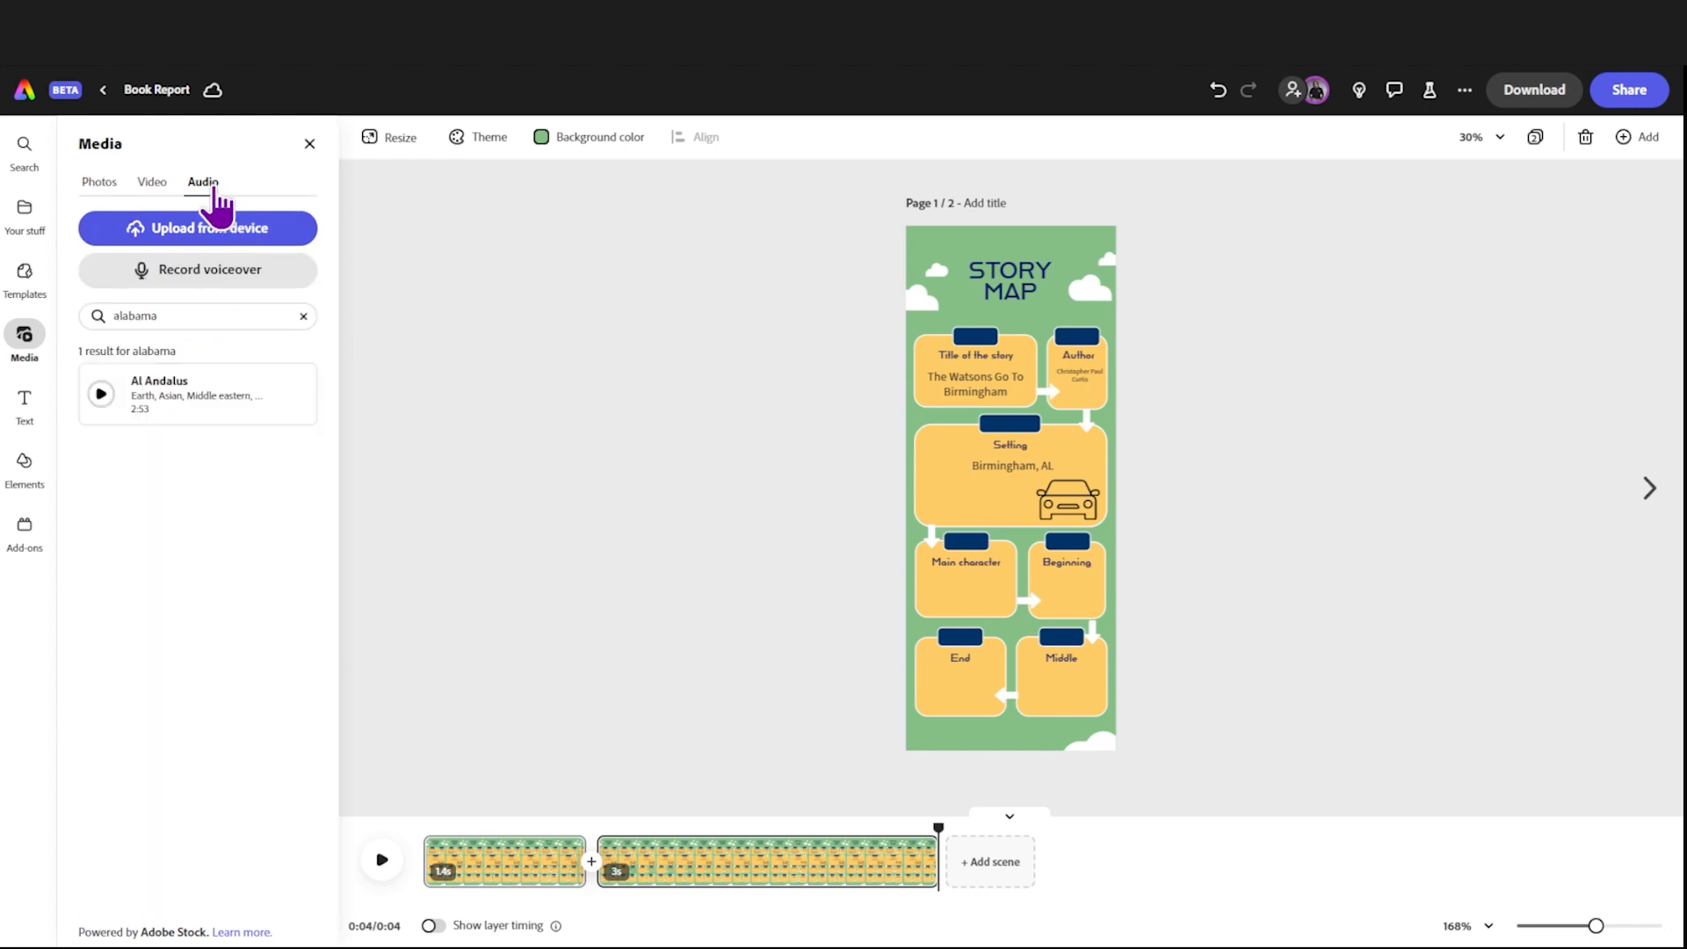
click(222, 285)
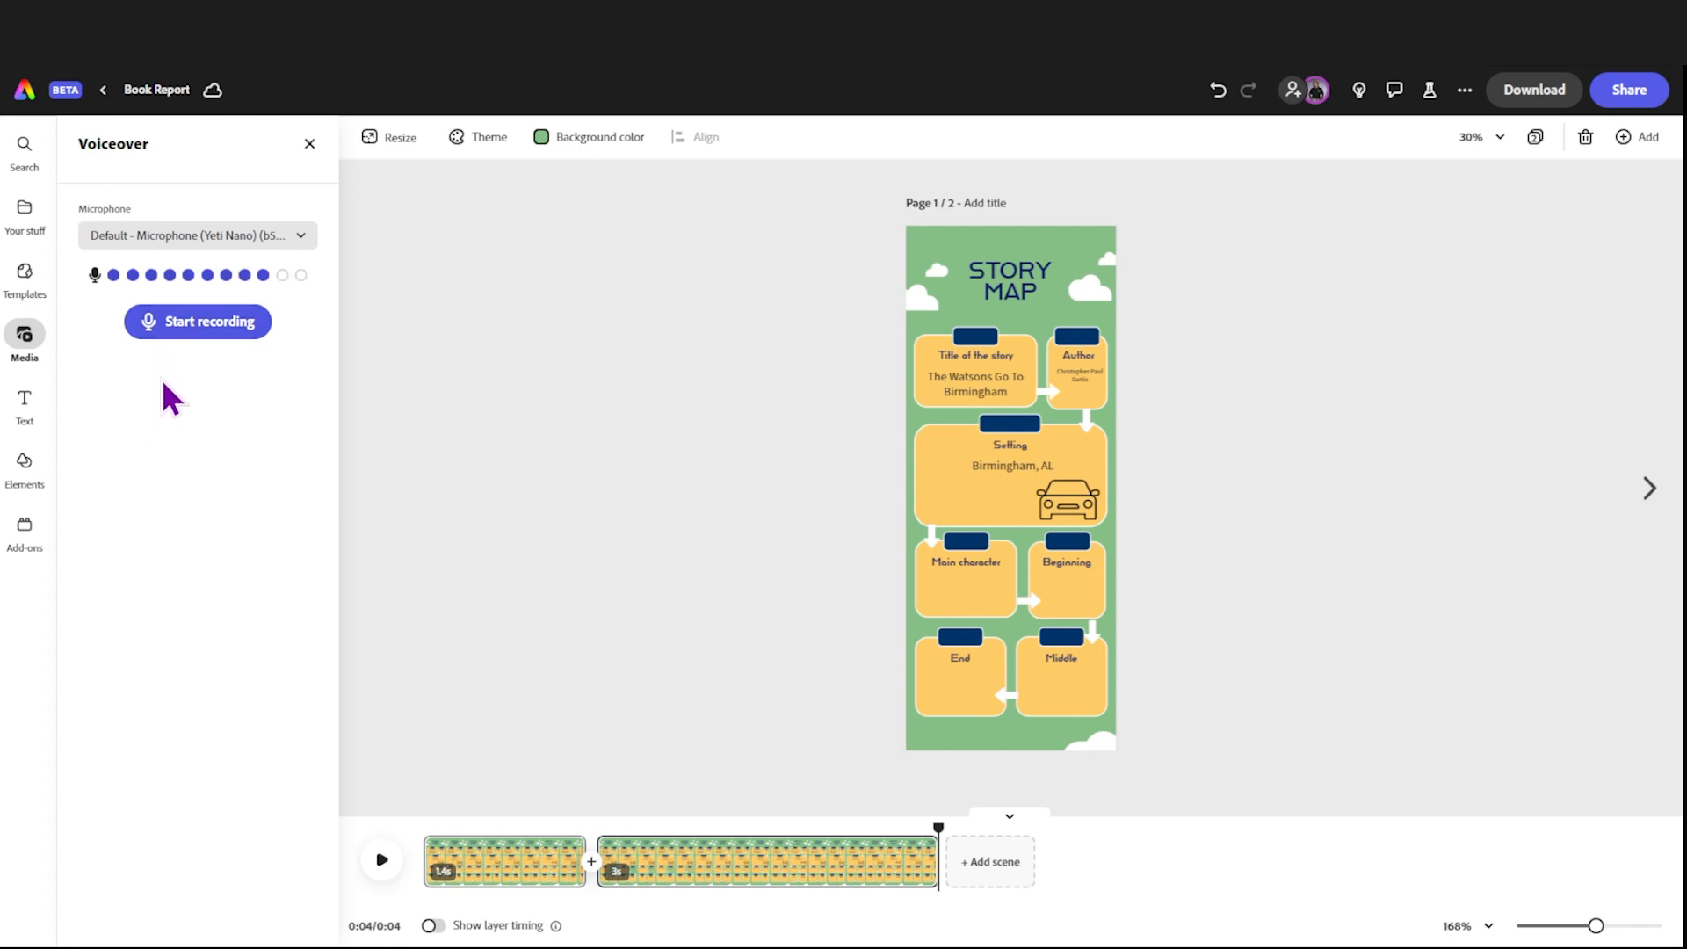
click(179, 333)
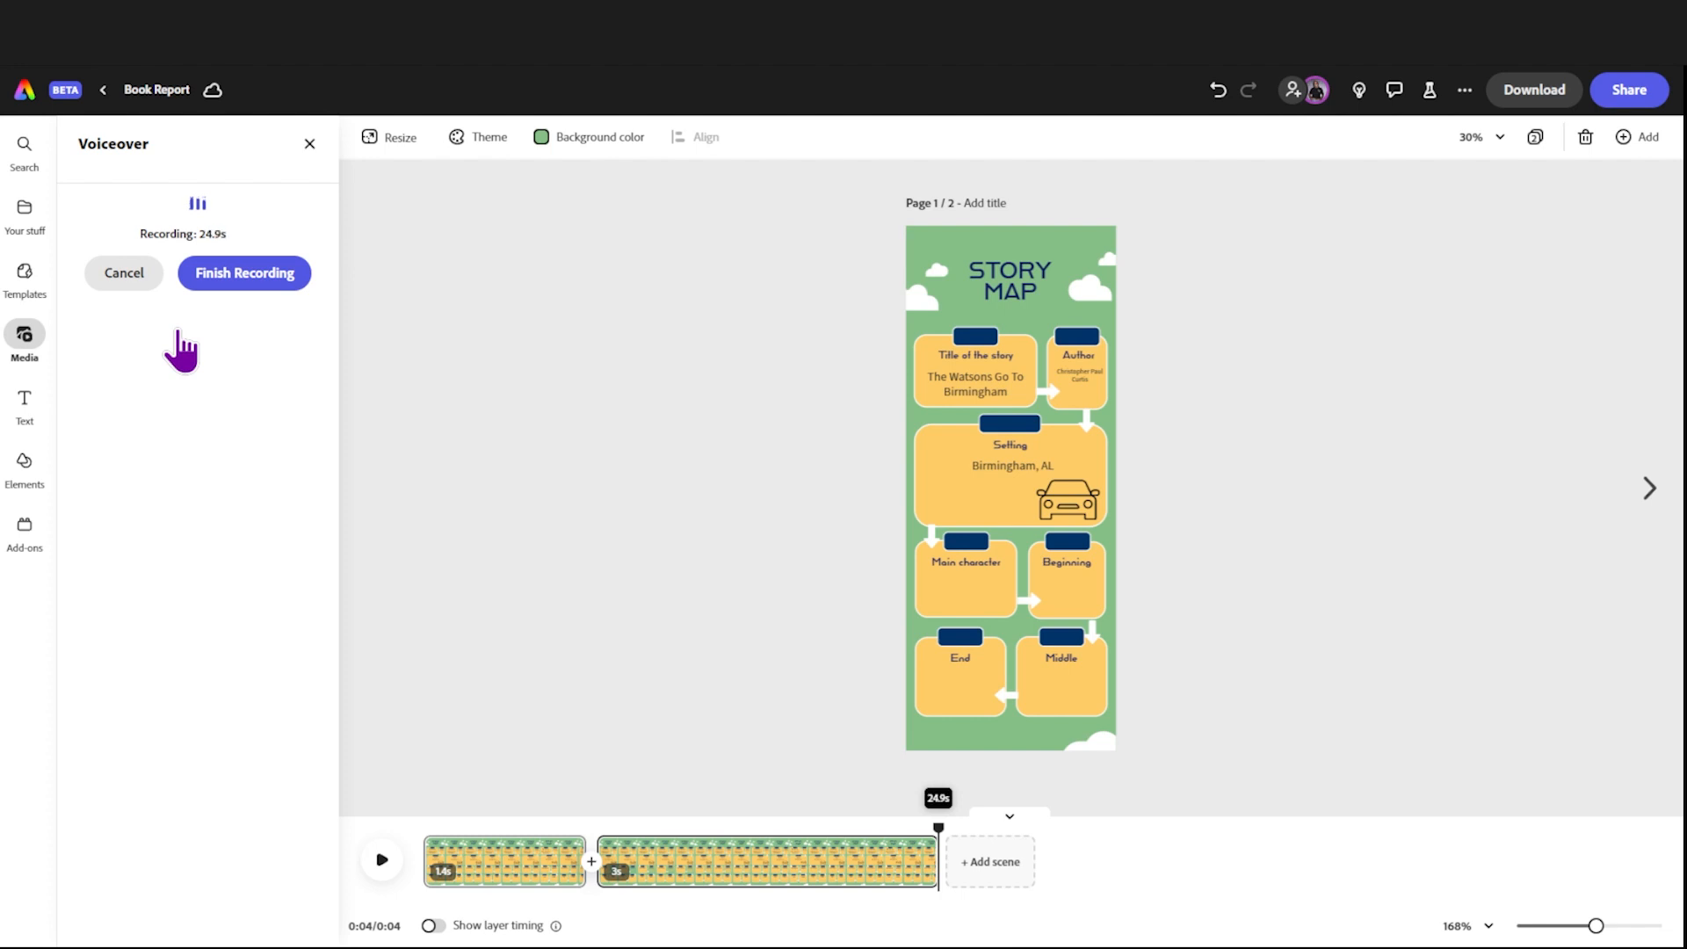
click(211, 281)
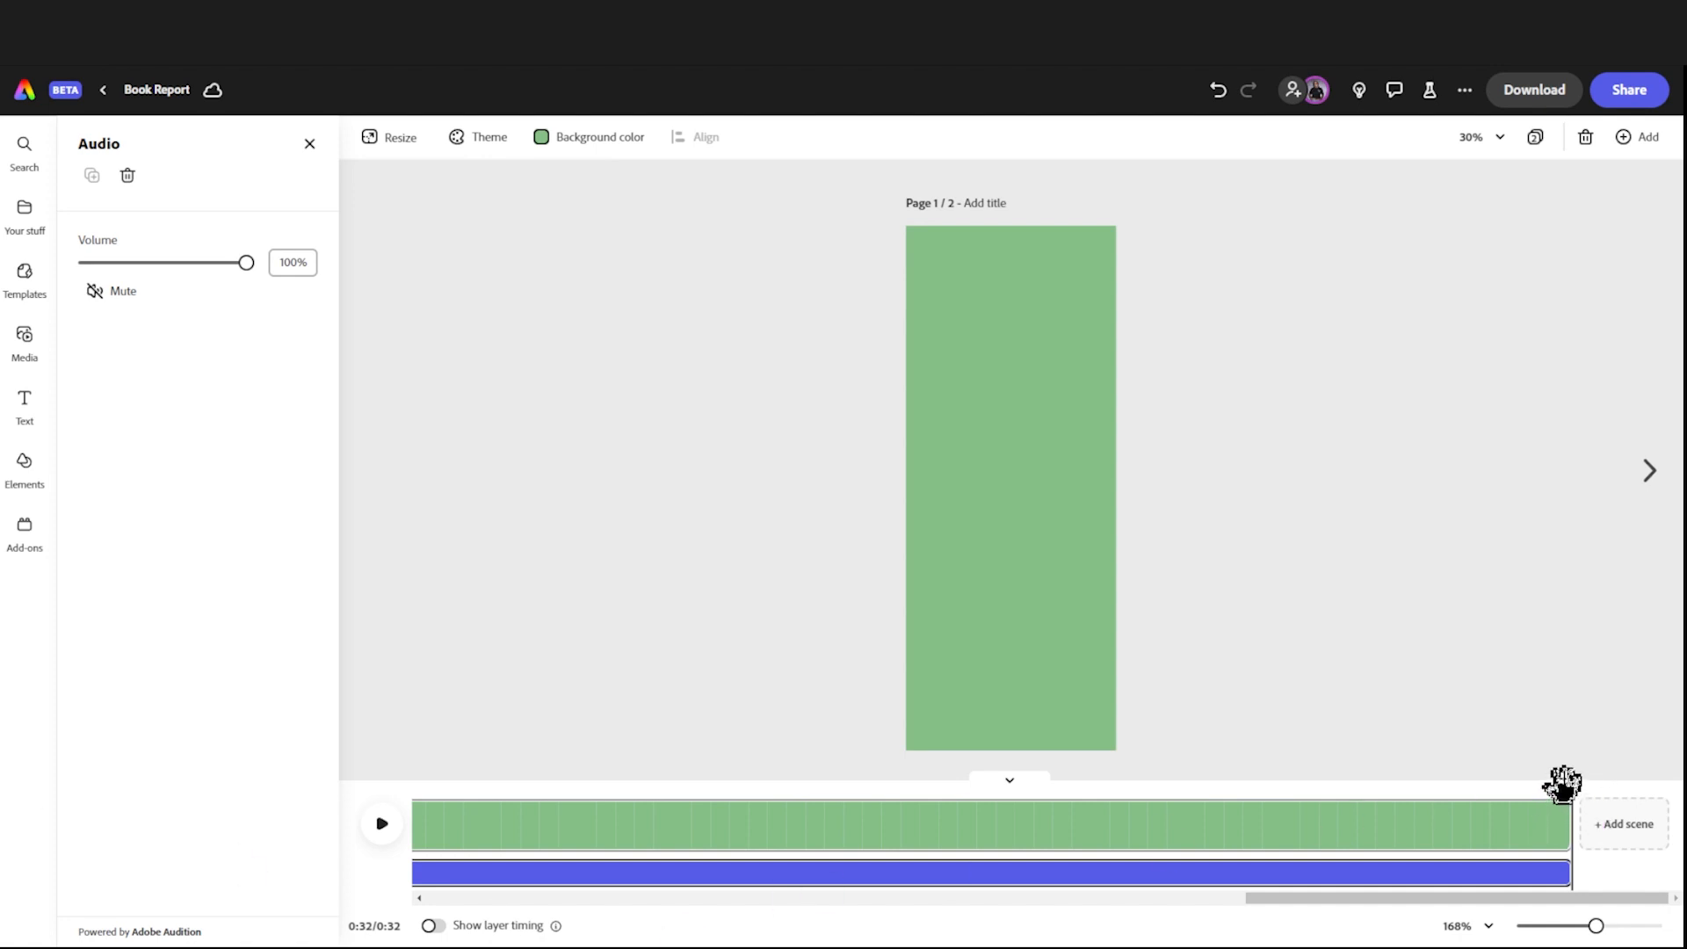
Step: Move the recorded voiceover track so that it starts together with the second scene
drag(1451, 778, 376, 821)
click(1166, 805)
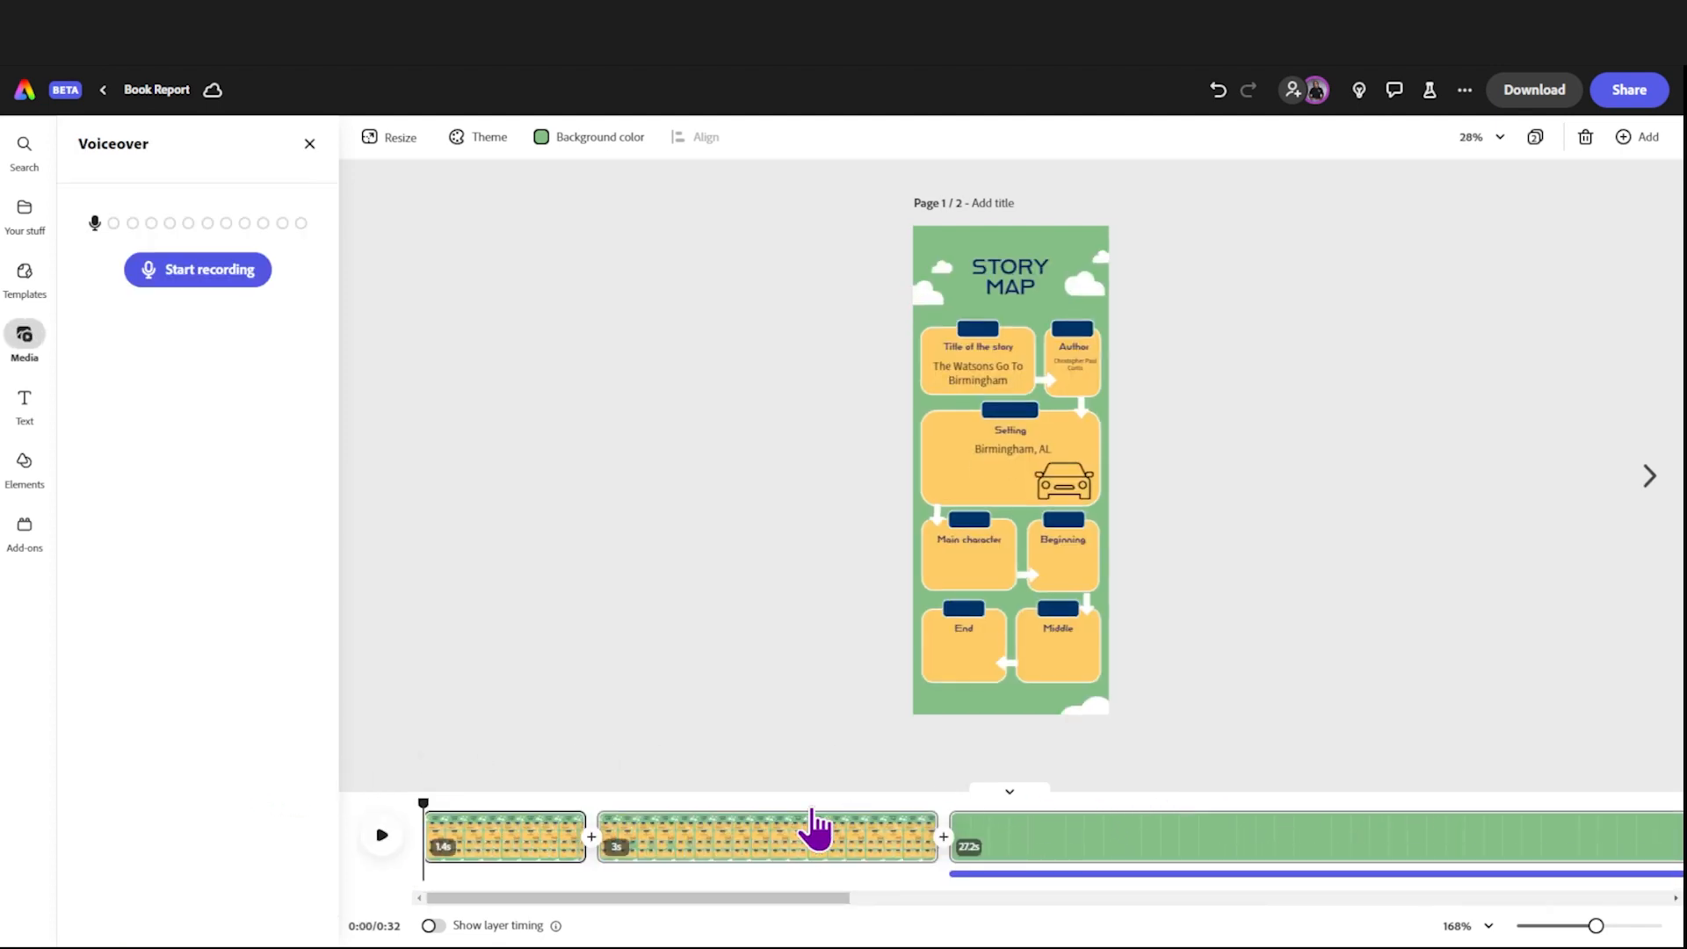
click(1162, 845)
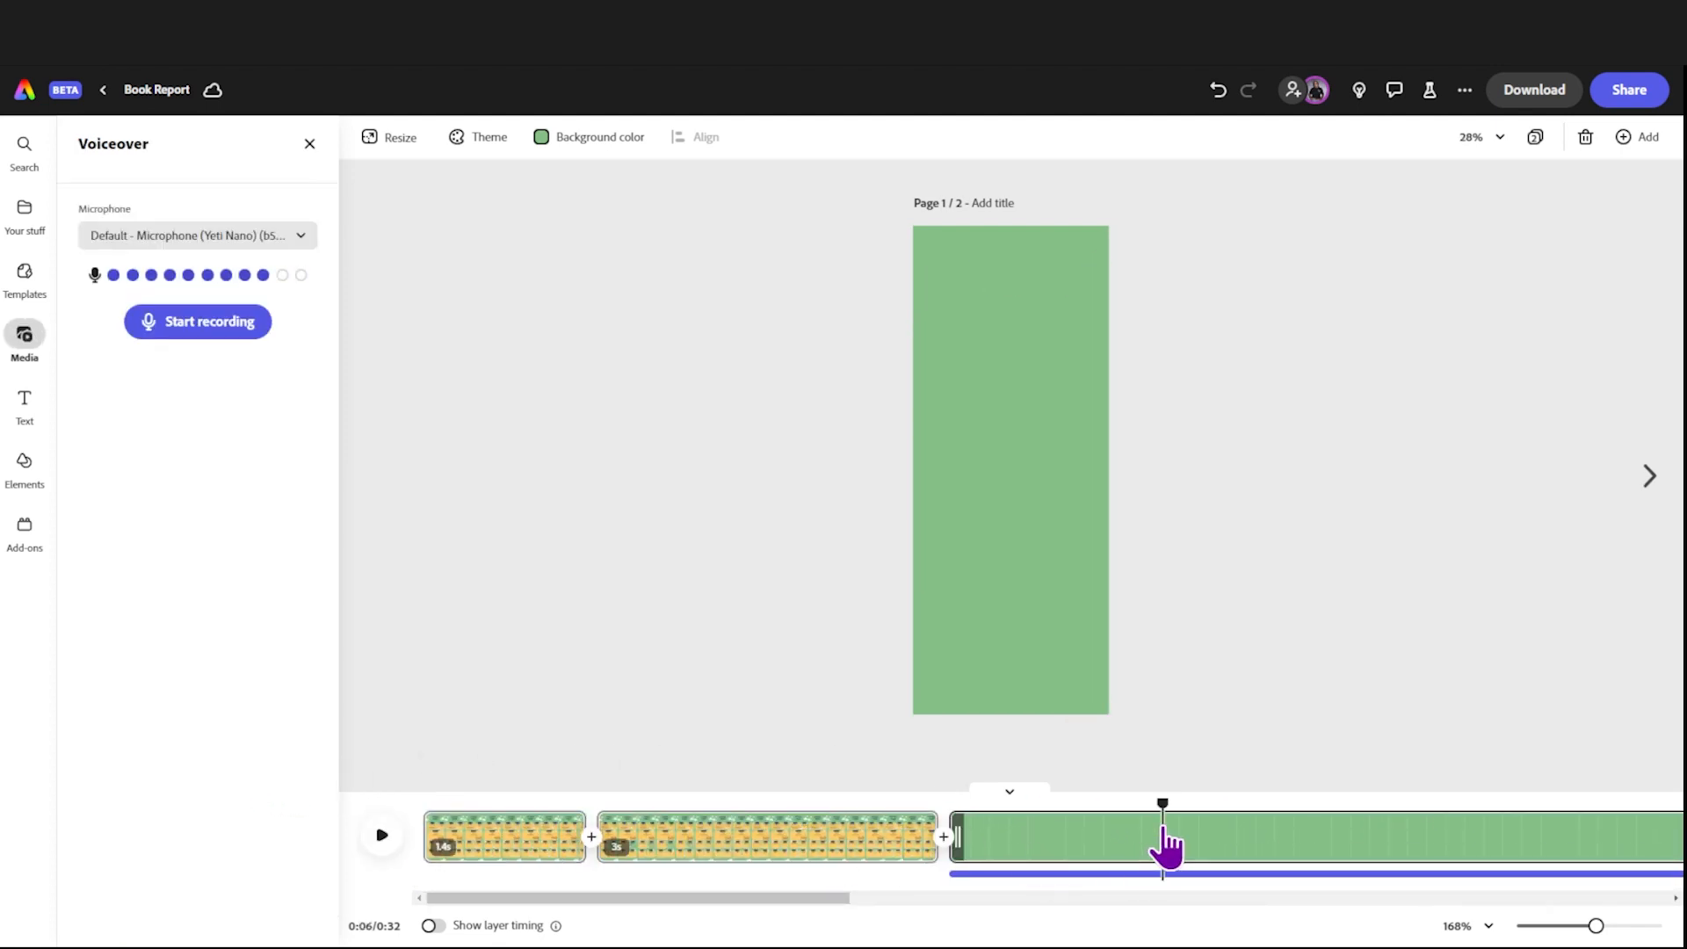
click(1060, 873)
drag(1089, 874, 749, 883)
click(729, 830)
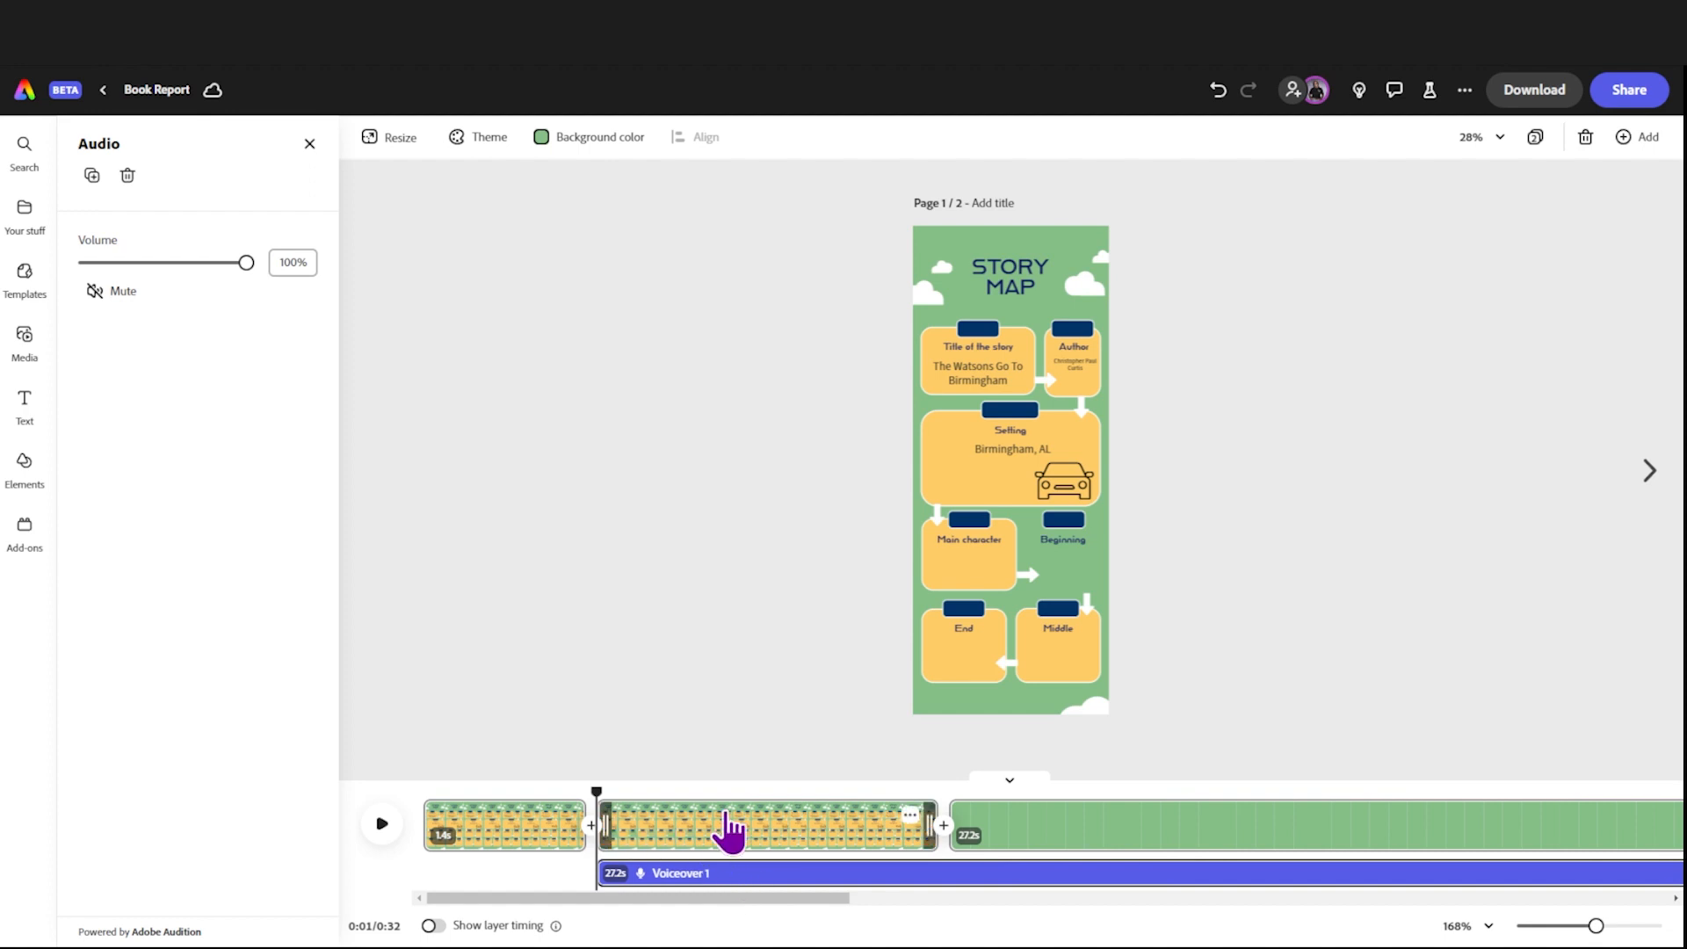
click(726, 816)
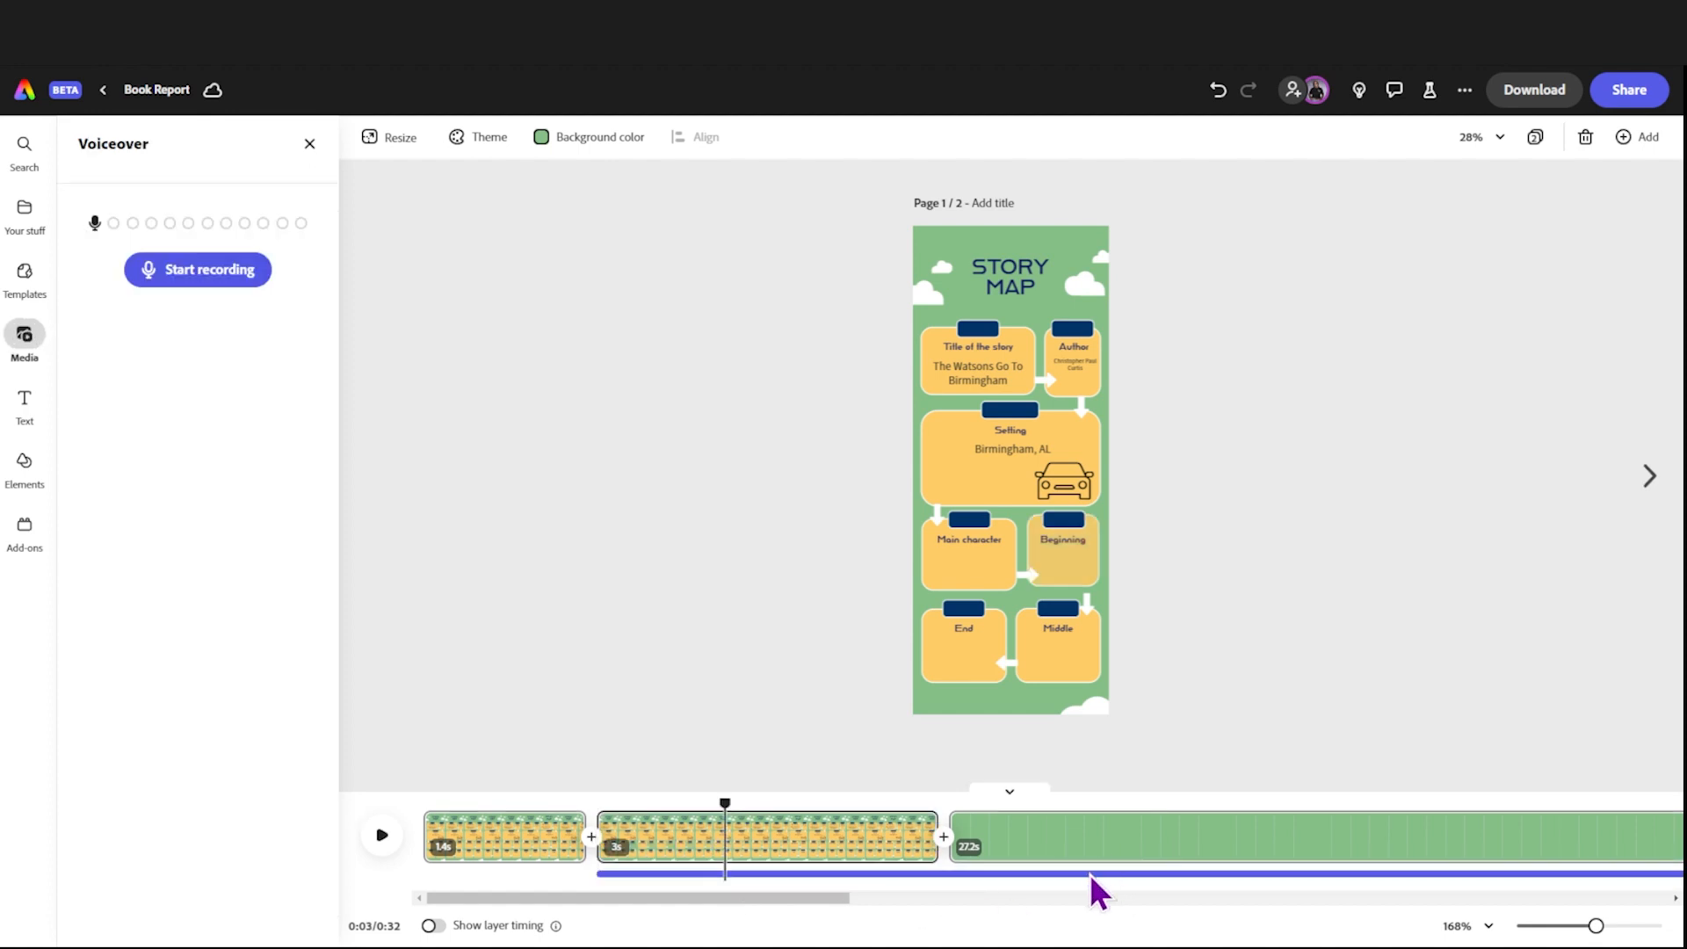
Step: Extend the second story map scene to 18.8 seconds so it covers more of the voiceover
click(1097, 844)
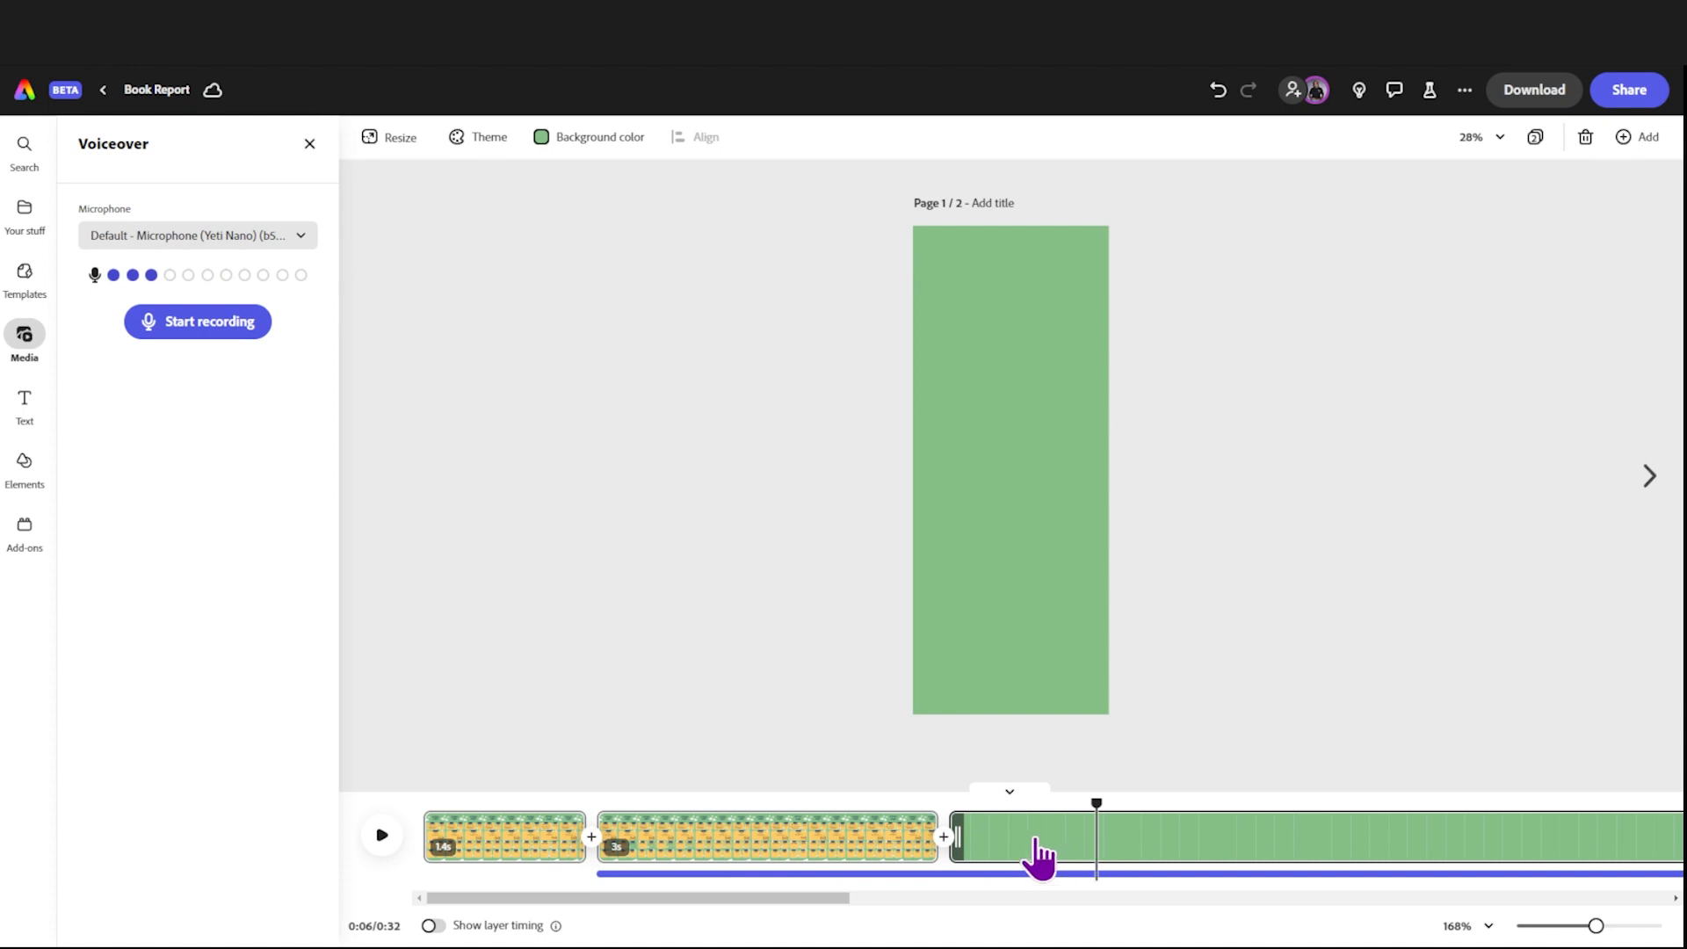
click(929, 827)
drag(928, 827, 1669, 822)
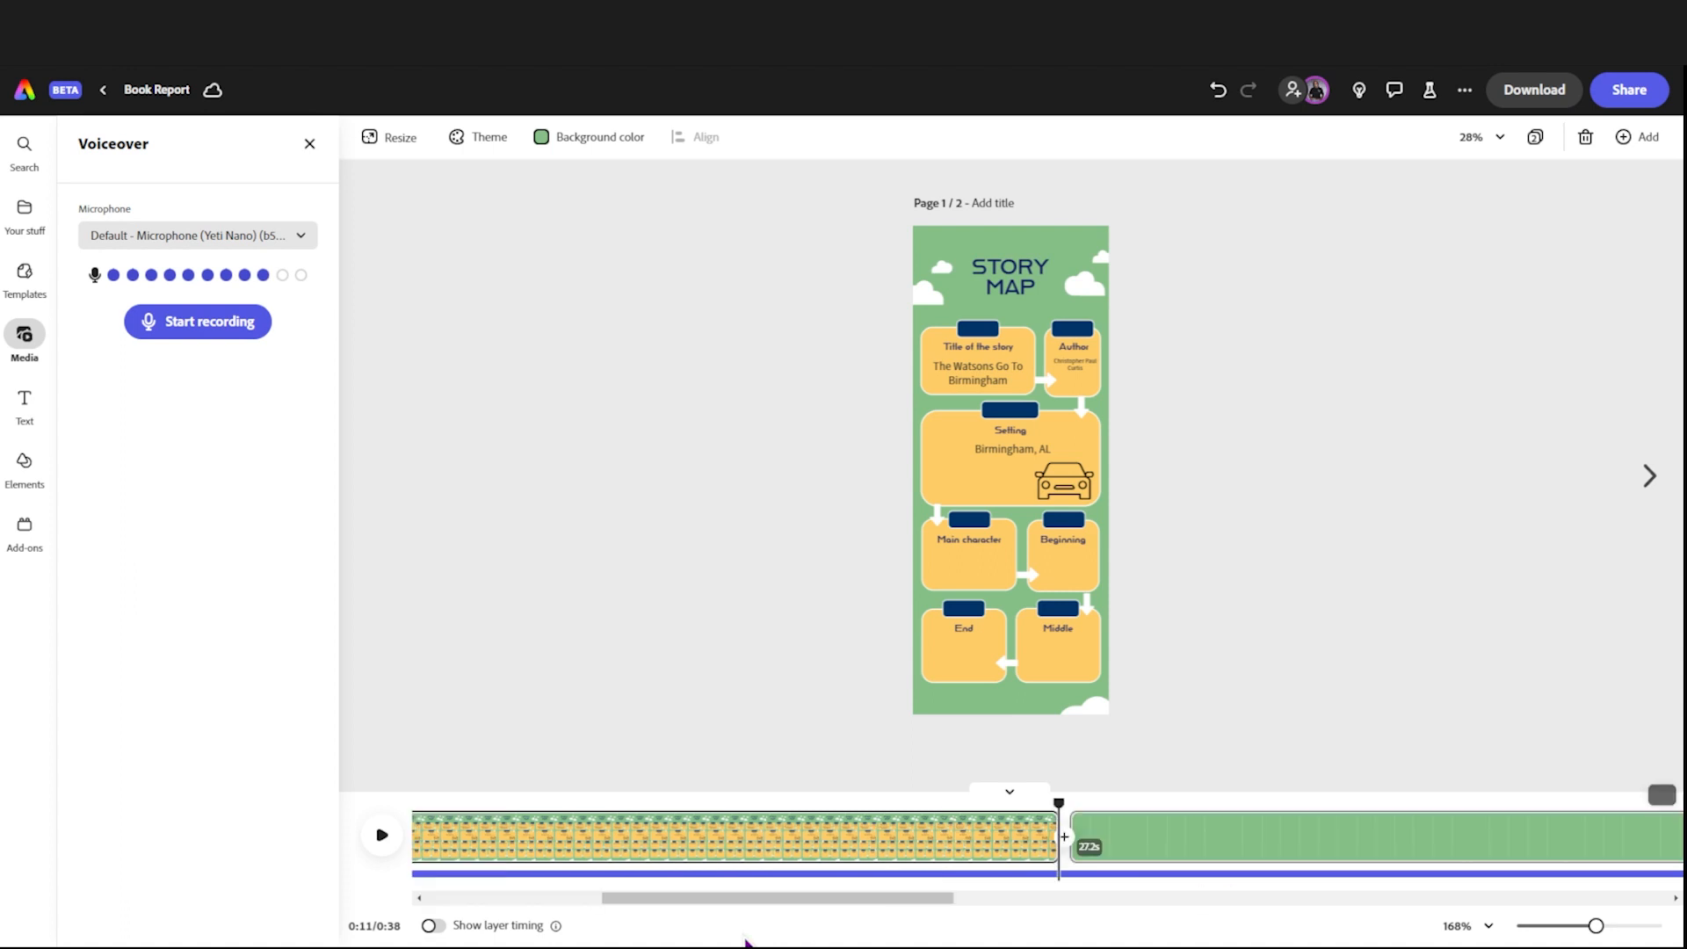
drag(726, 913, 839, 914)
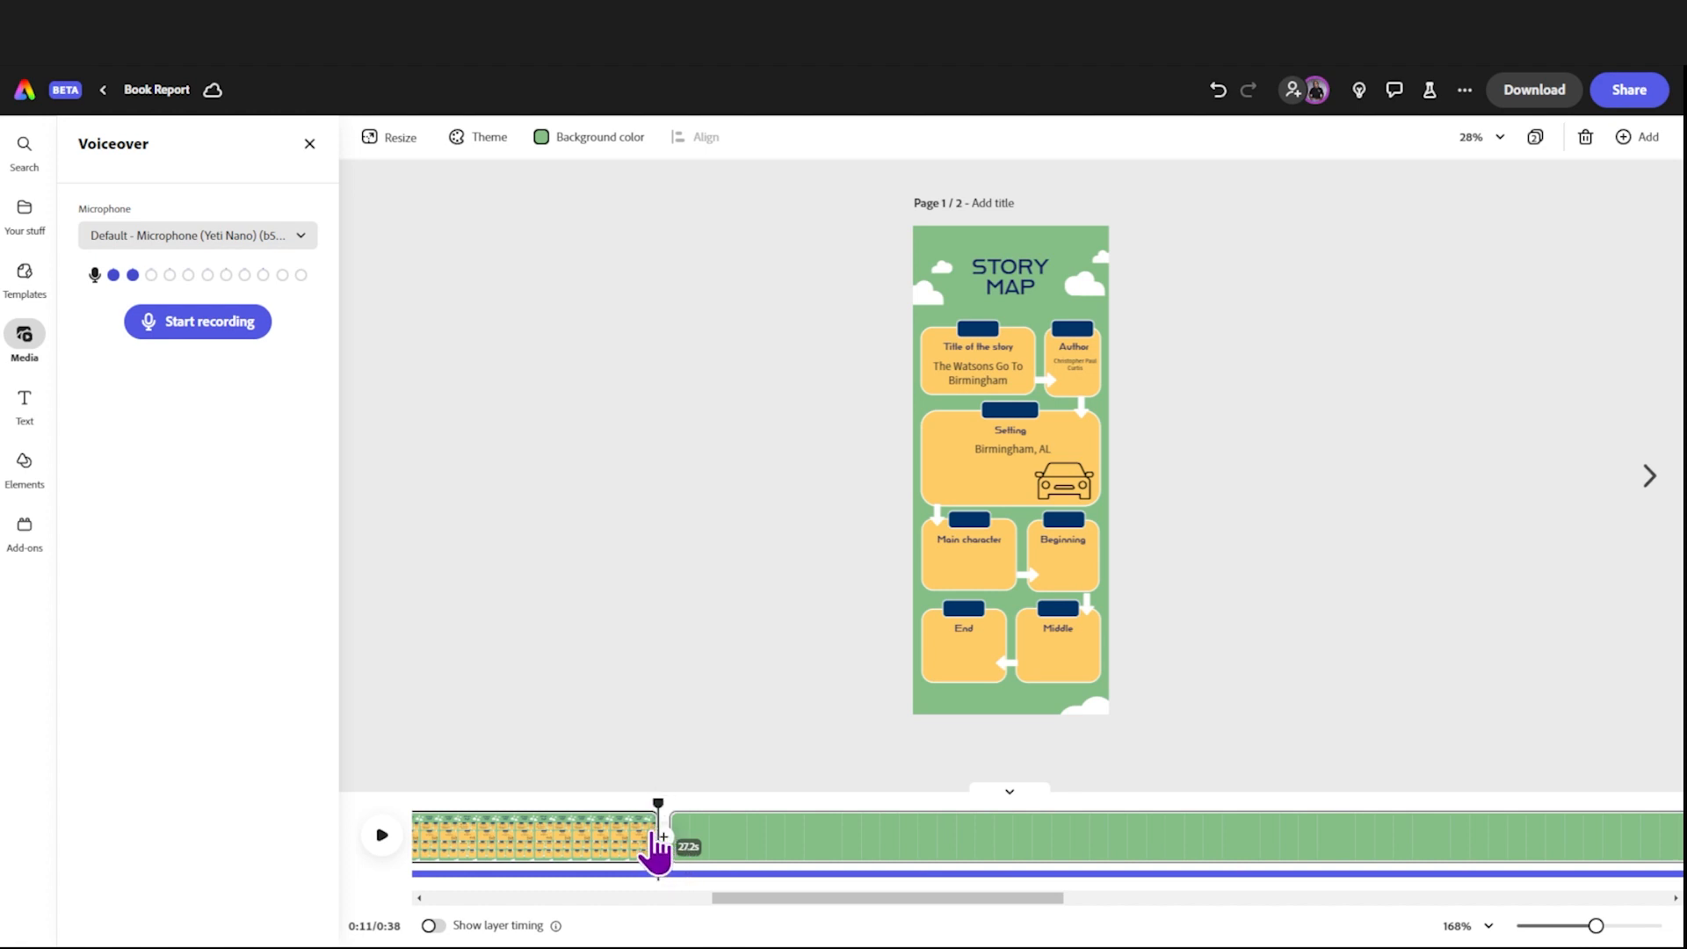
drag(660, 830, 1673, 835)
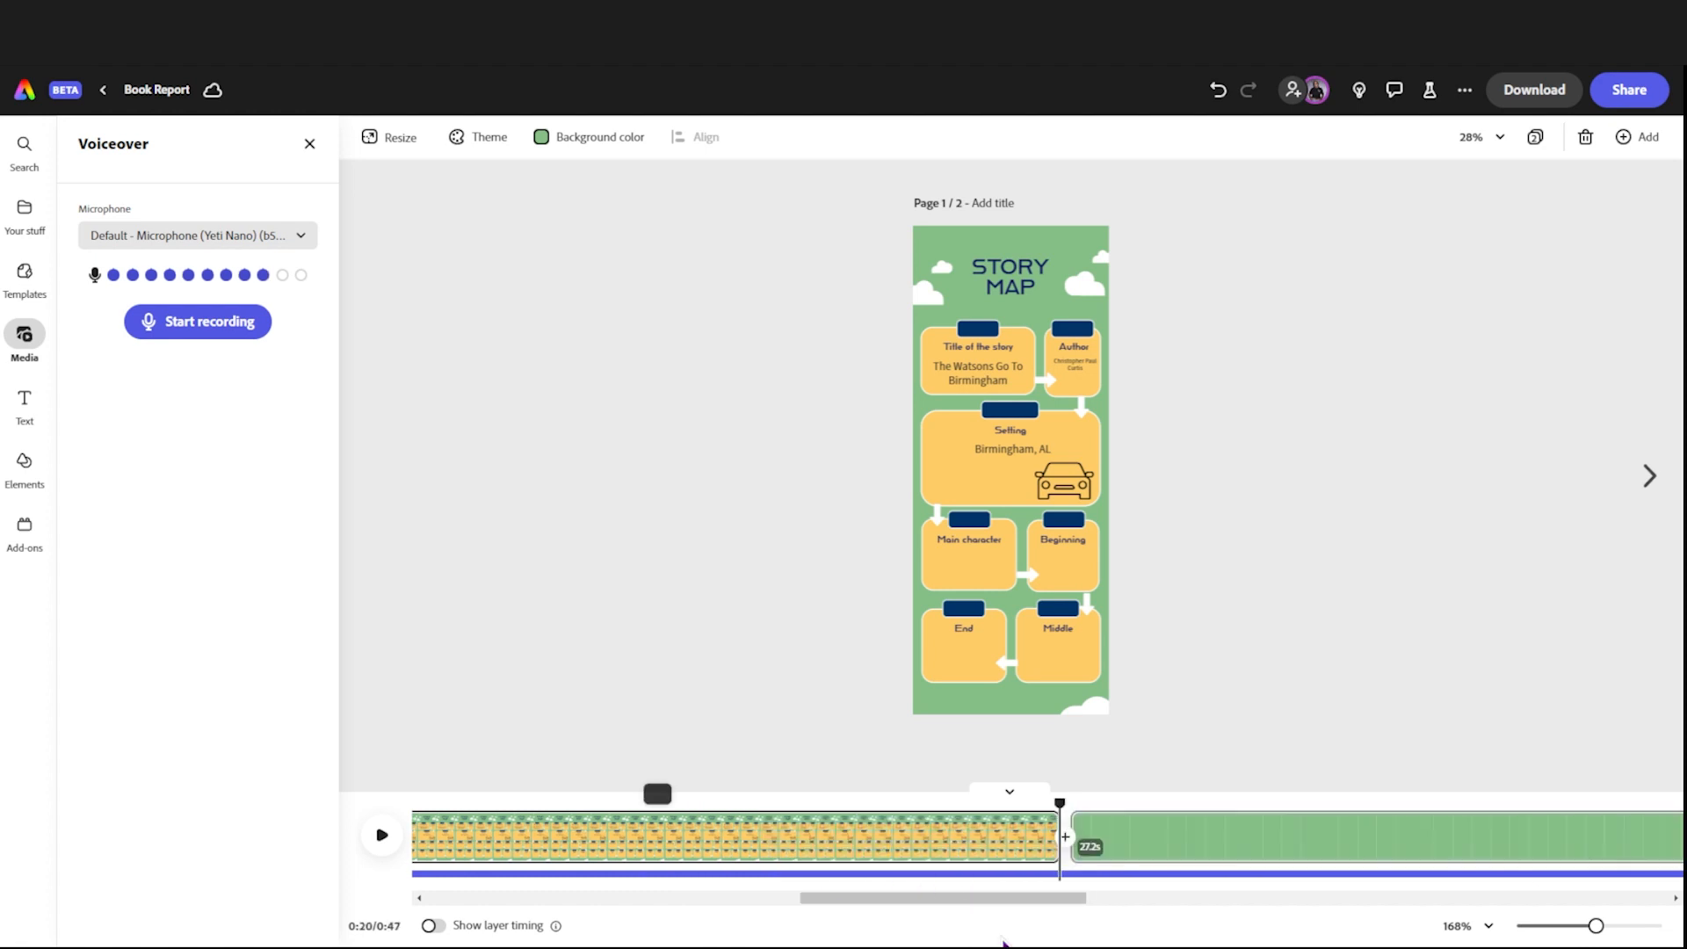
drag(1007, 897, 489, 903)
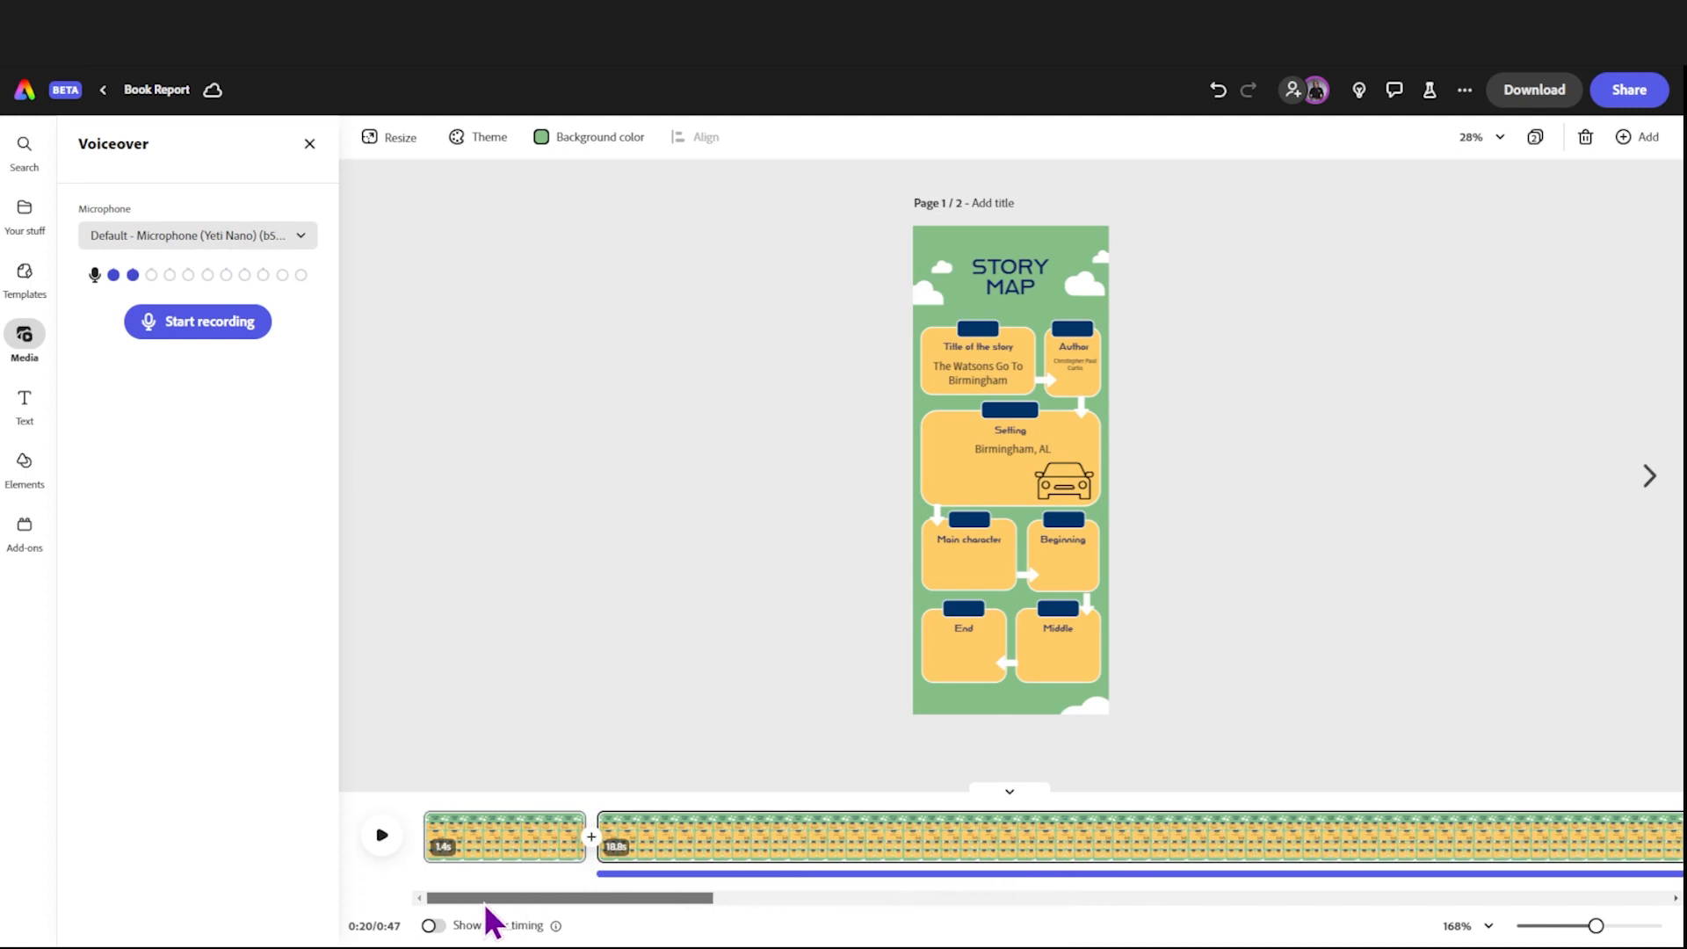
Step: Play the second scene with its voiceover, and split the scene at the 0:16 mark
click(615, 839)
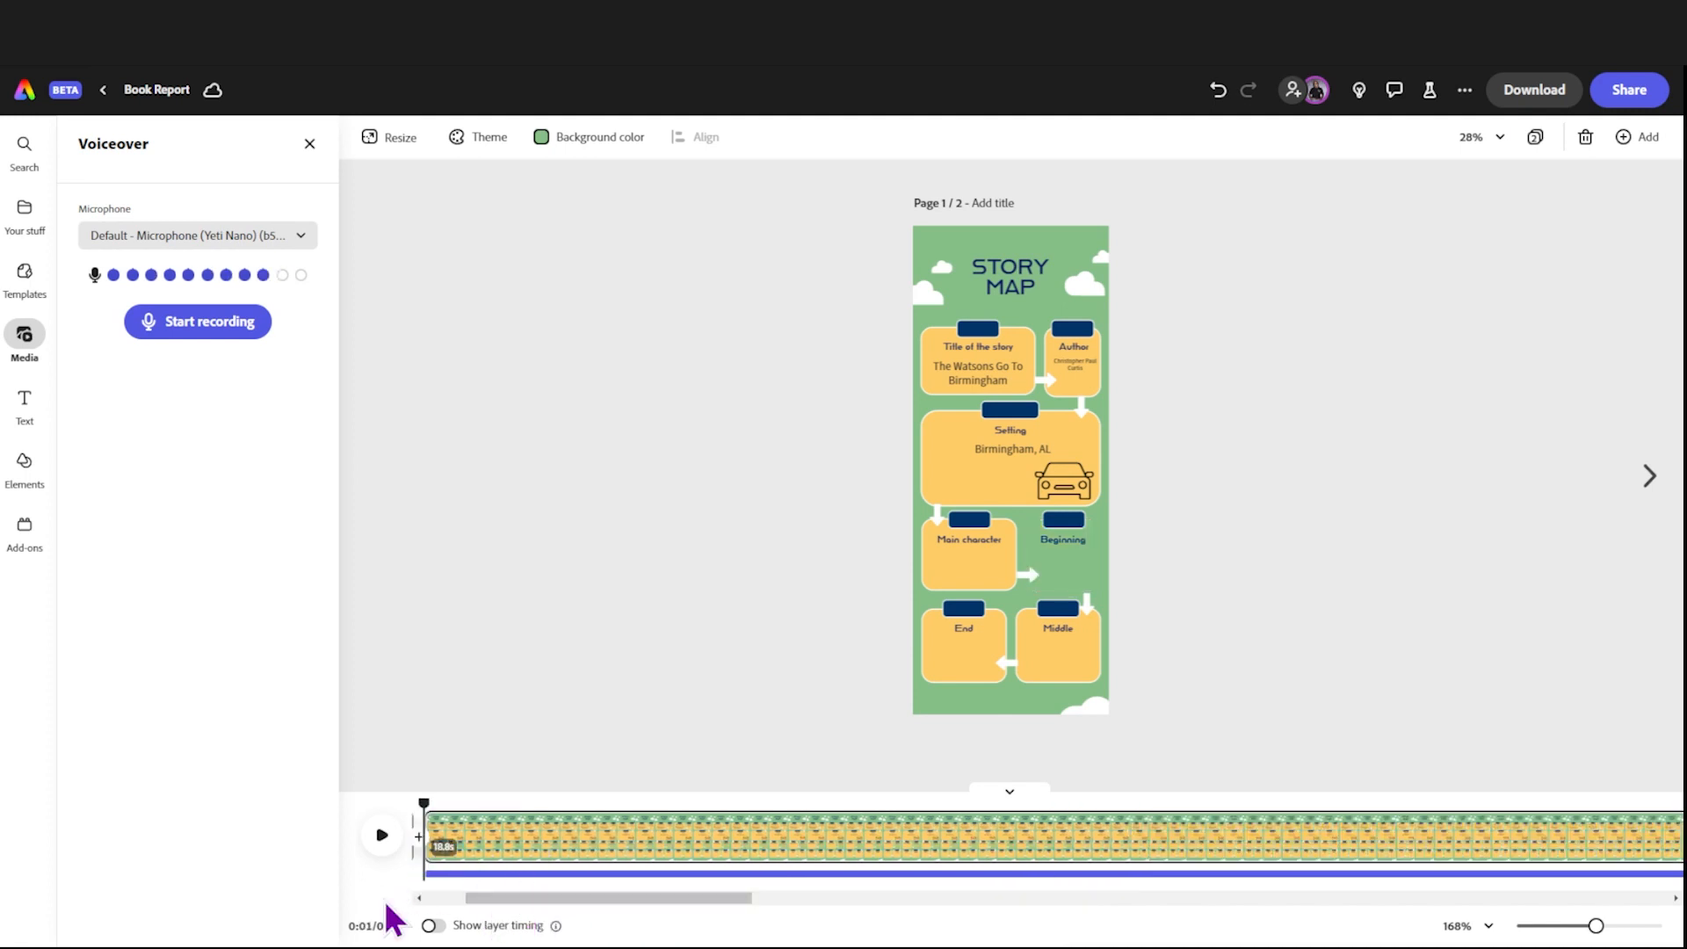
click(380, 836)
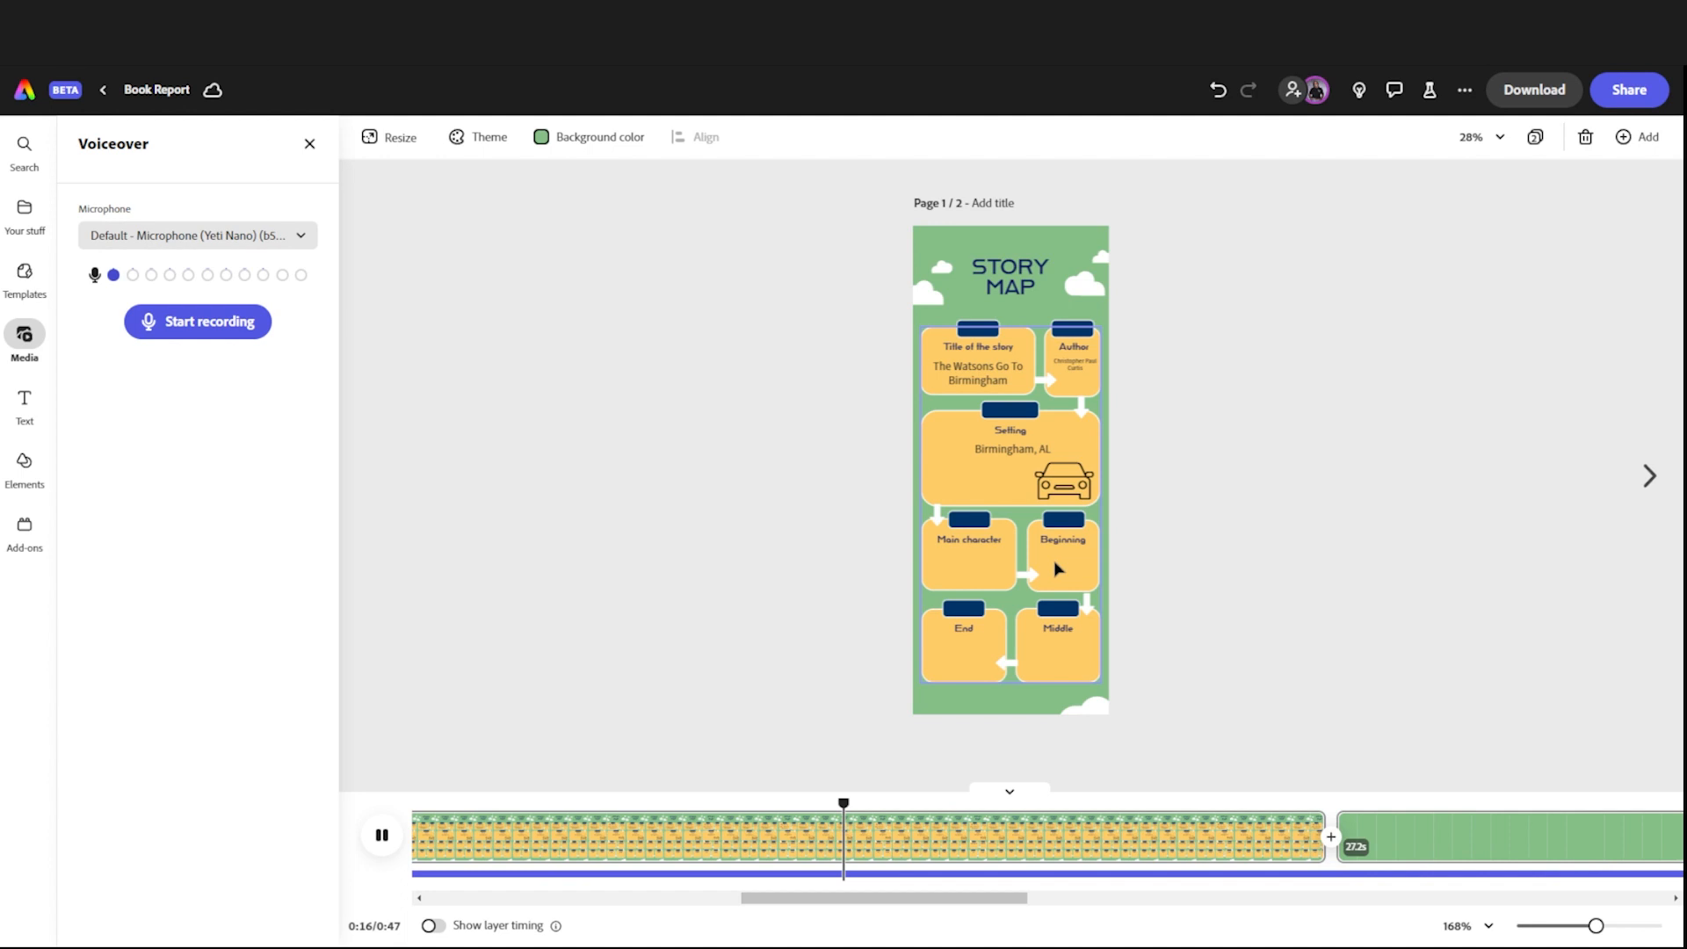
click(383, 845)
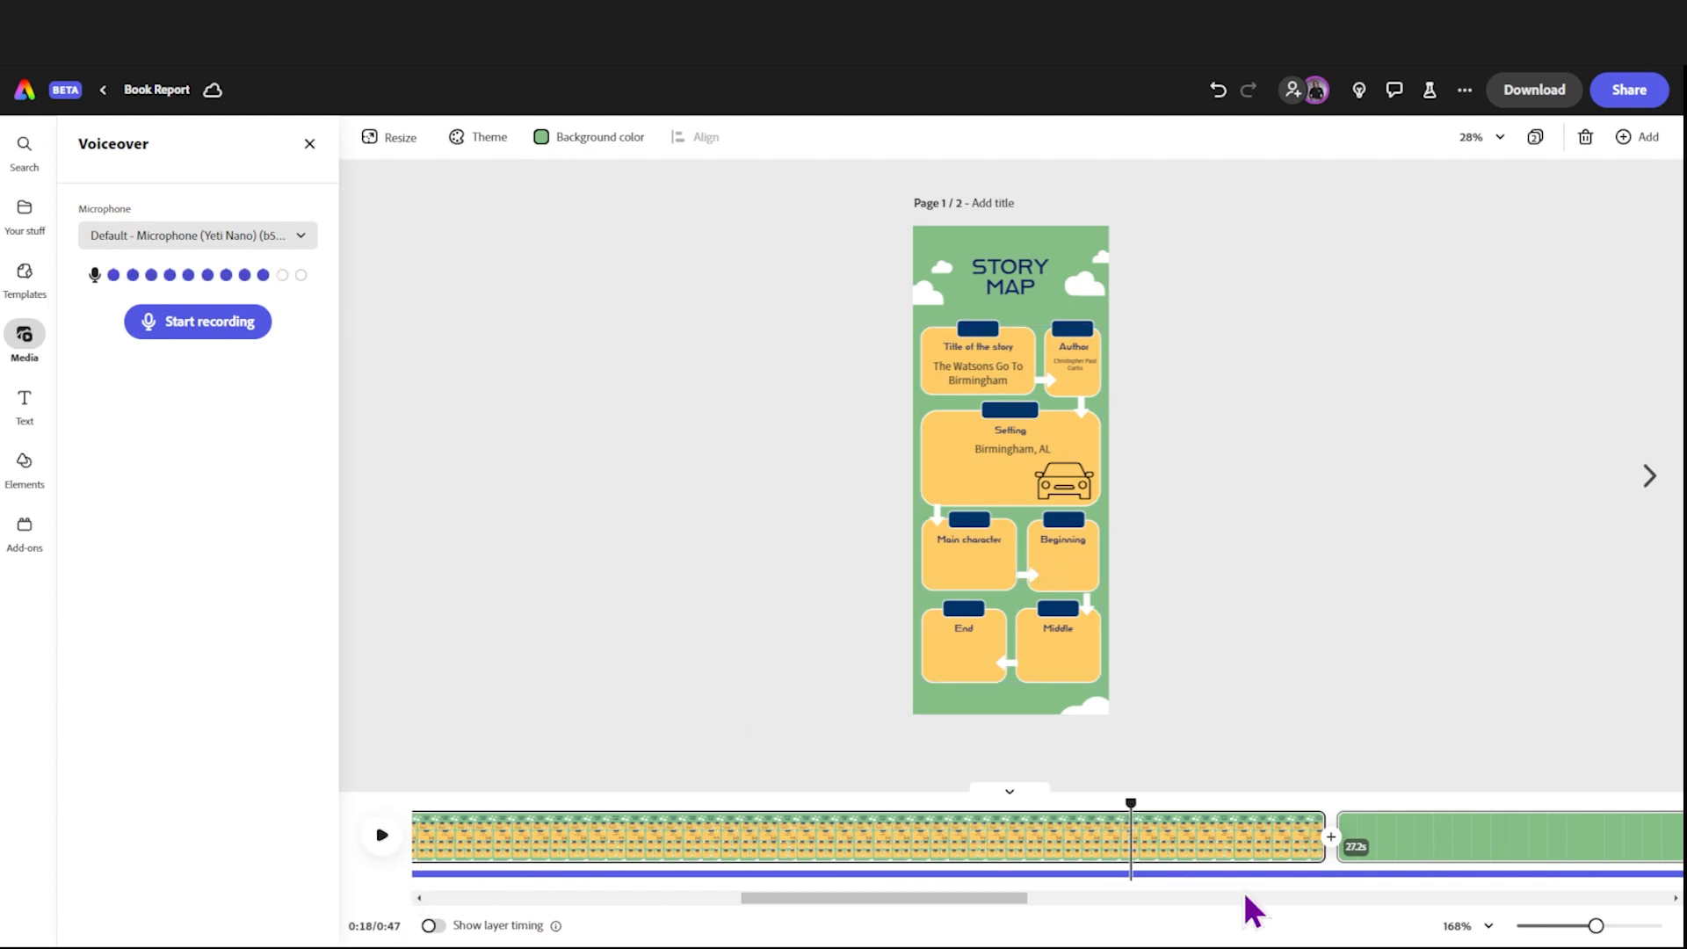
drag(1131, 799, 857, 858)
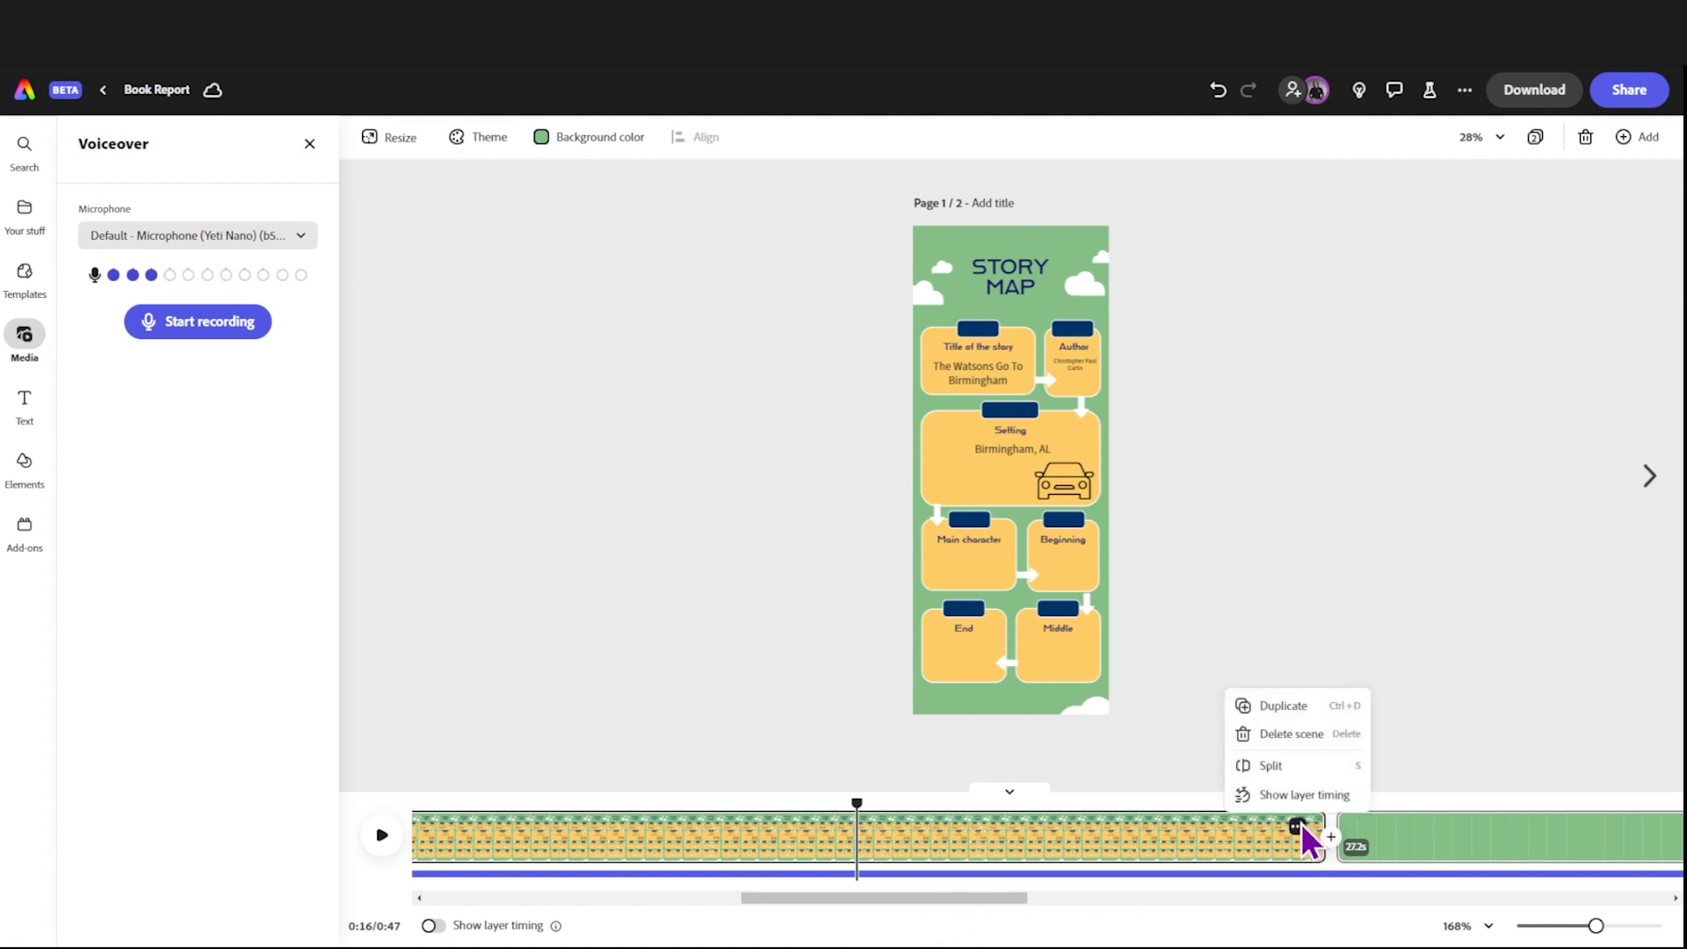
click(1293, 771)
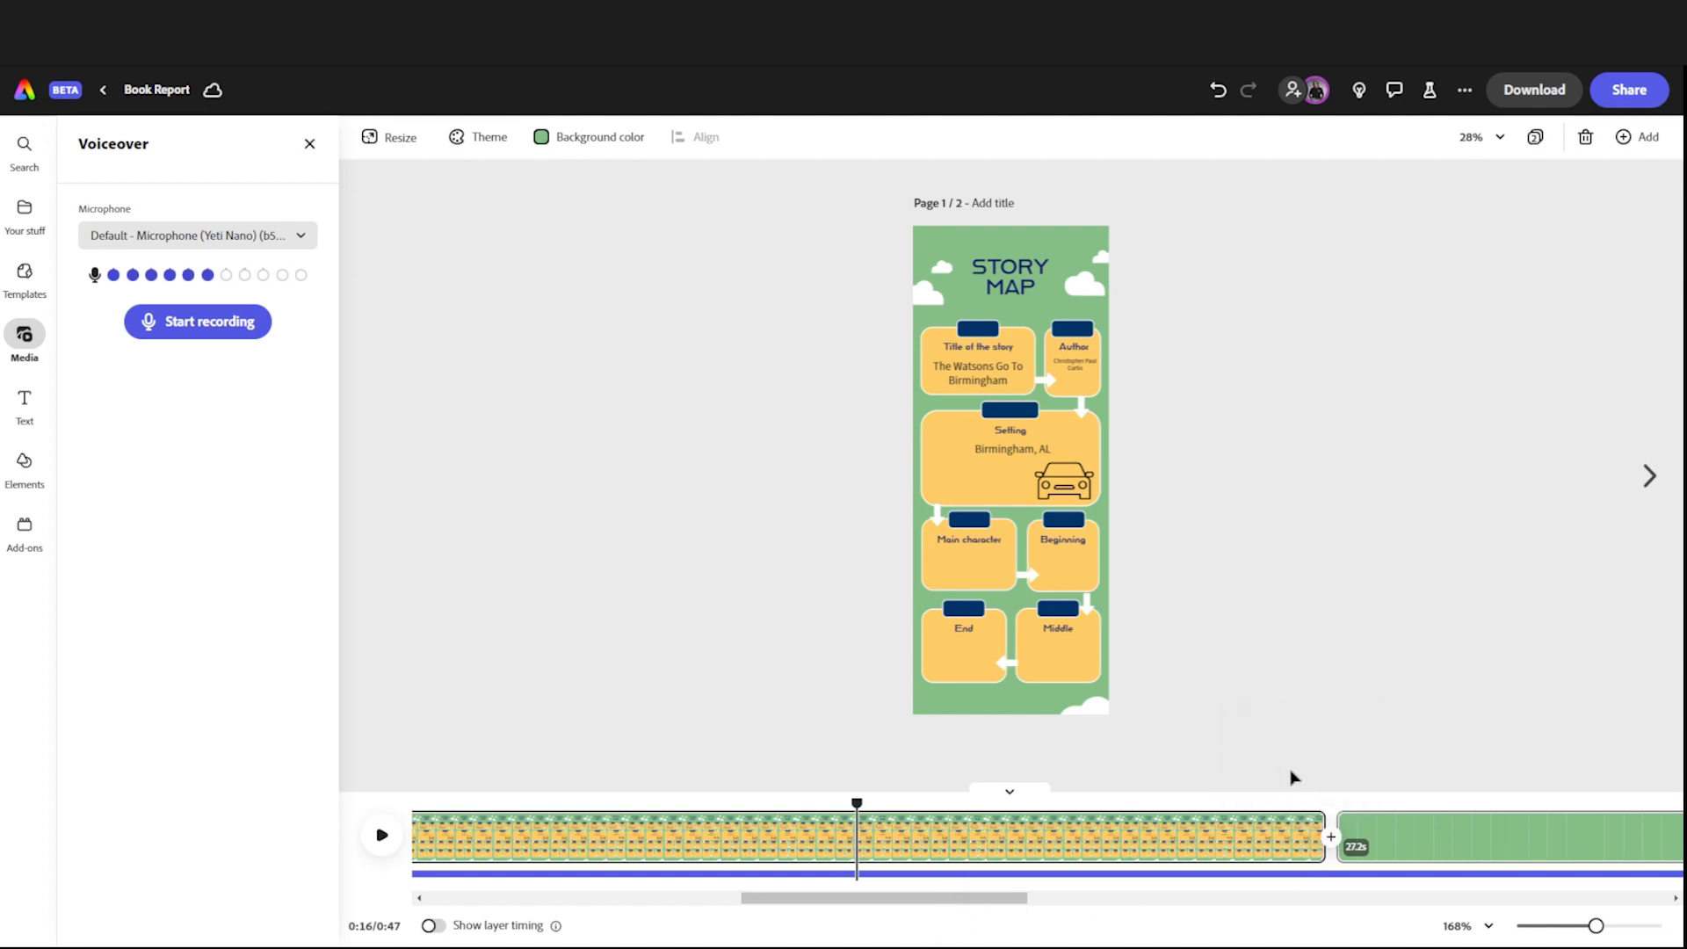
Step: Split the voiceover track close to its end, at the 0:28 mark
click(930, 874)
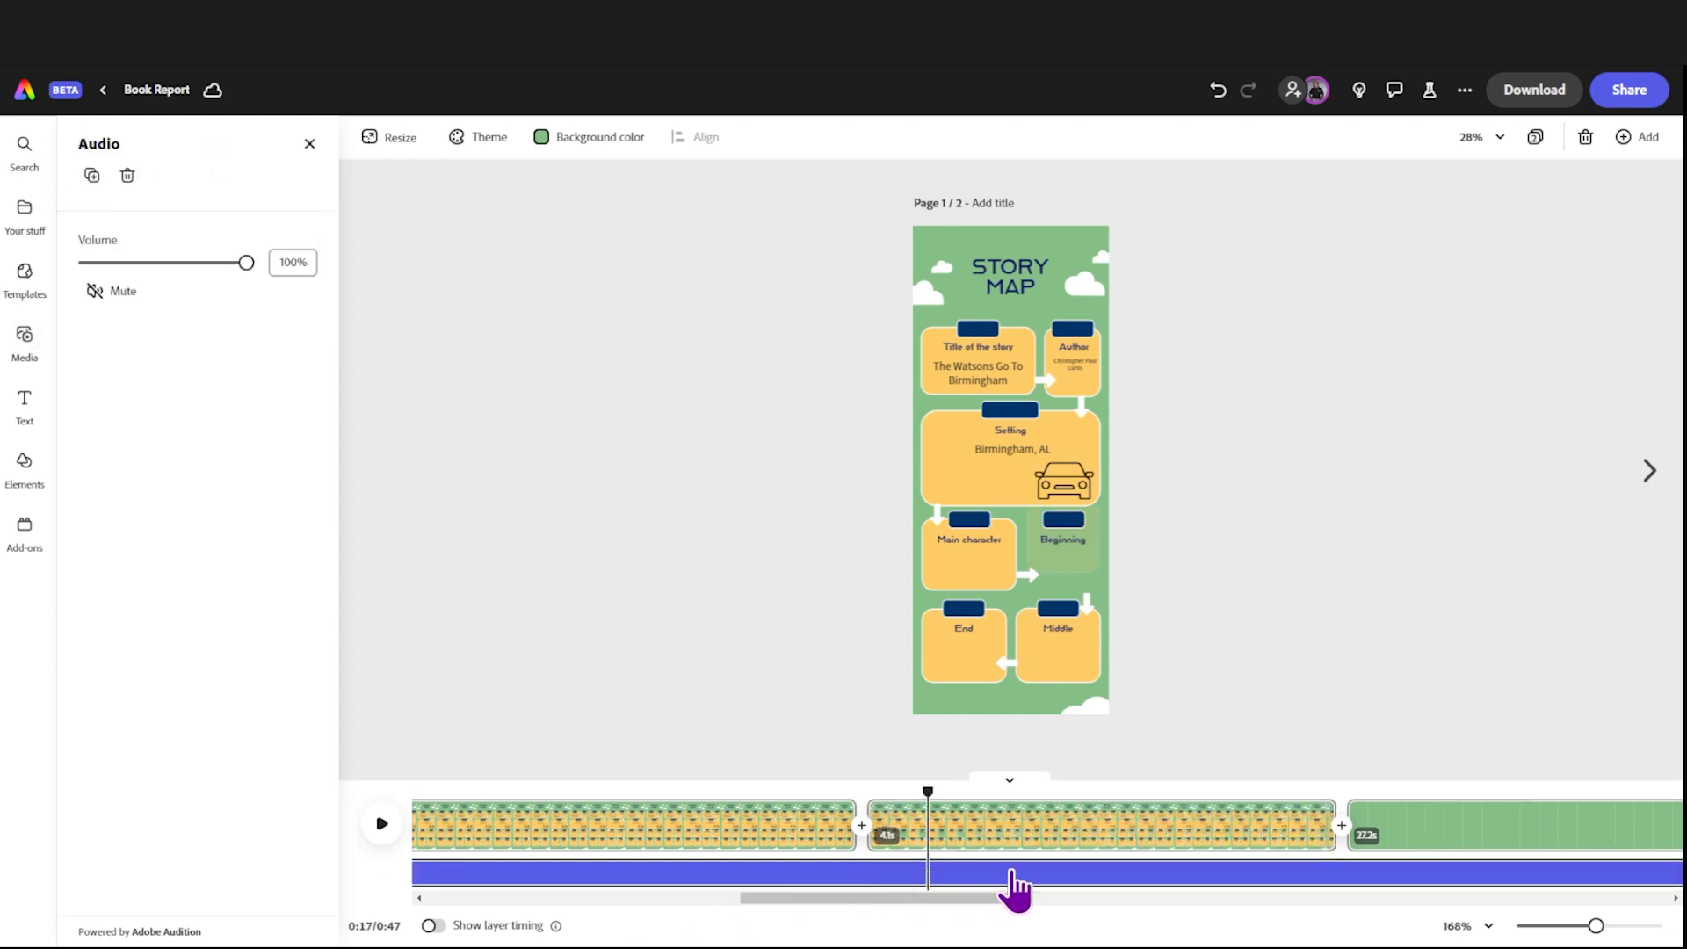
drag(889, 898, 1219, 936)
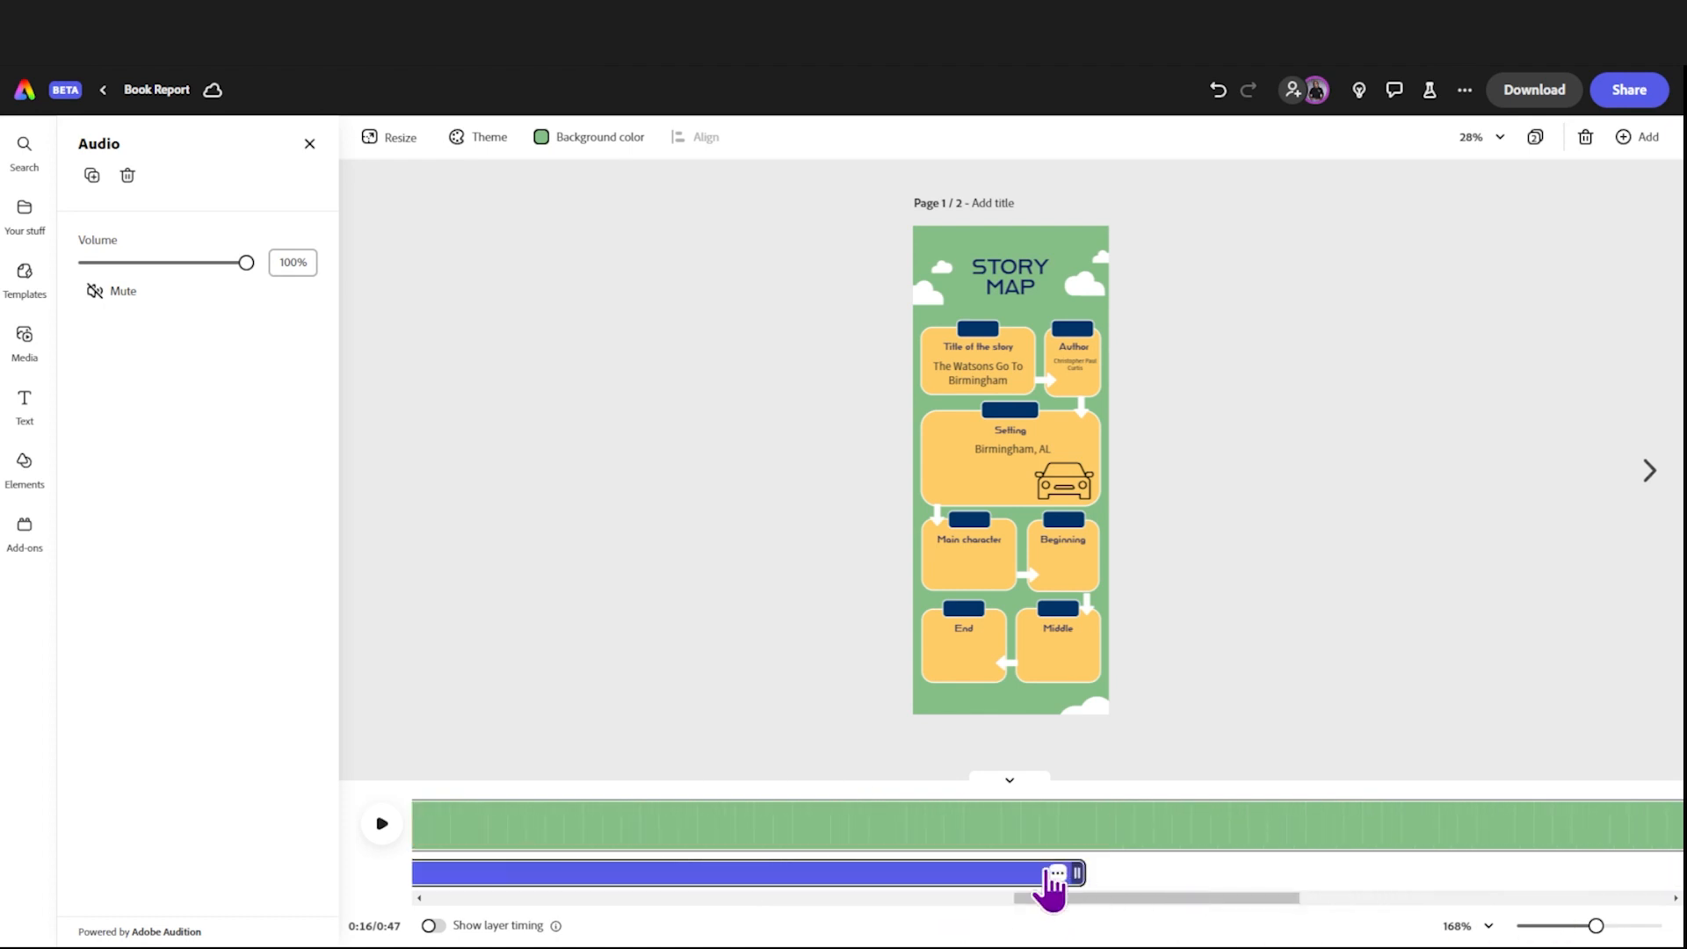
click(1059, 874)
click(1071, 873)
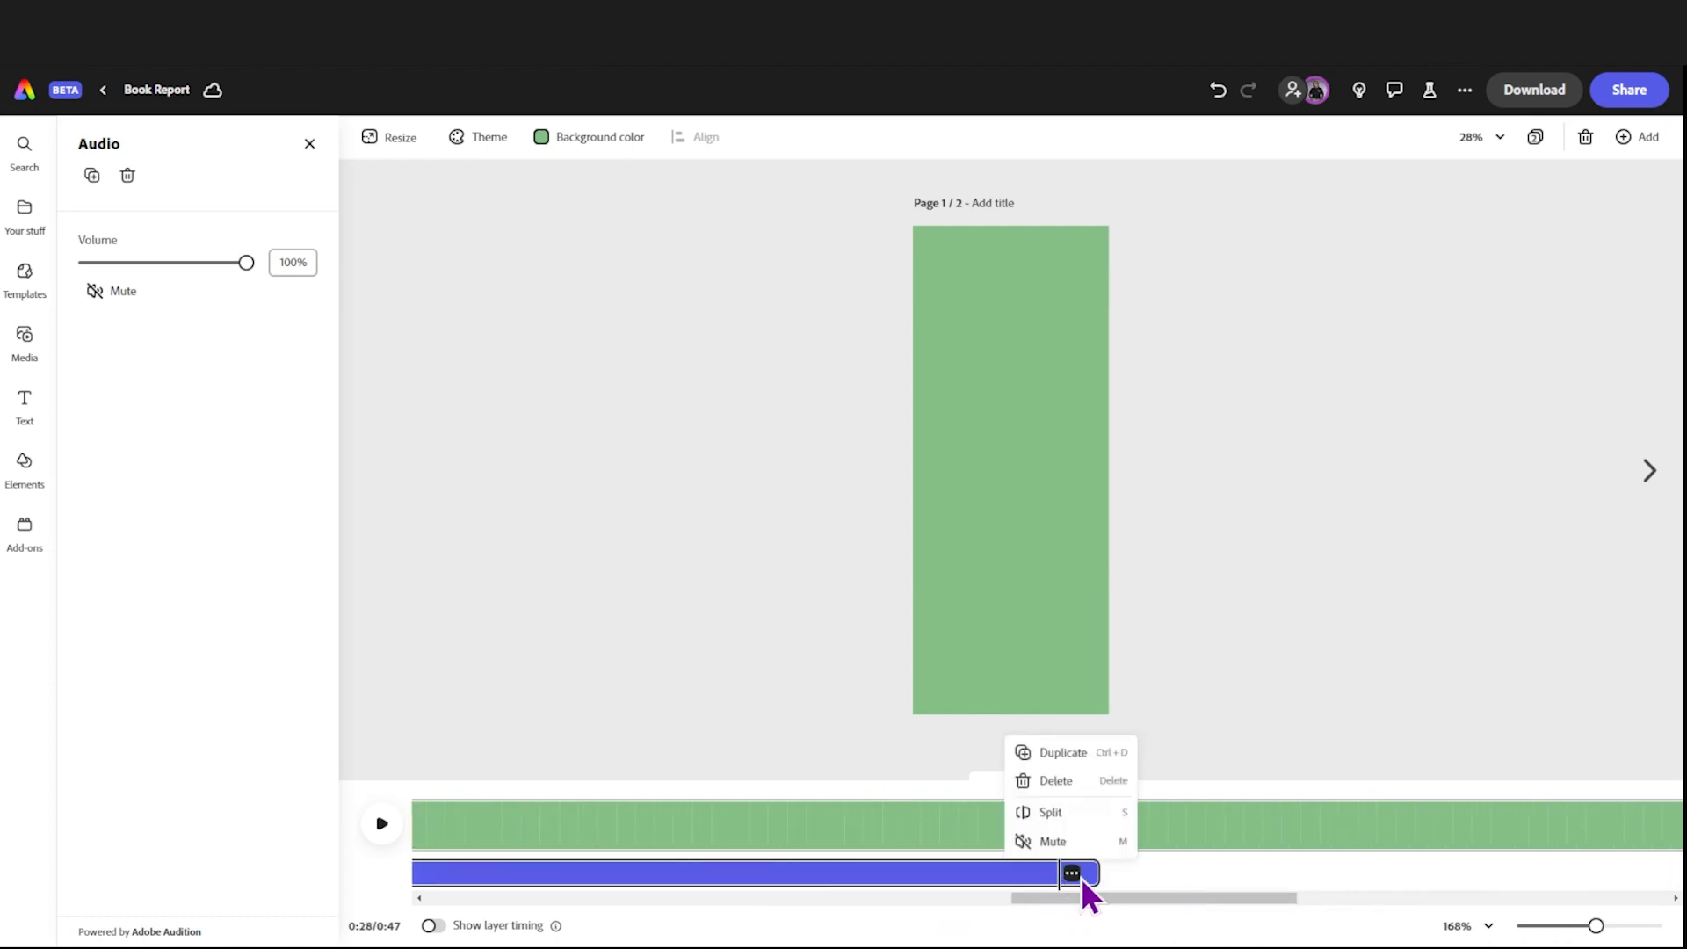
mouse_move(1077, 898)
mouse_down()
mouse_move(845, 914)
mouse_move(1131, 947)
mouse_move(1082, 923)
mouse_up()
drag(1040, 791, 786, 928)
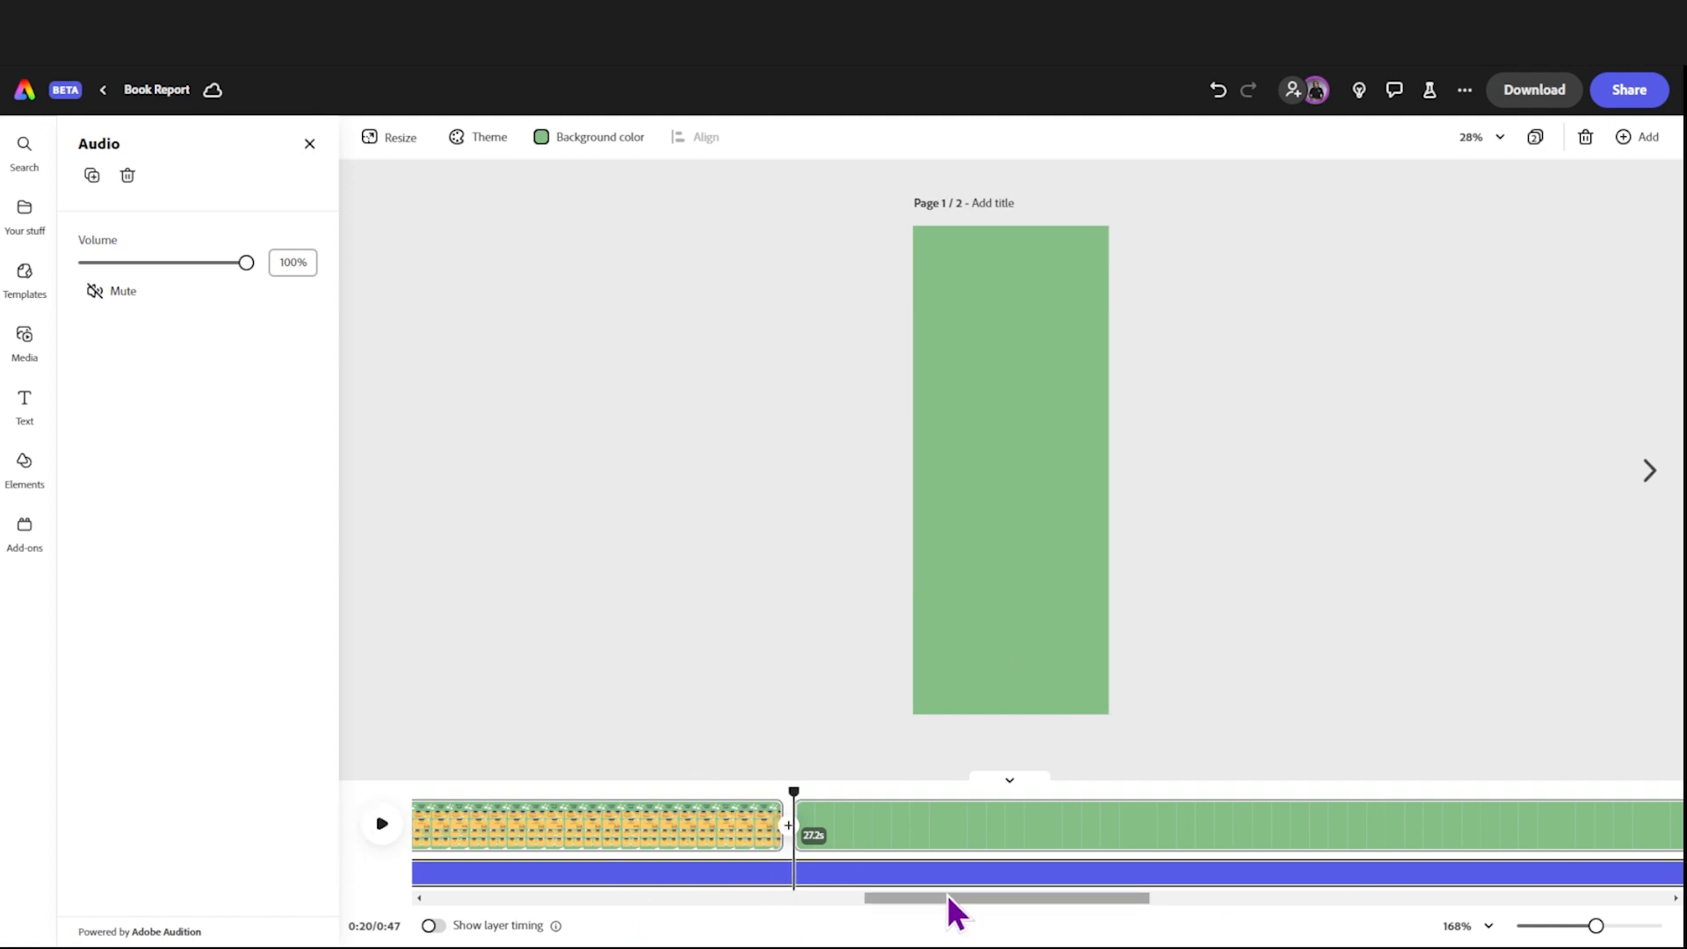
drag(1130, 900, 1261, 934)
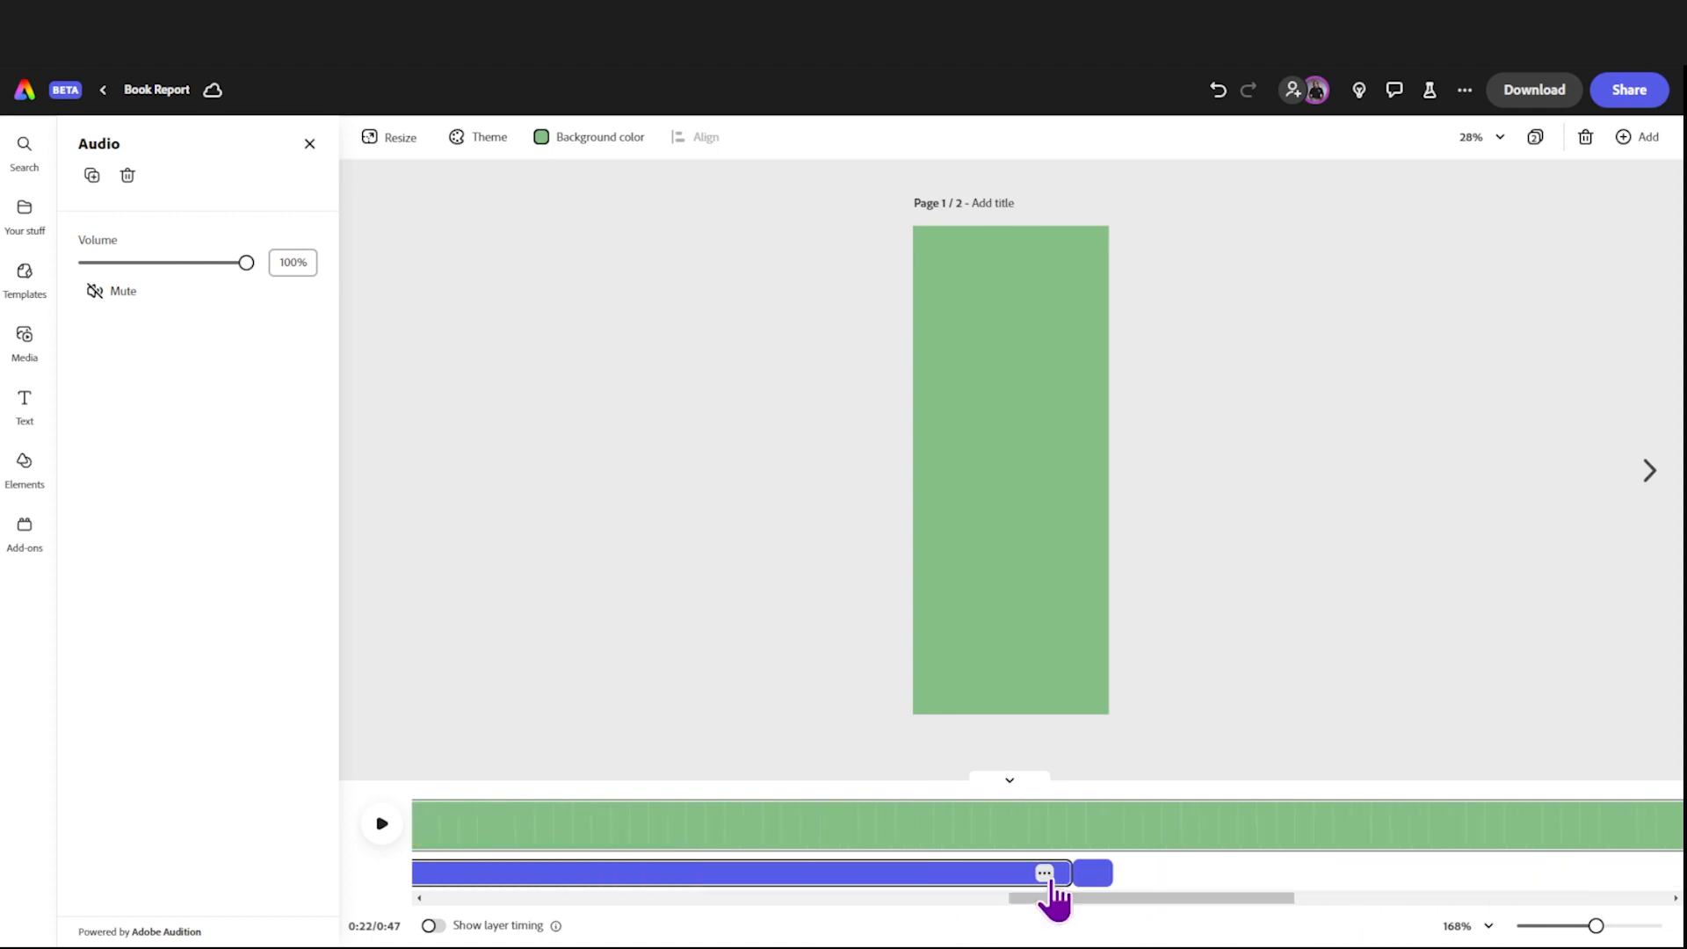
click(1044, 873)
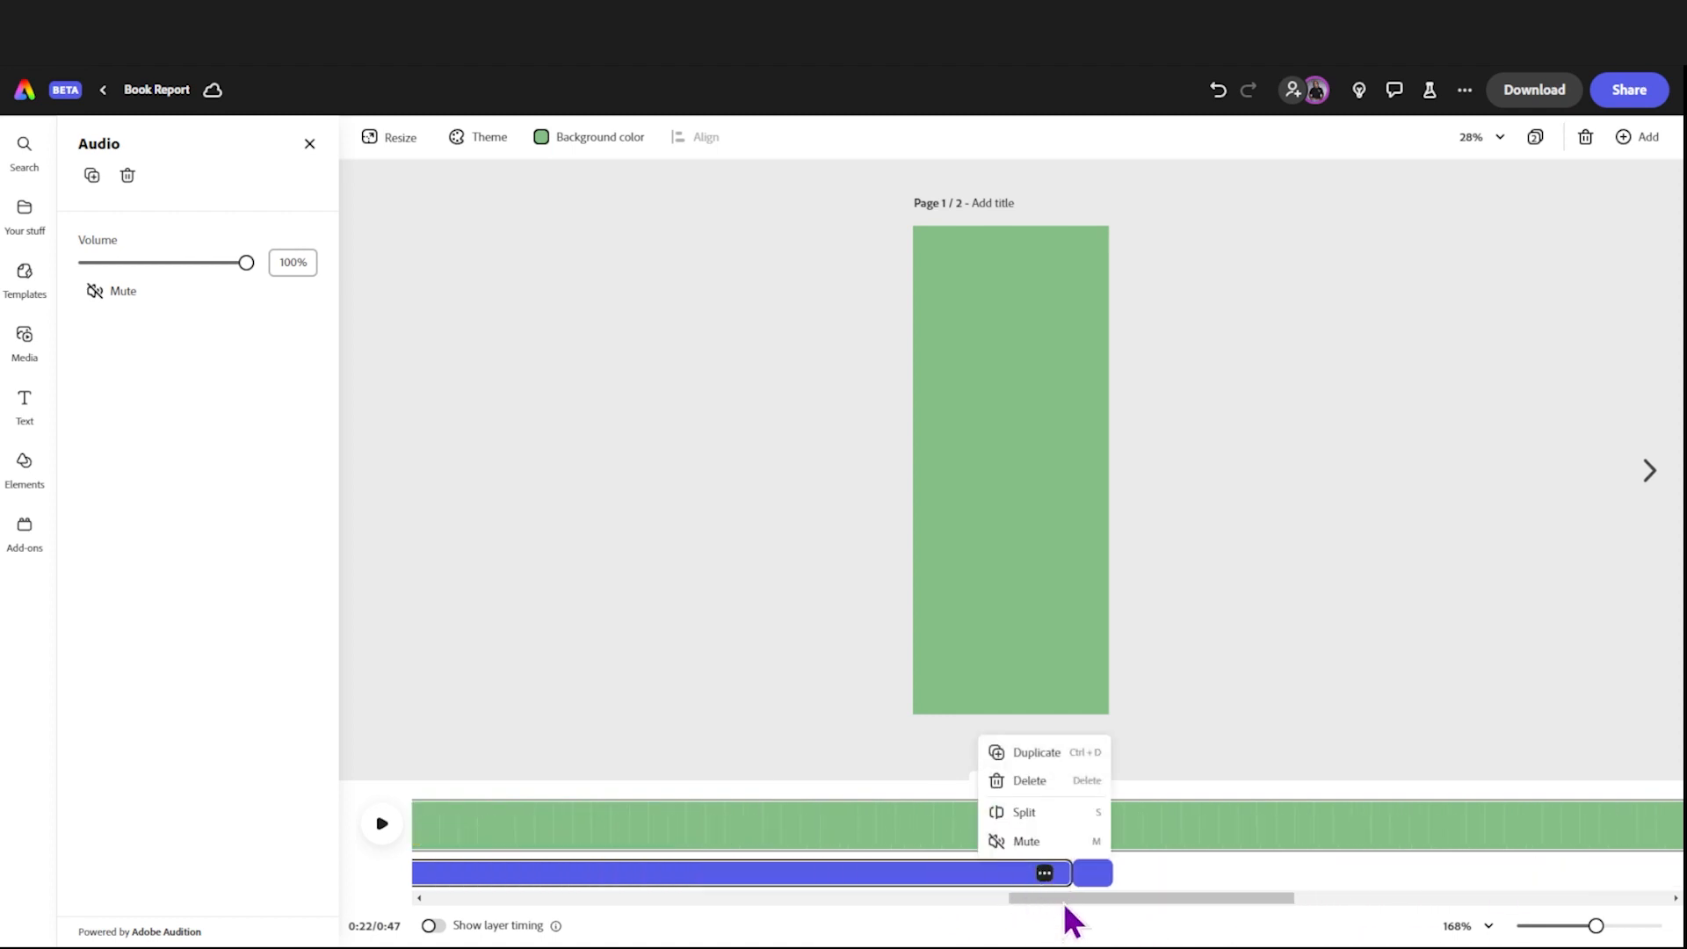
Step: Delete the blank green scene at the end of the timeline
click(788, 839)
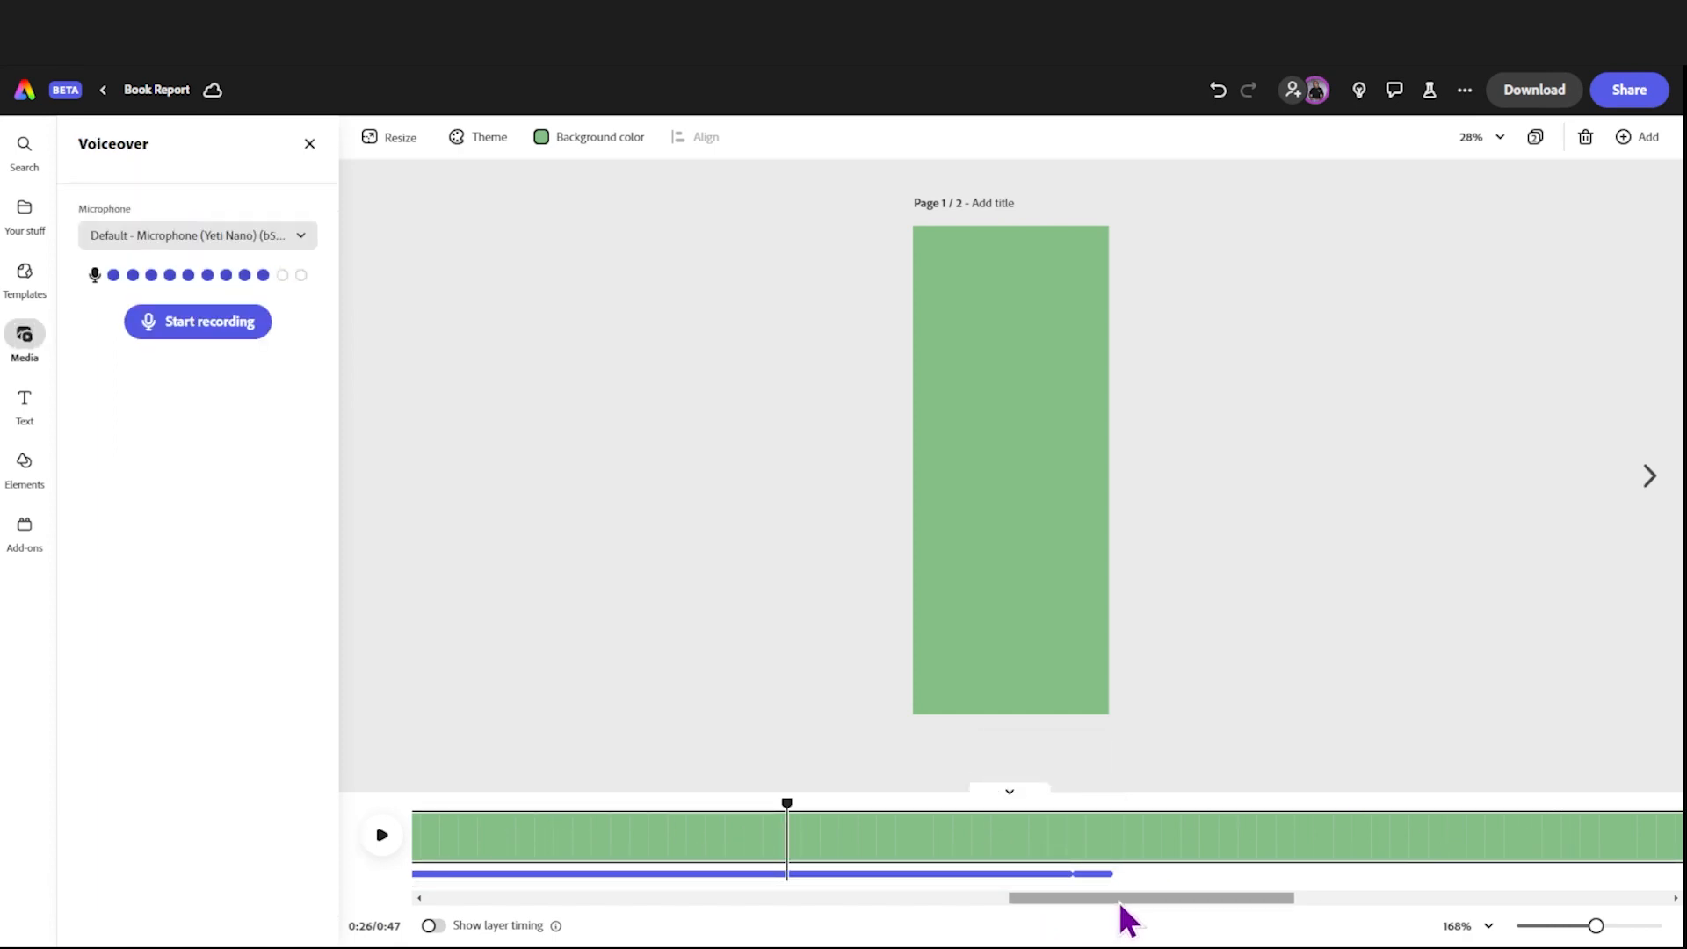
drag(1119, 899, 1581, 913)
click(1544, 826)
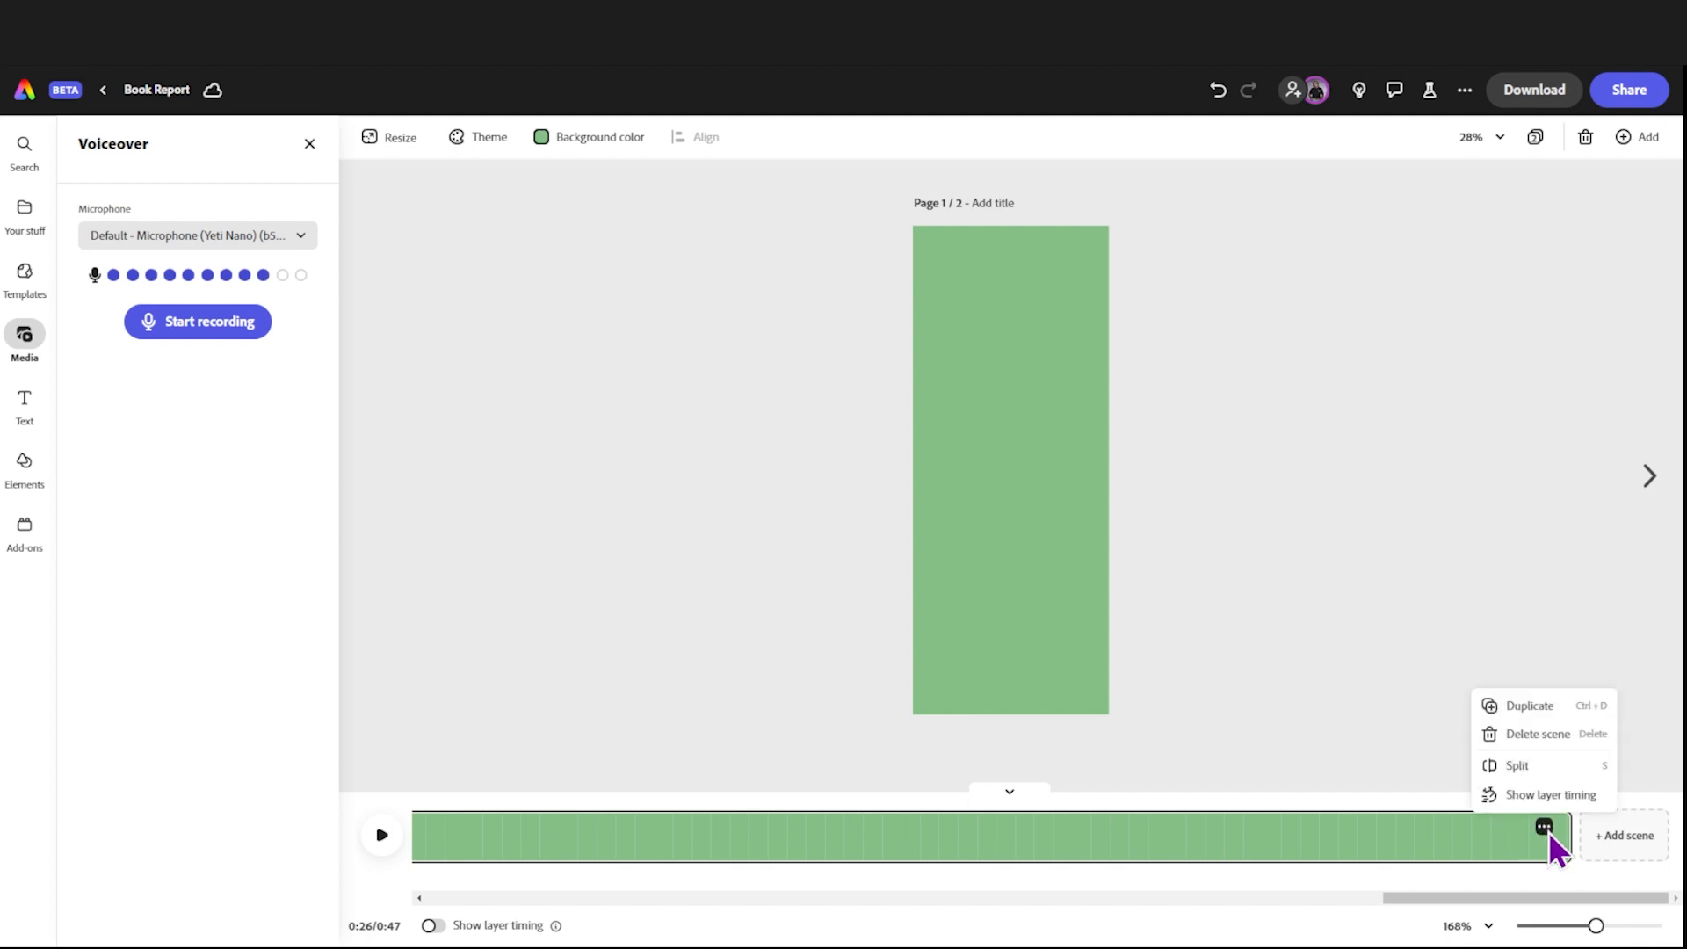
click(1548, 738)
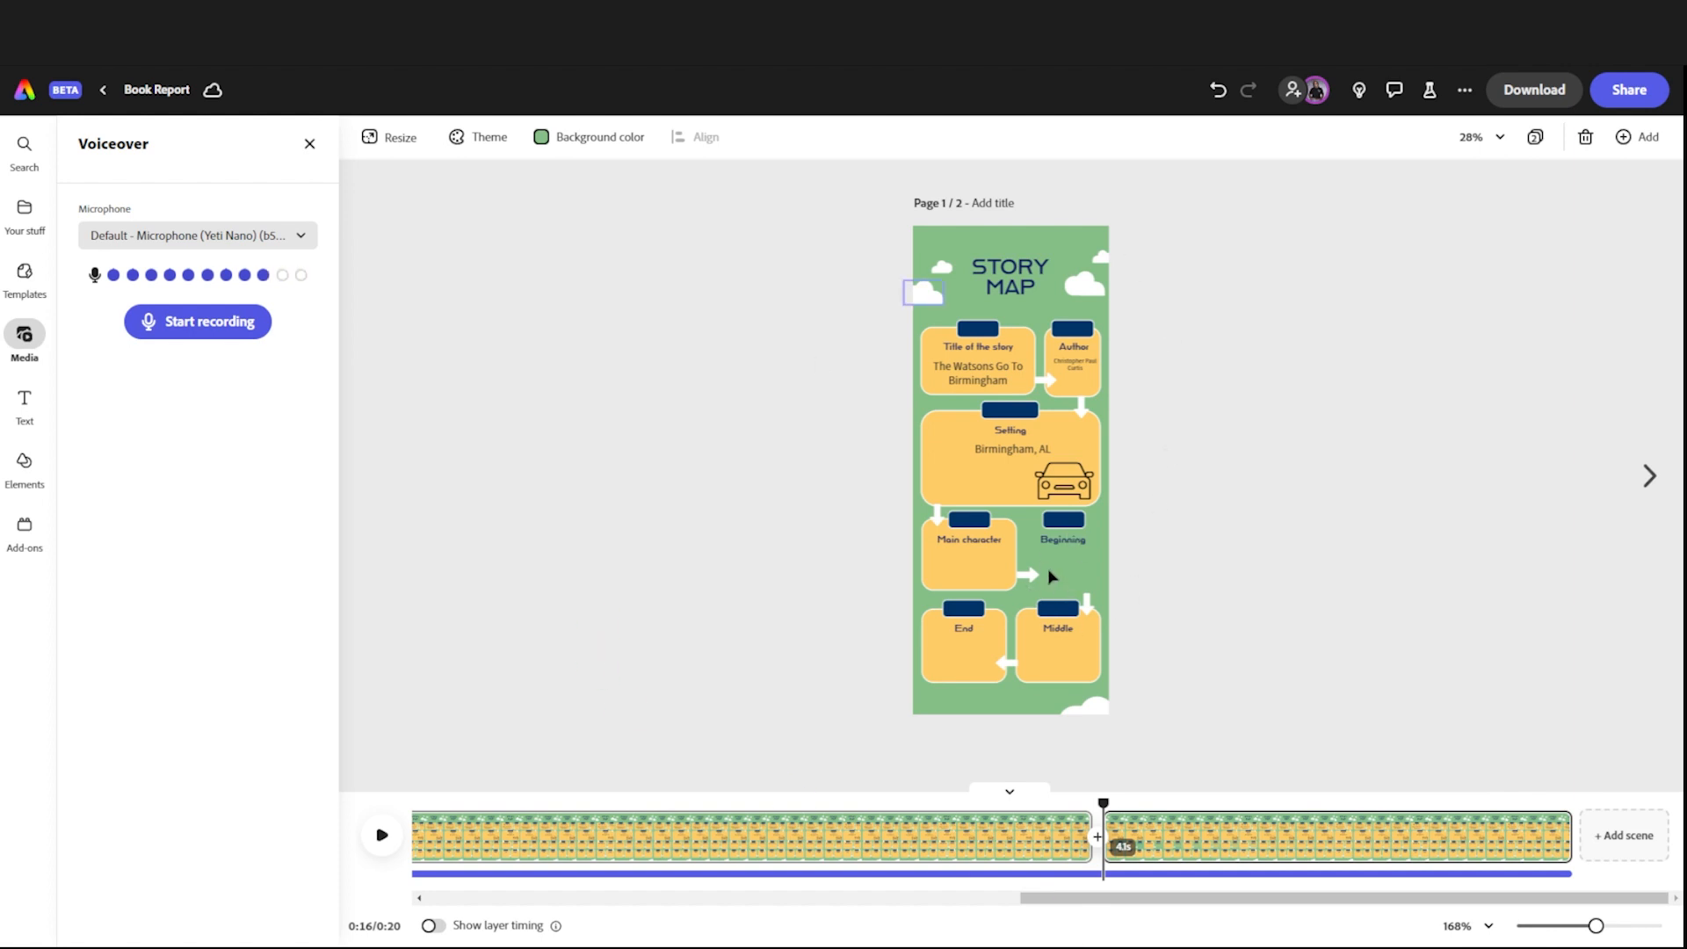
Step: Duplicate the last 4.1-second story map scene
click(1287, 850)
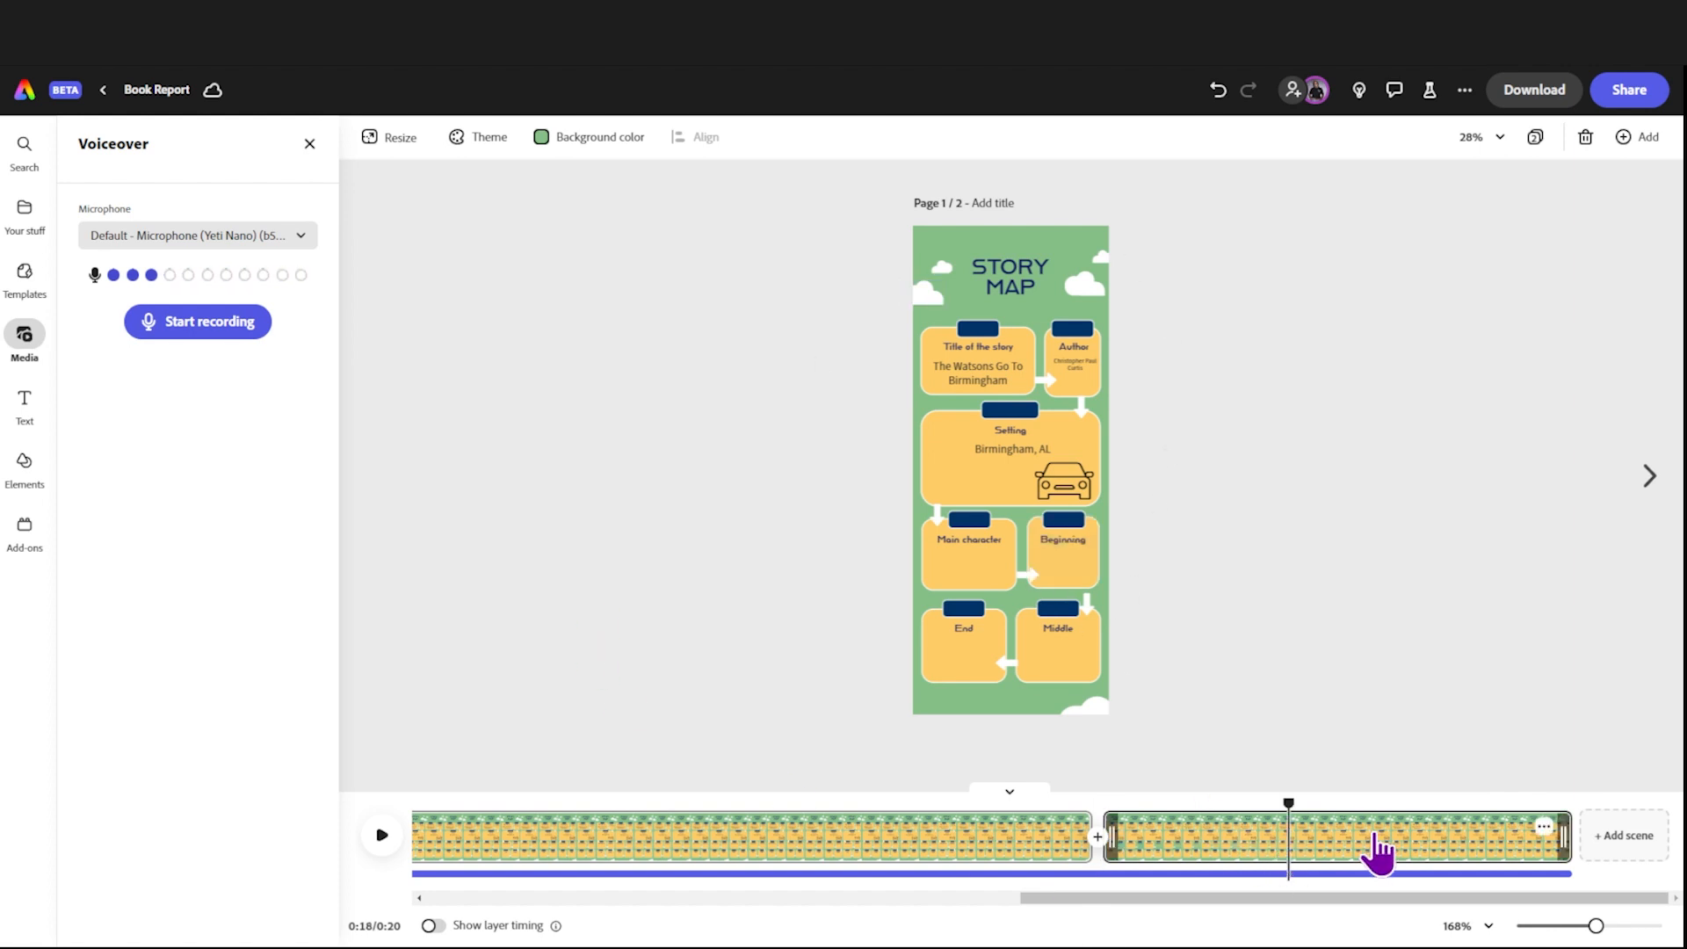
click(1544, 827)
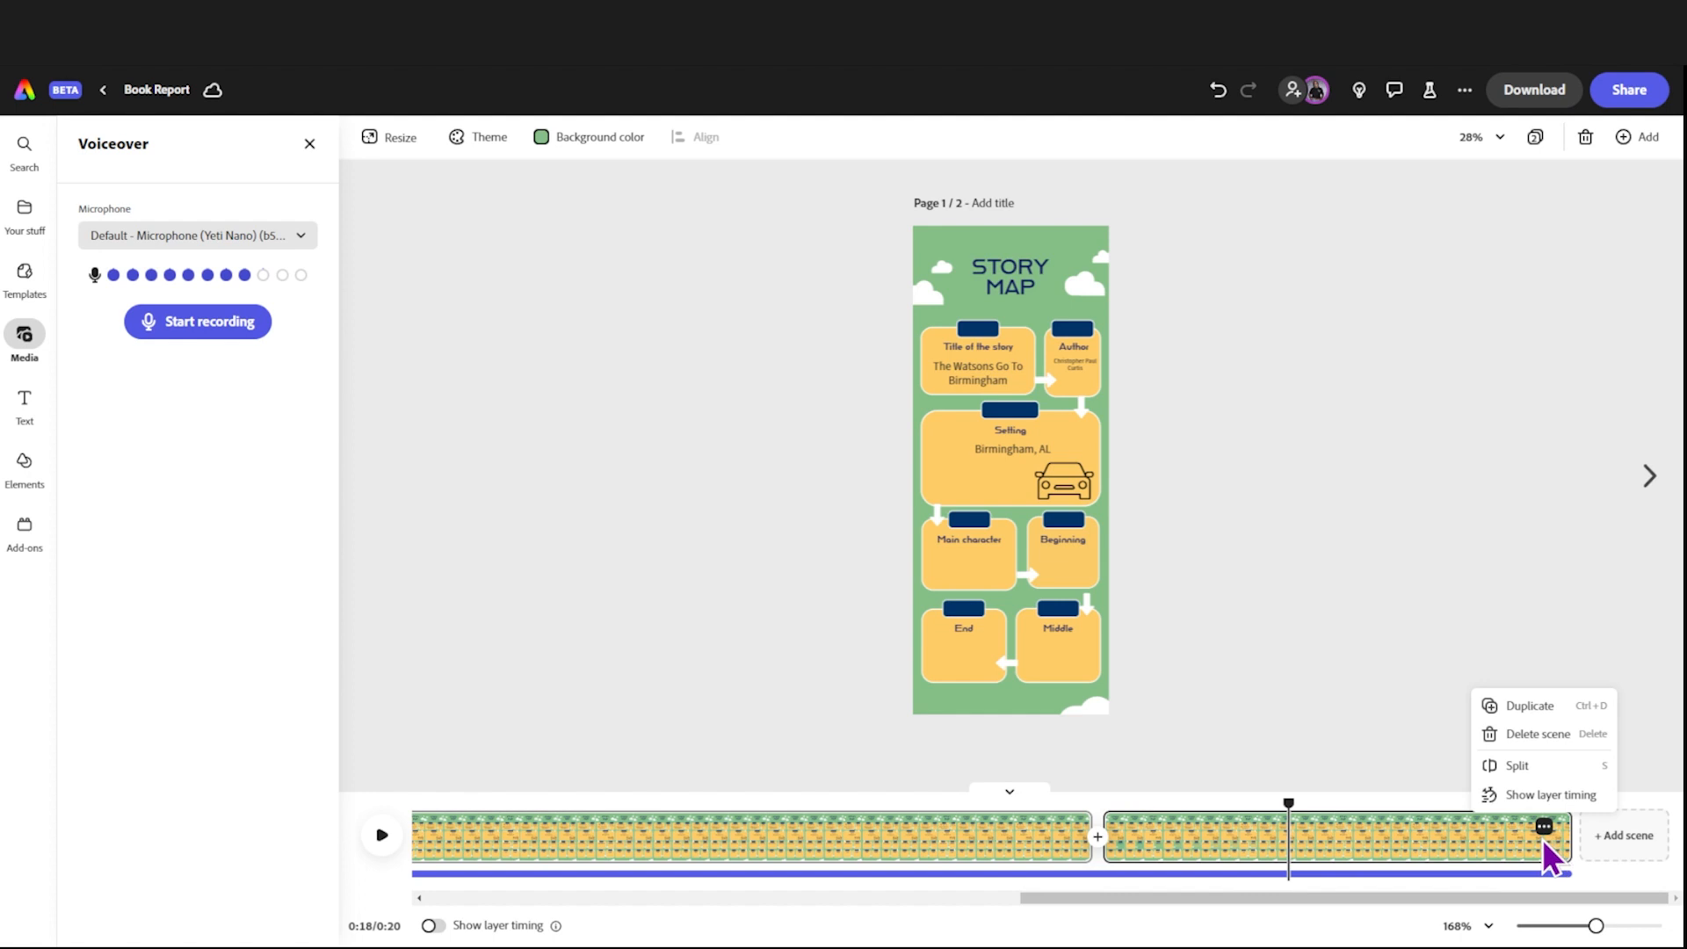
click(1532, 708)
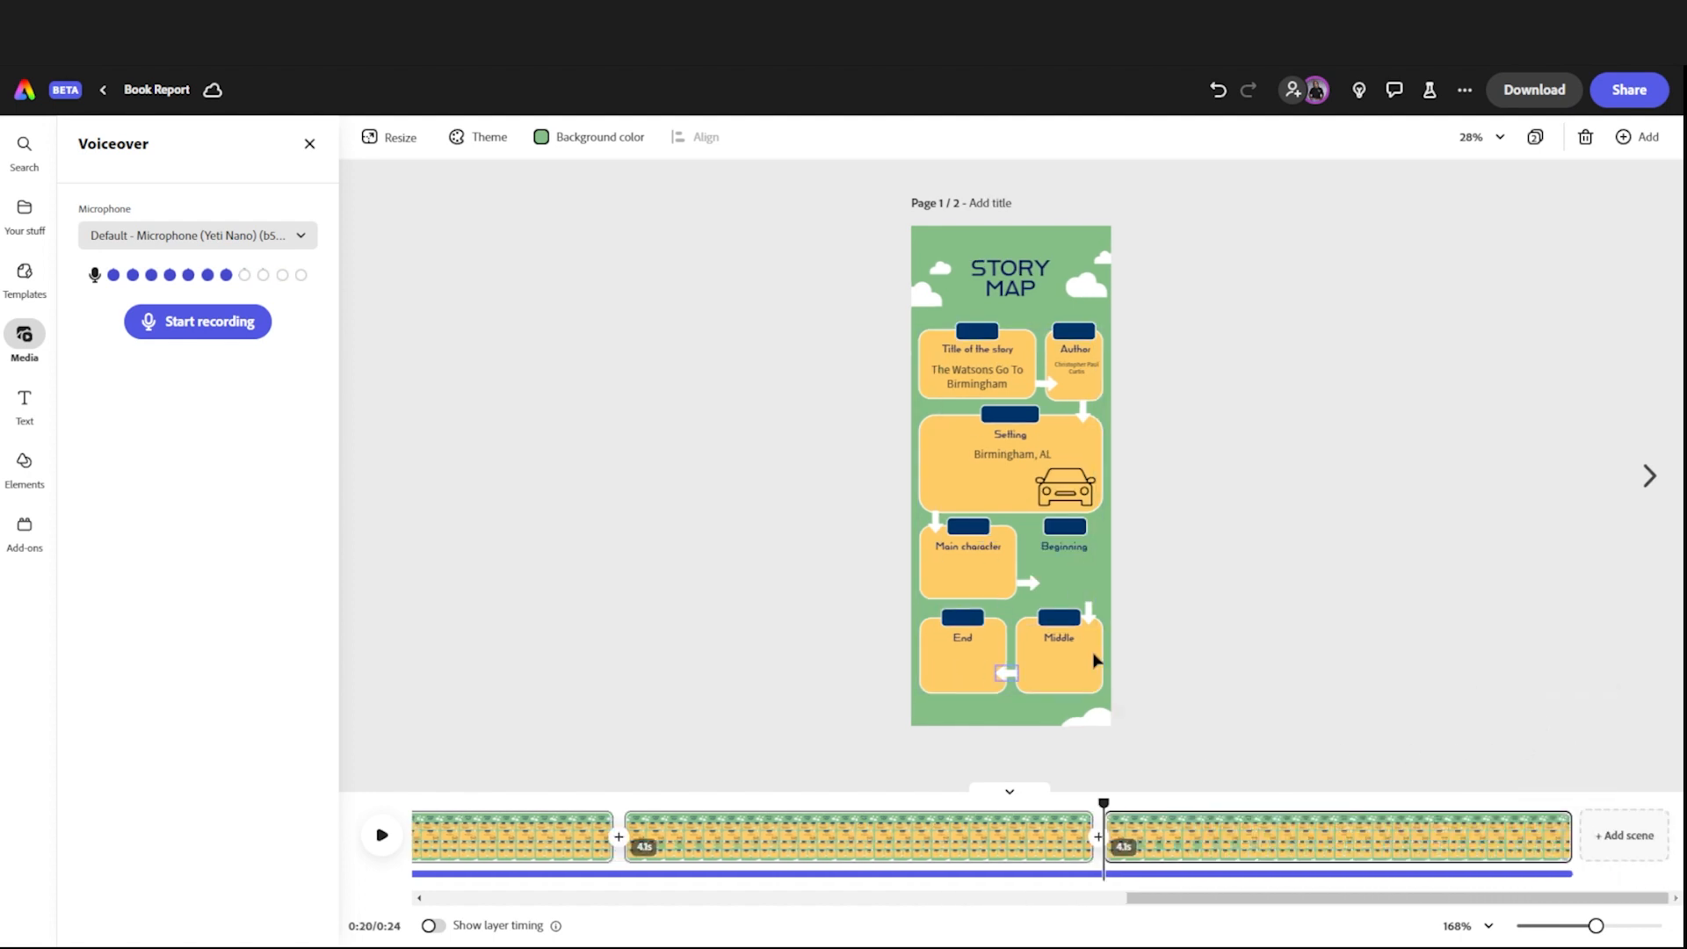
Step: Give the Middle box's yellow rectangle in the last scene a Slide in animation lasting 2.17 s, moving leftward
click(1074, 670)
click(1053, 660)
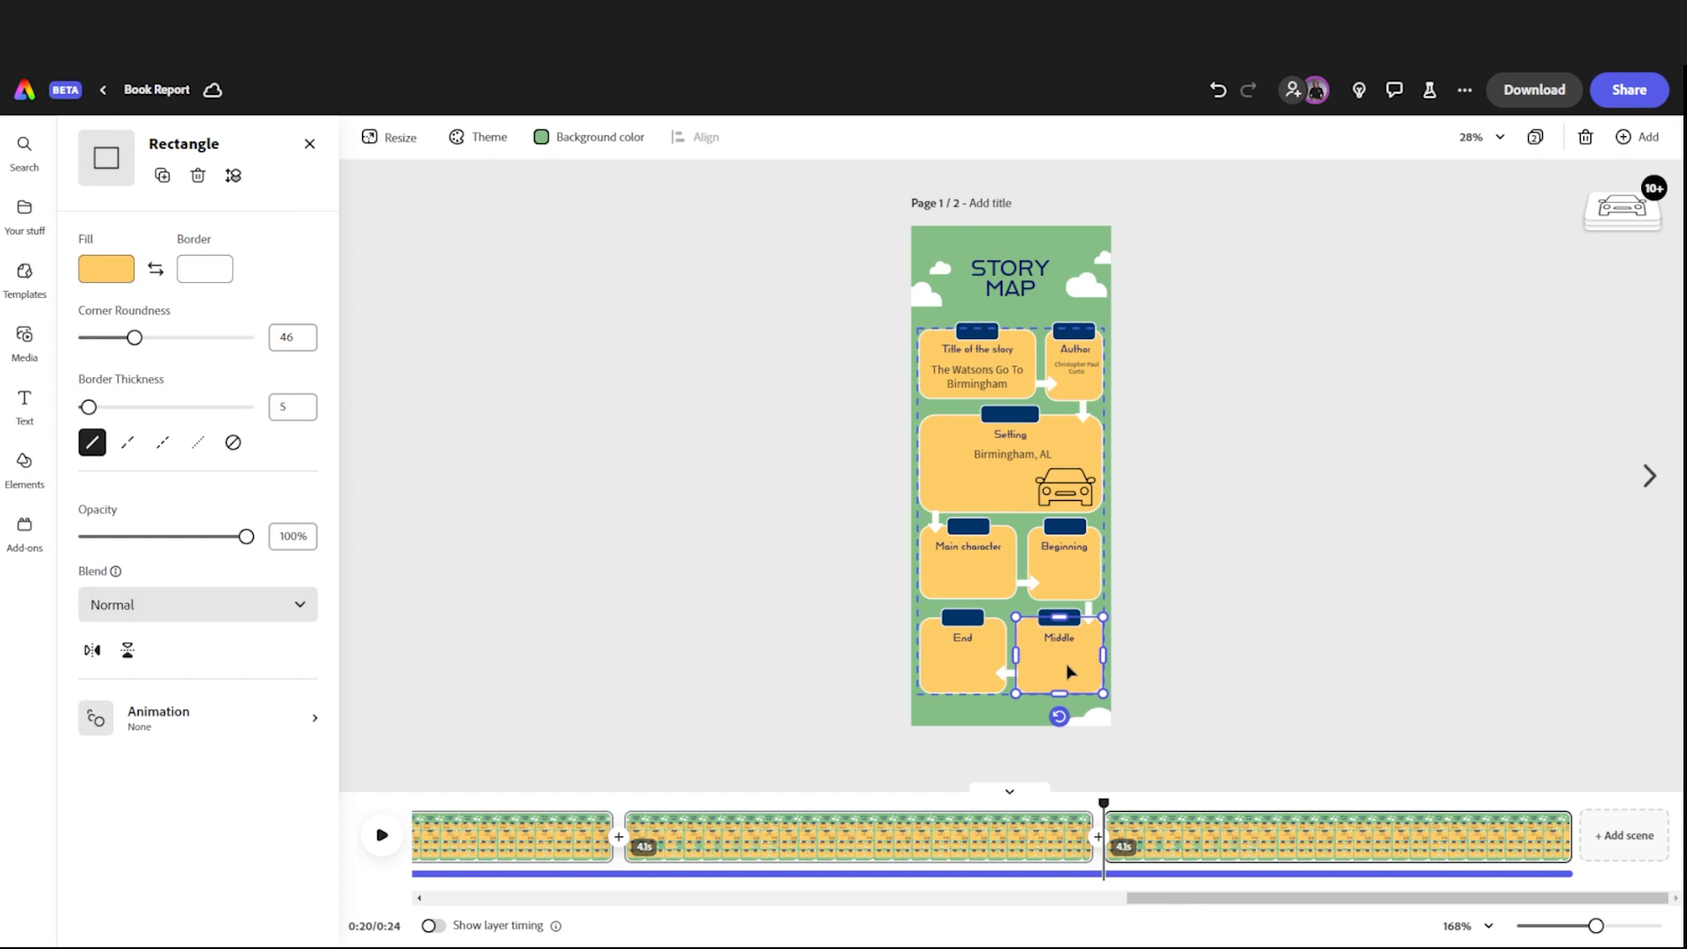
click(176, 725)
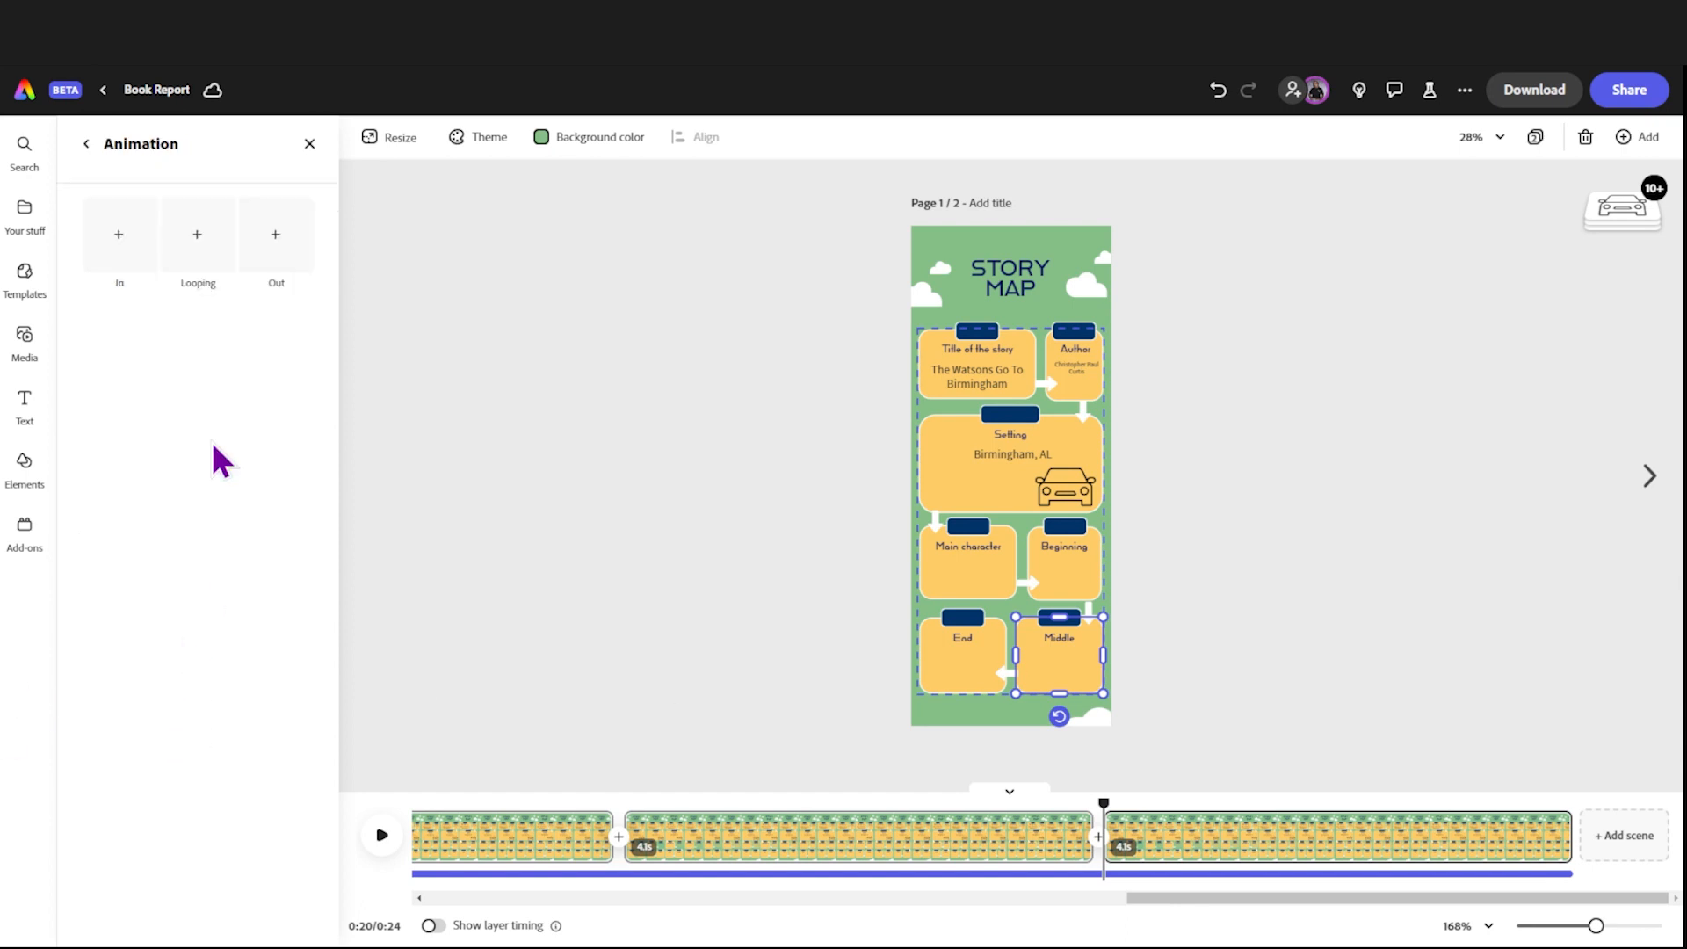
click(120, 235)
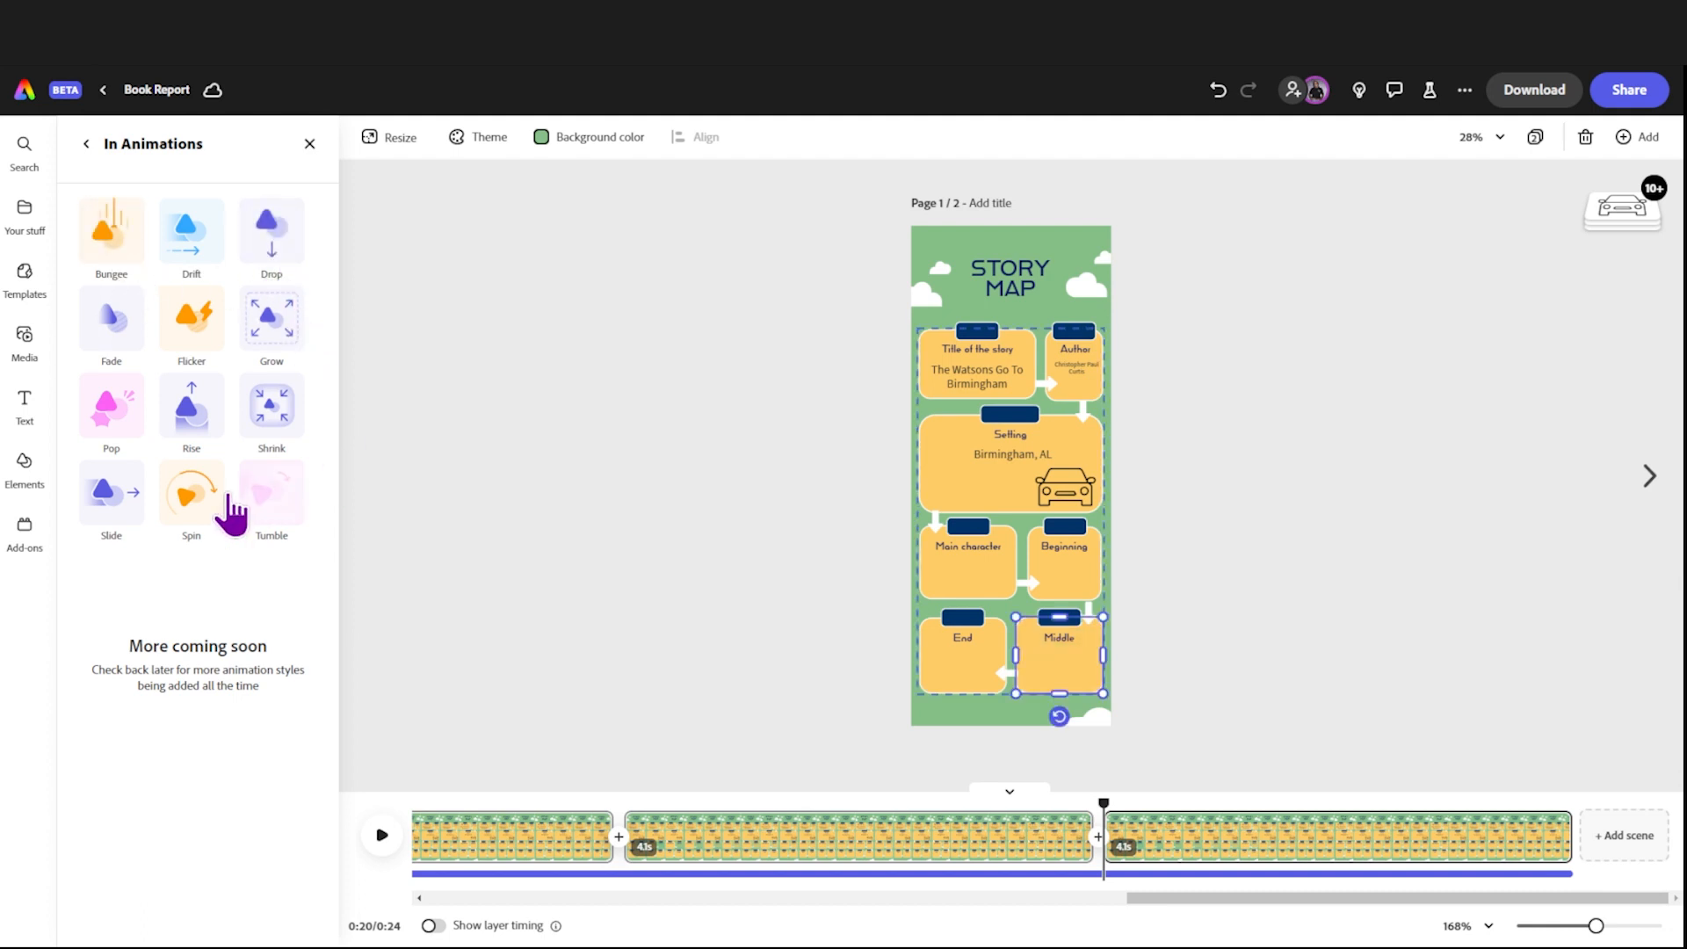
click(103, 500)
drag(111, 337, 192, 338)
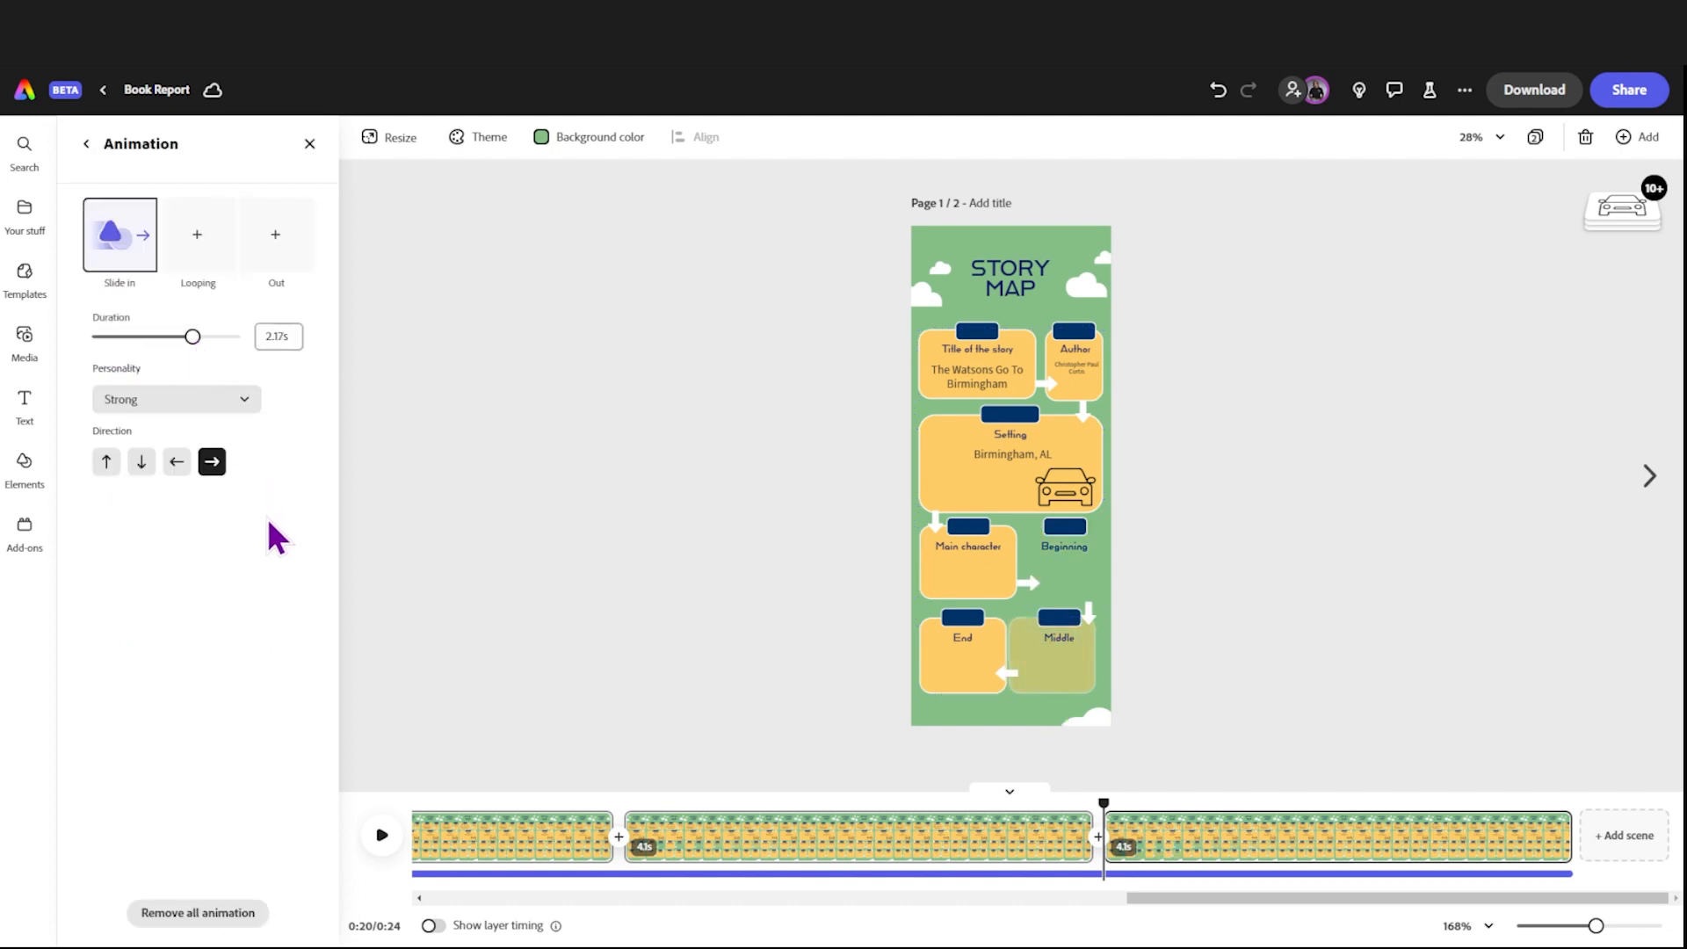
click(177, 464)
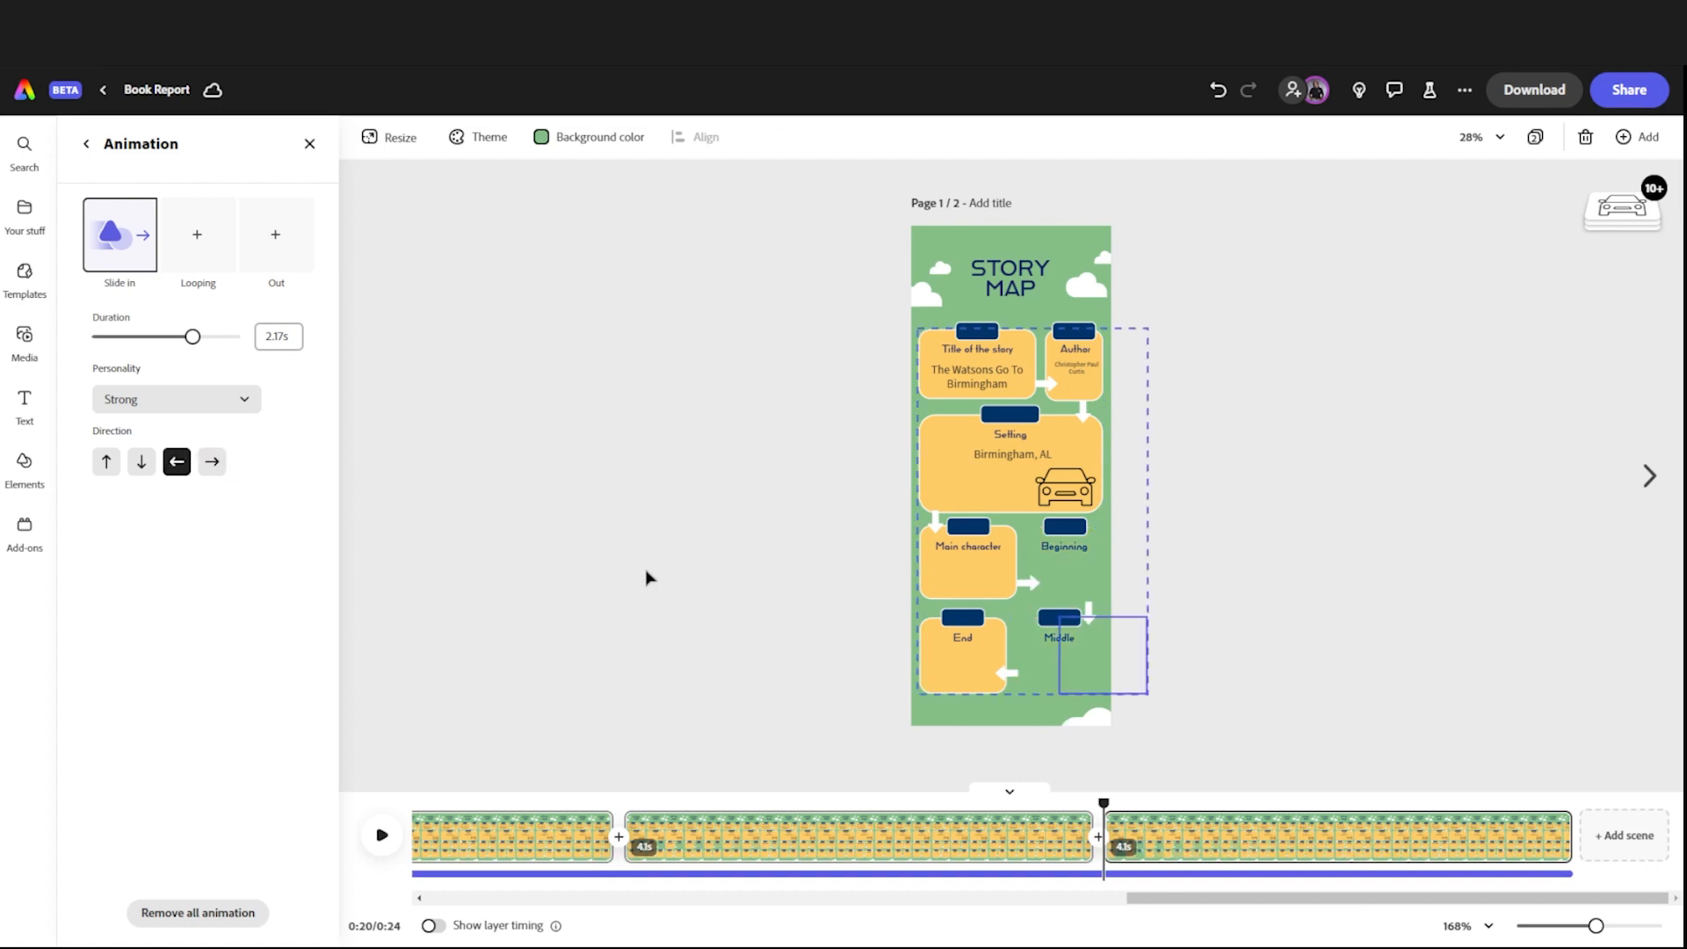
Step: Record a voiceover of about 2.3 seconds from the start of the last scene and play the scene back
click(35, 327)
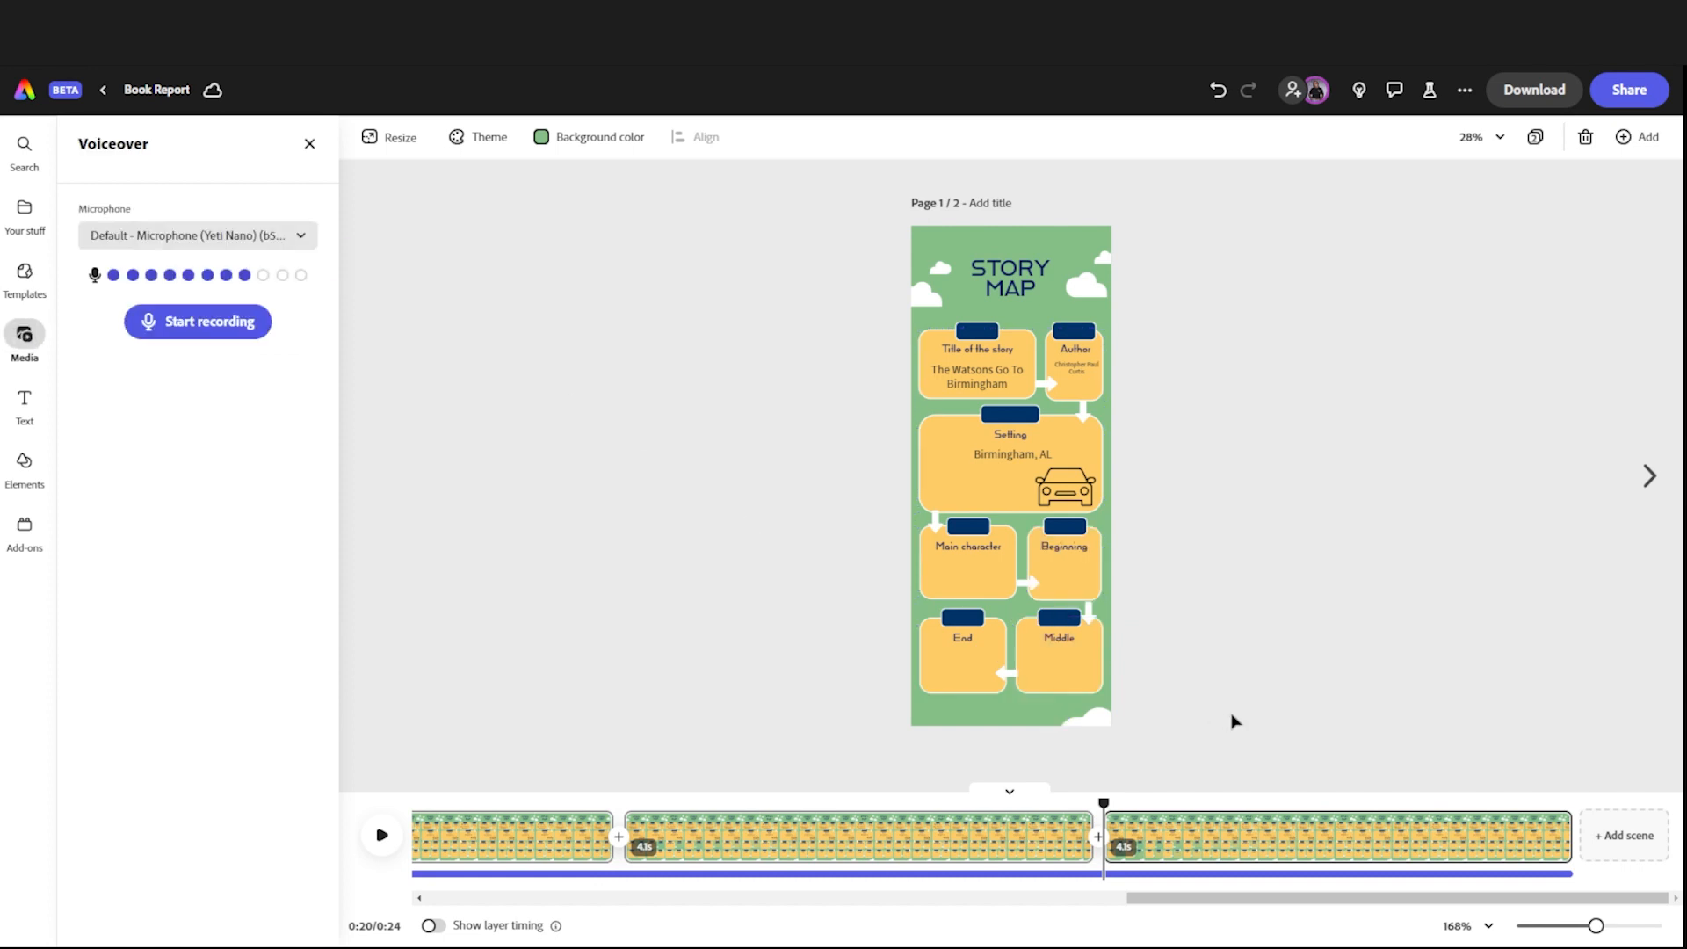
click(1071, 669)
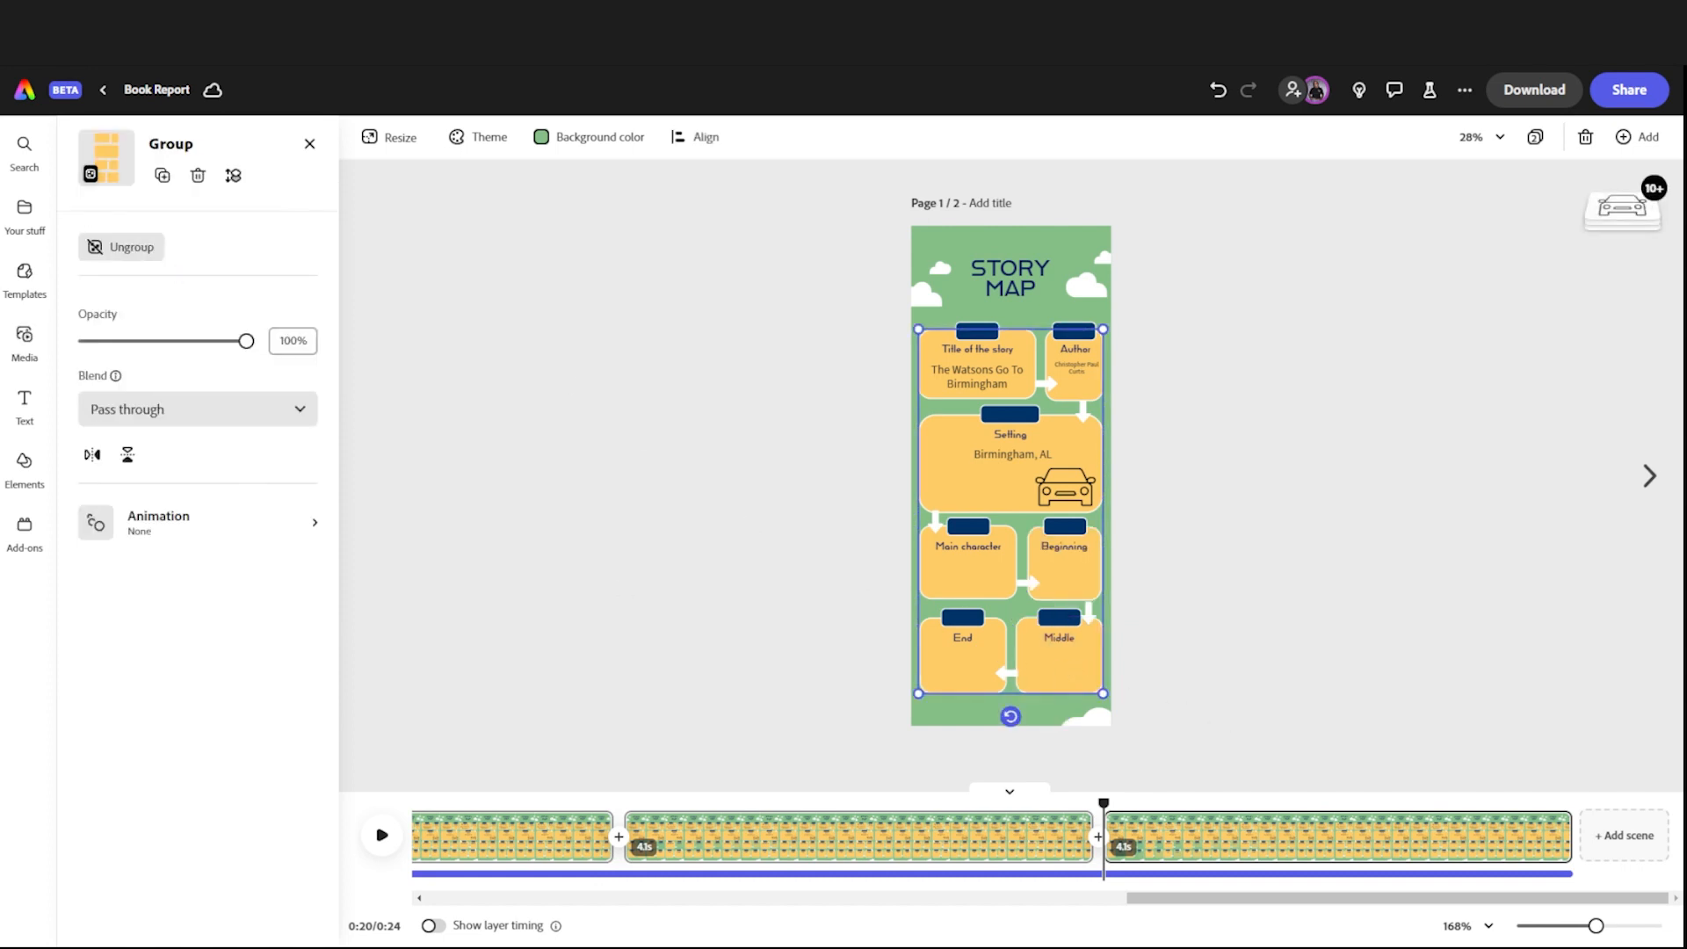
click(25, 335)
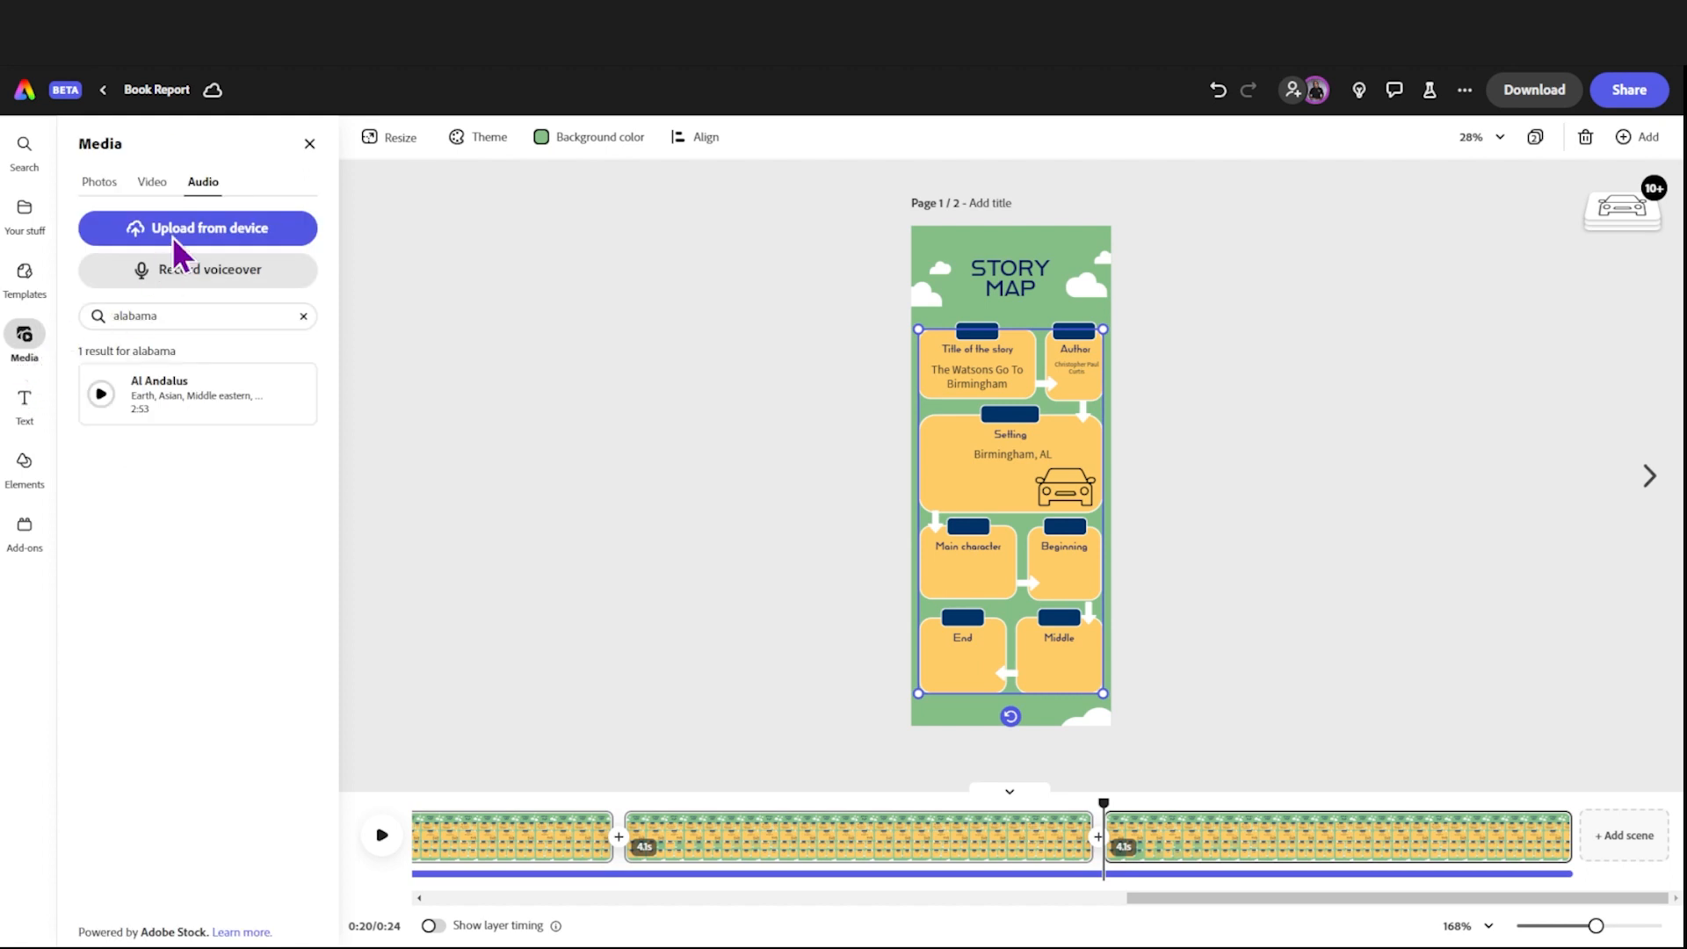
click(227, 292)
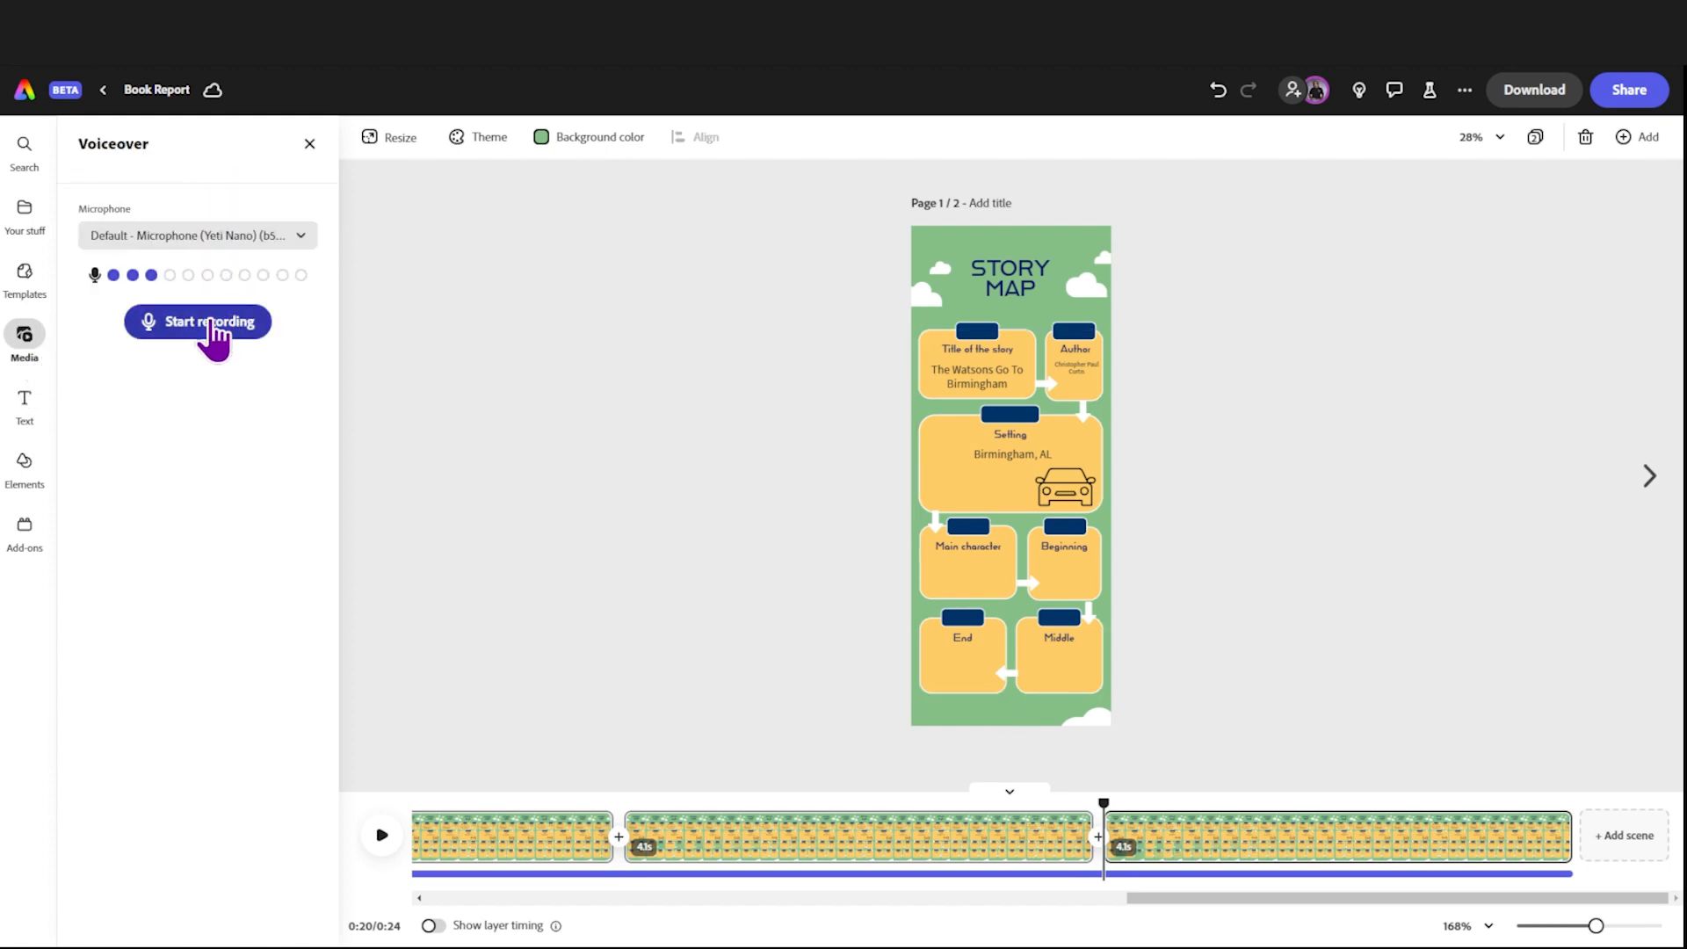
click(213, 331)
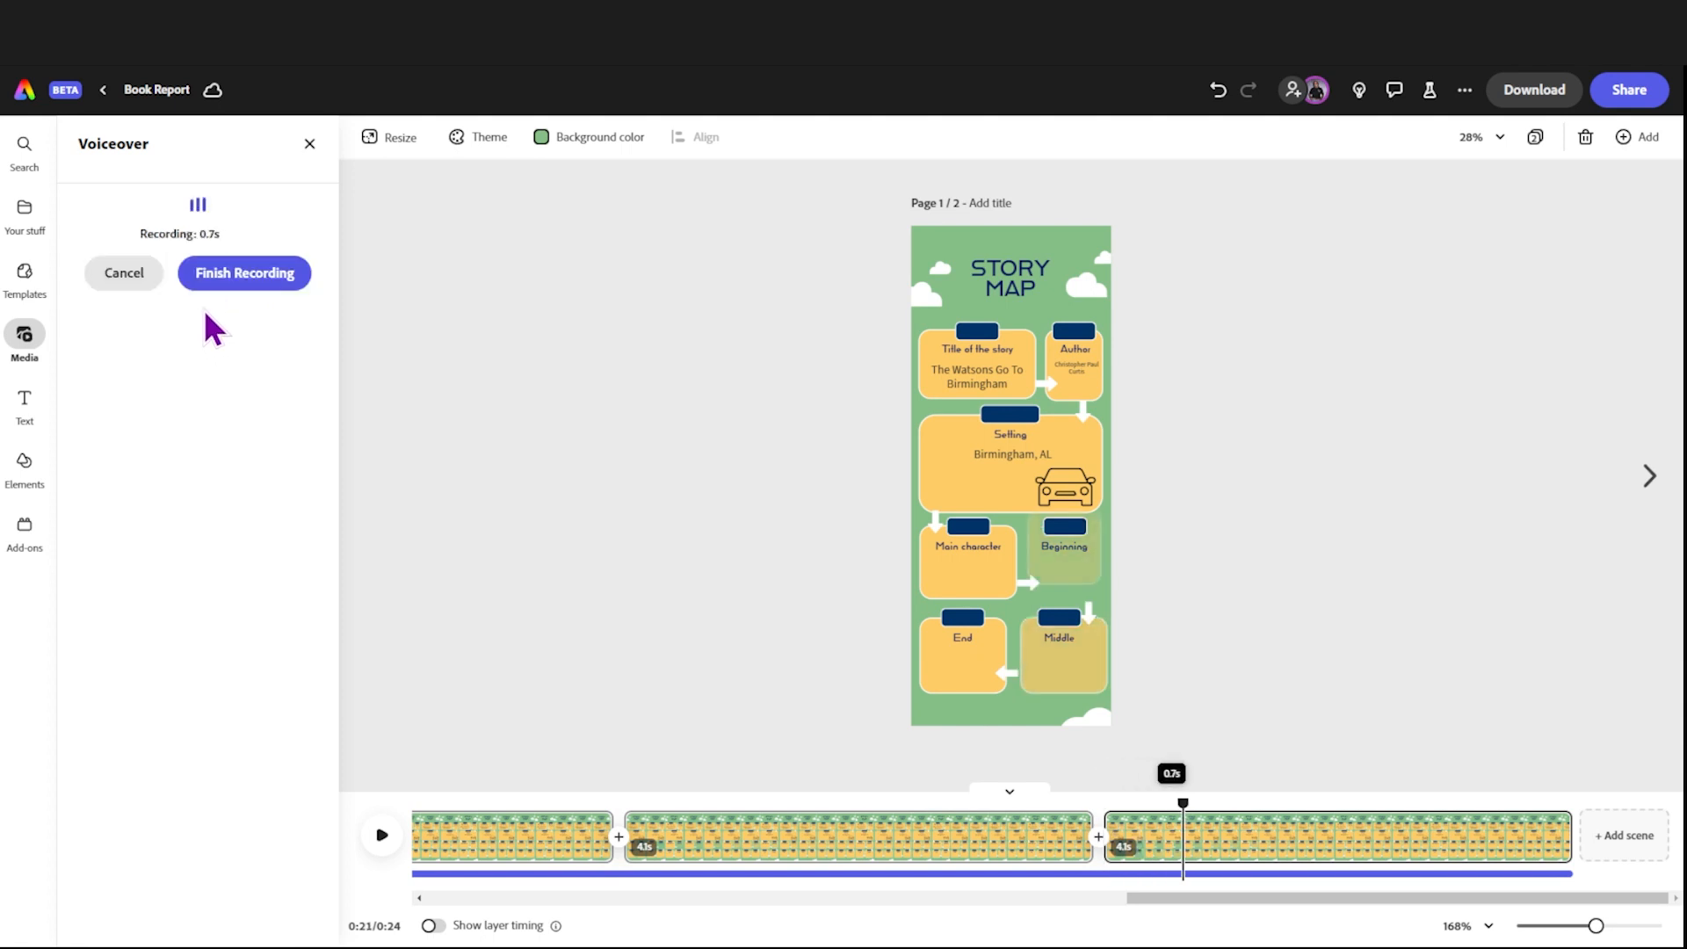
click(206, 281)
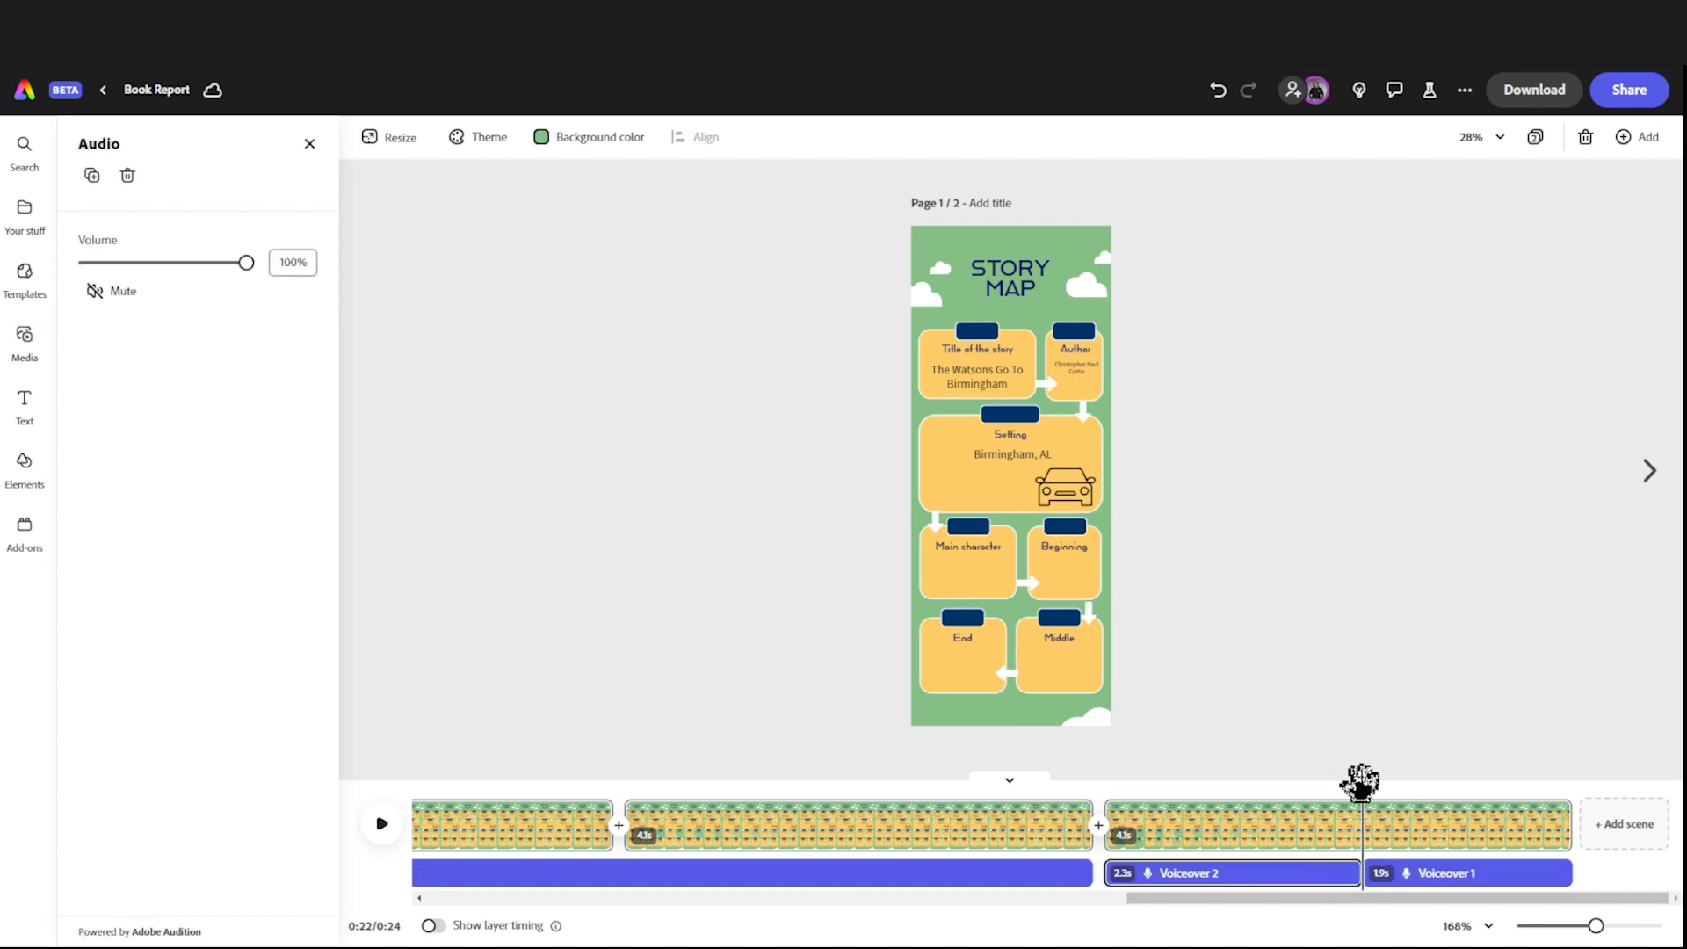
drag(1353, 784, 1107, 782)
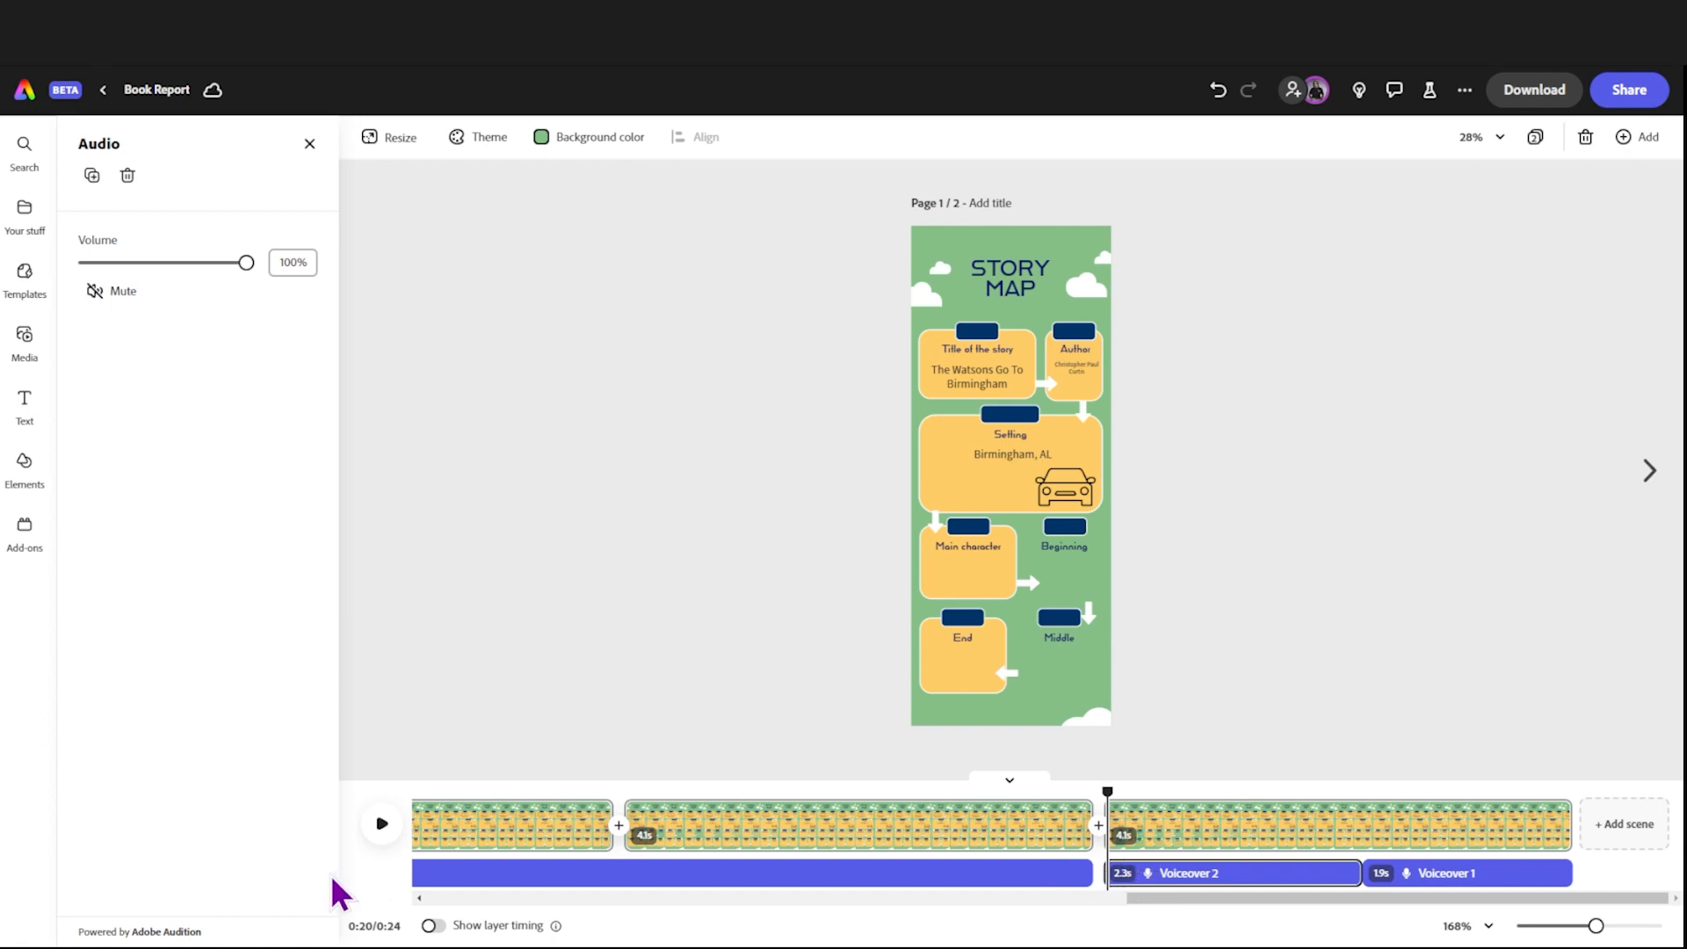
click(384, 826)
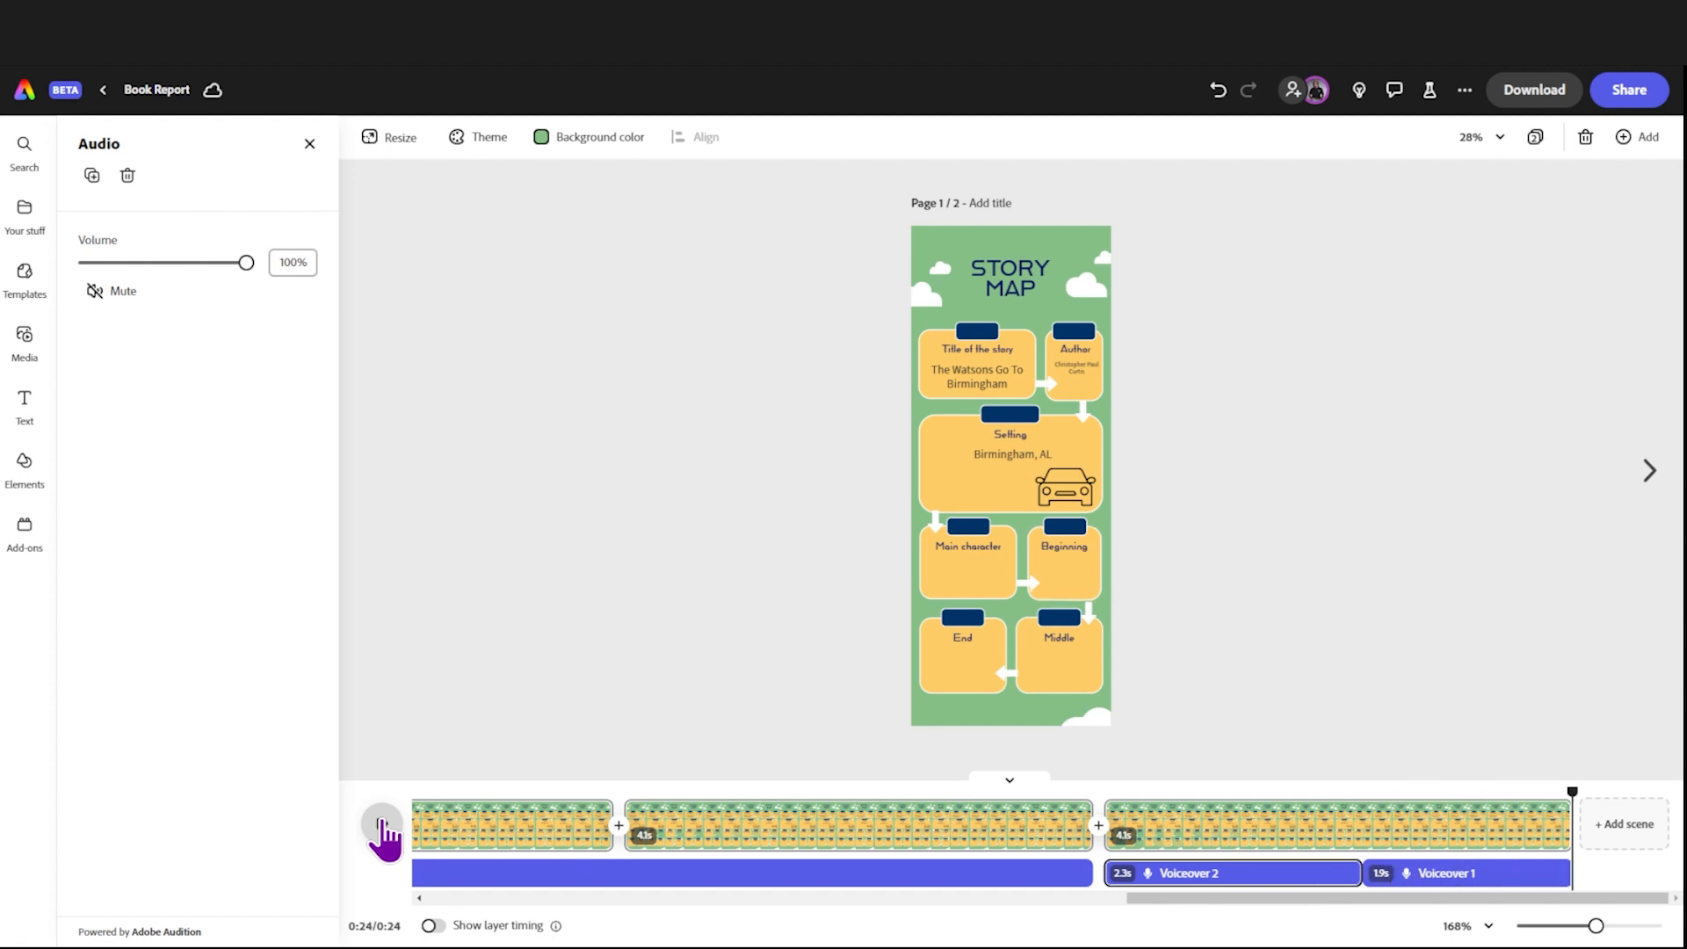
Step: Delete the leftover 1.9-second Voiceover 1 piece after Voiceover 2, and play the last scene from its start
click(1459, 878)
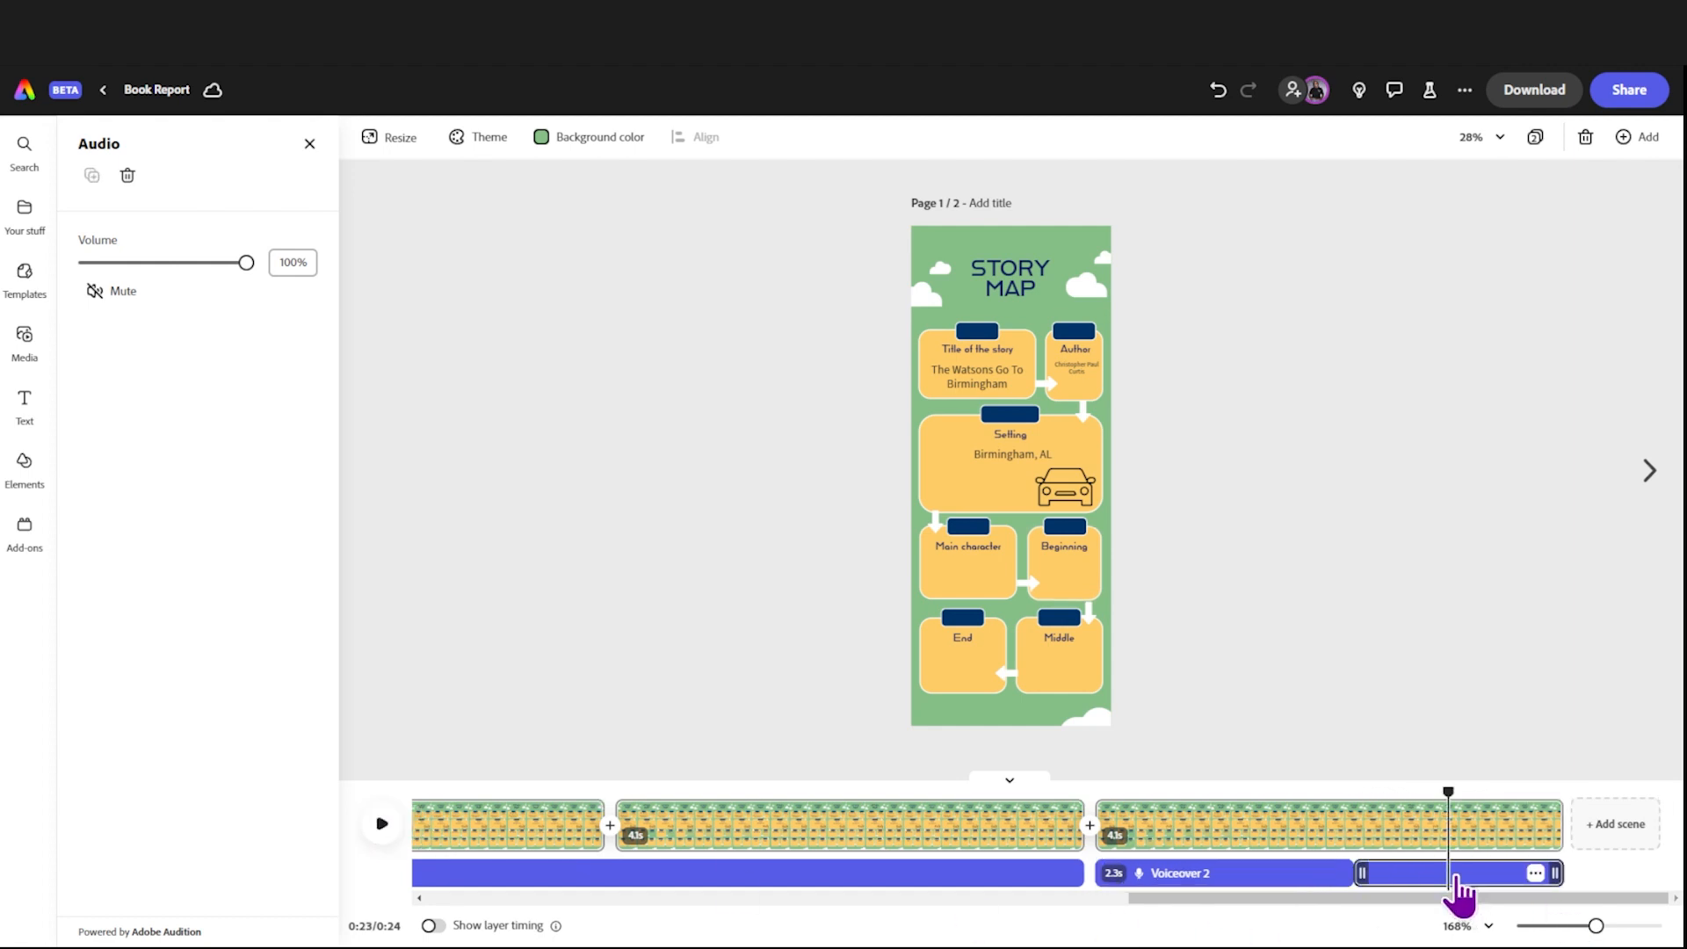
click(1535, 873)
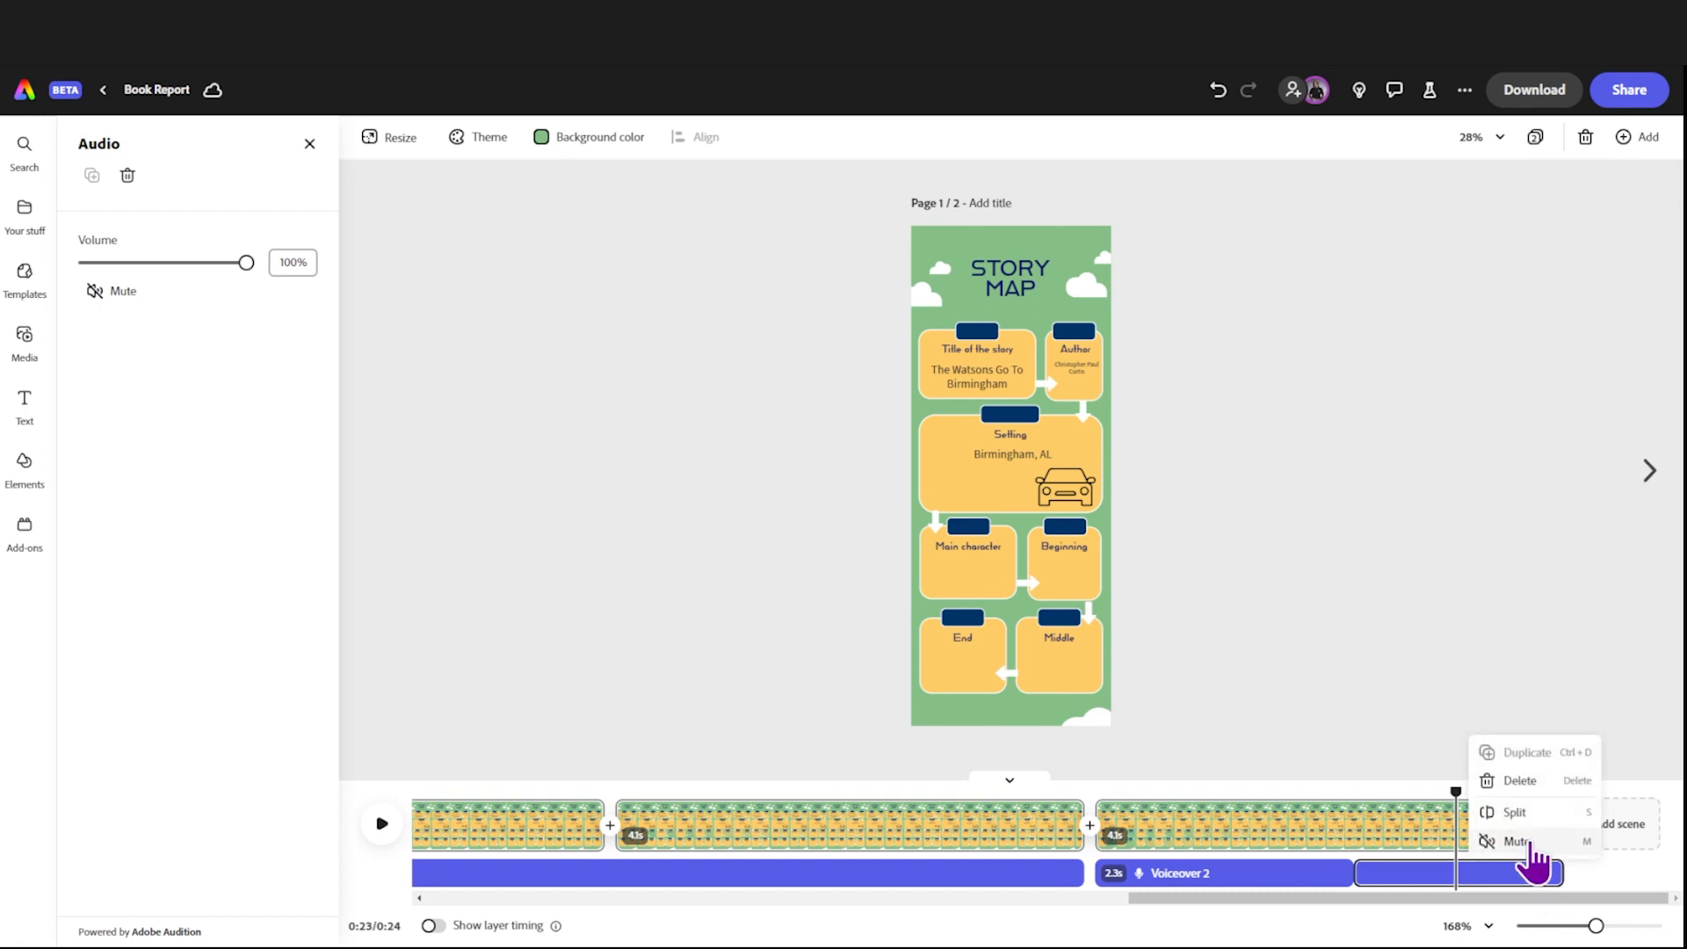
click(1536, 809)
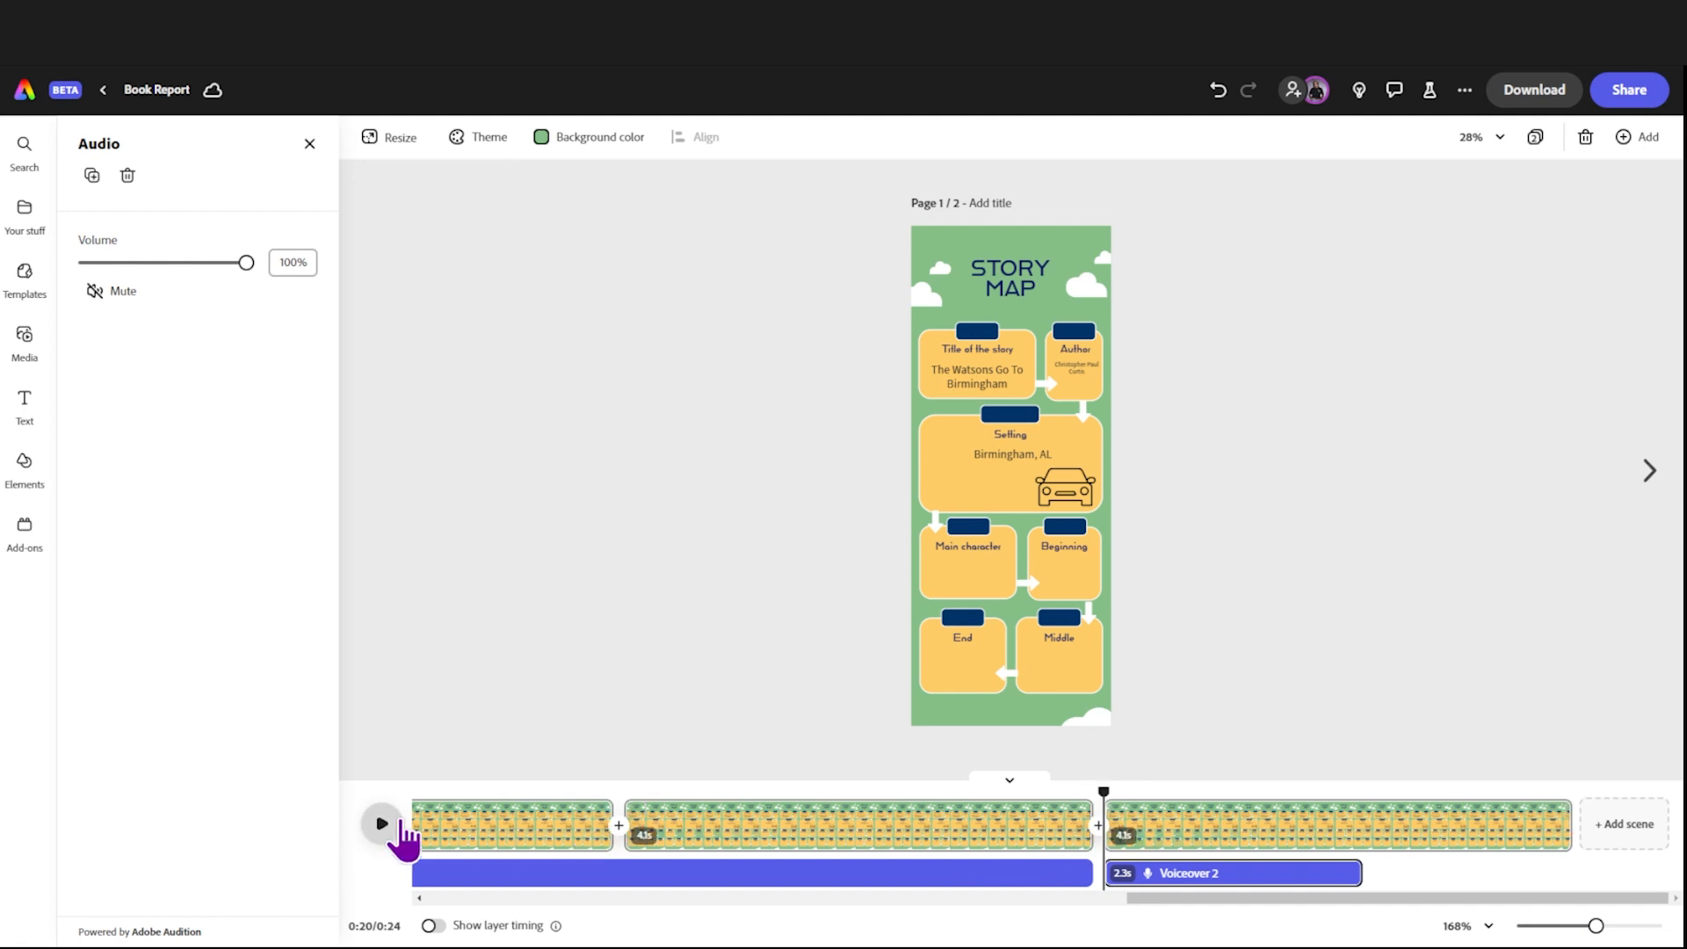
click(385, 825)
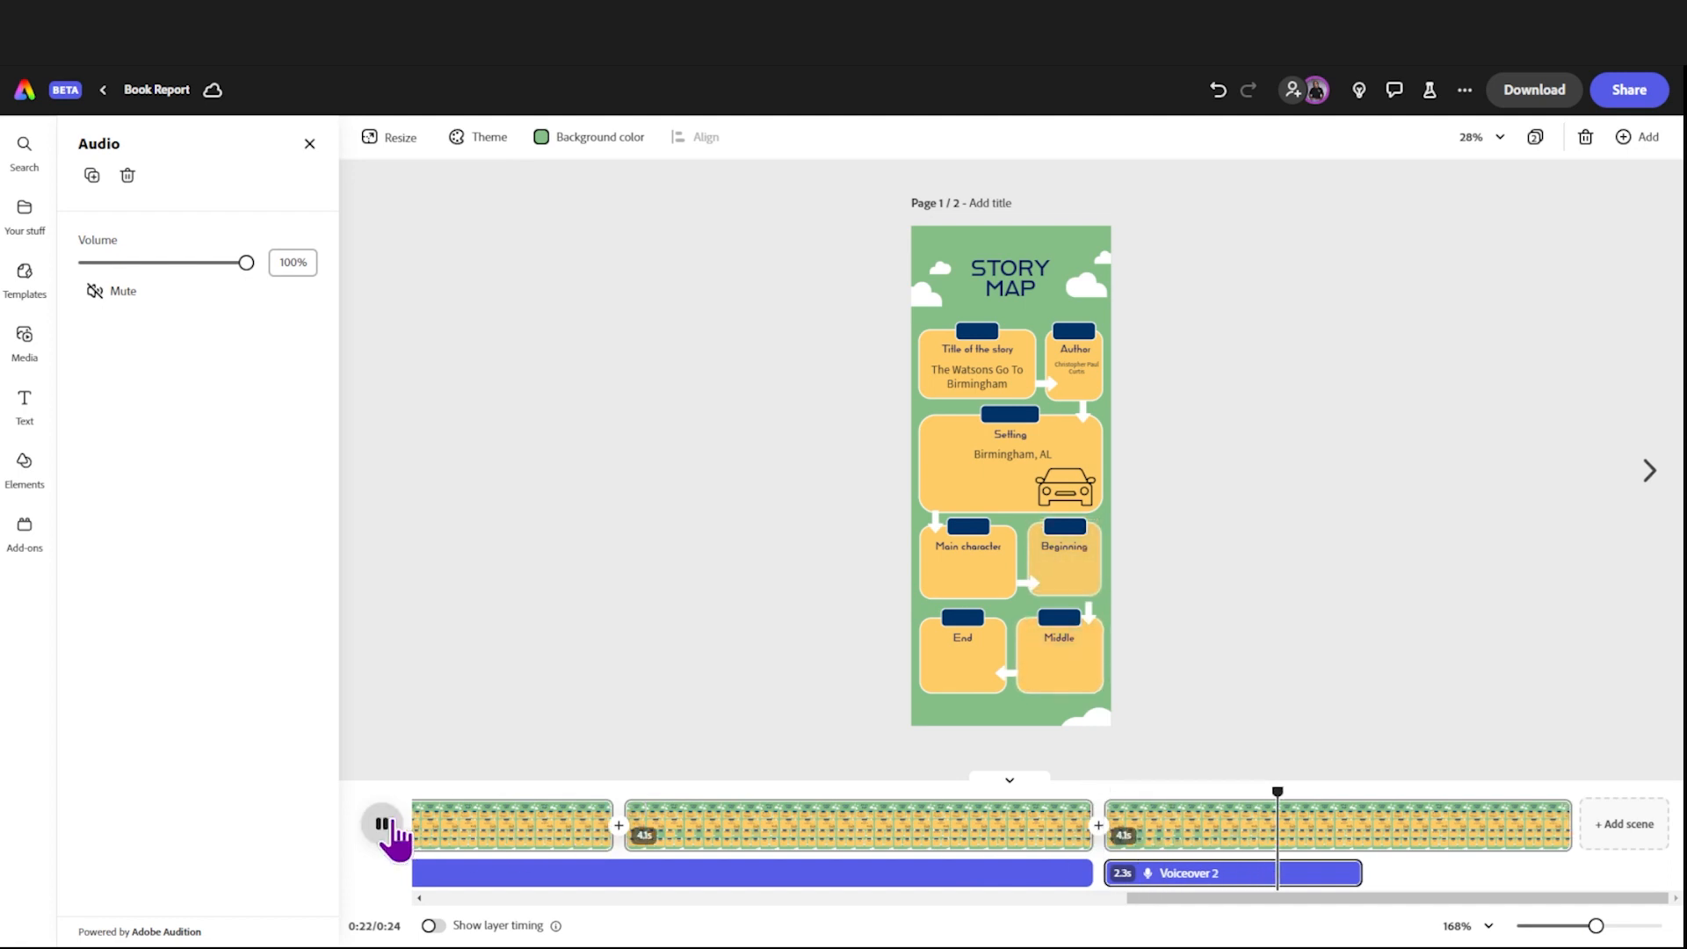
click(385, 825)
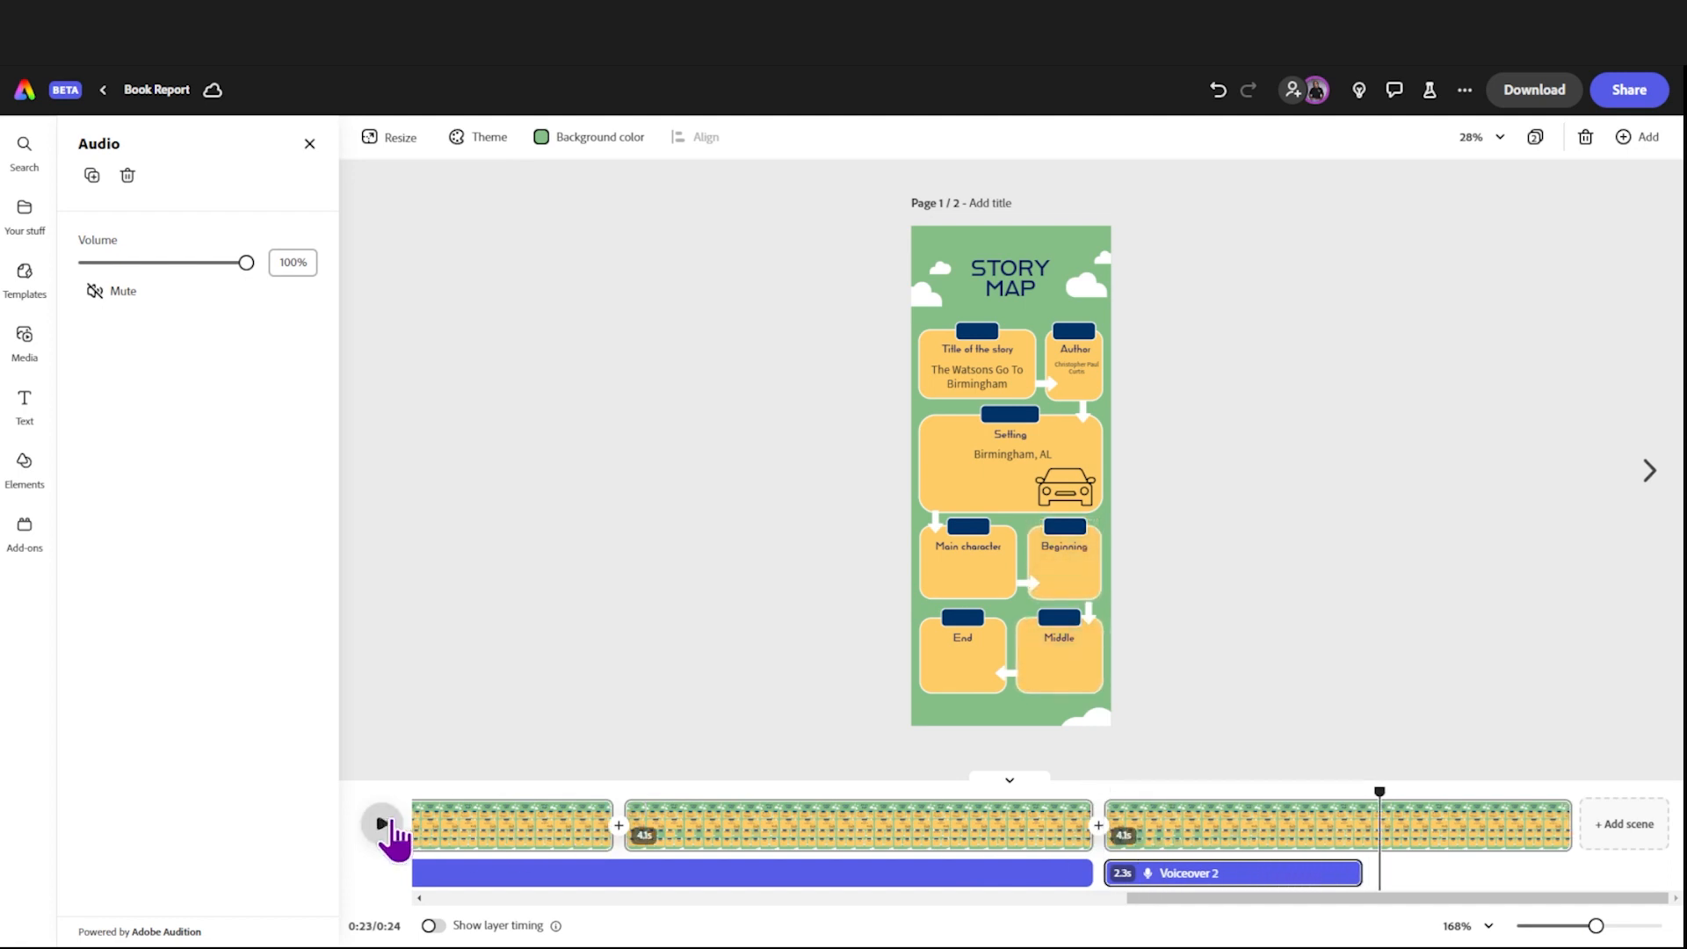
Step: Remove the Drop in animation from the Beginning box's yellow rectangle in the last scene and play the scene from its start
click(1070, 566)
click(1071, 569)
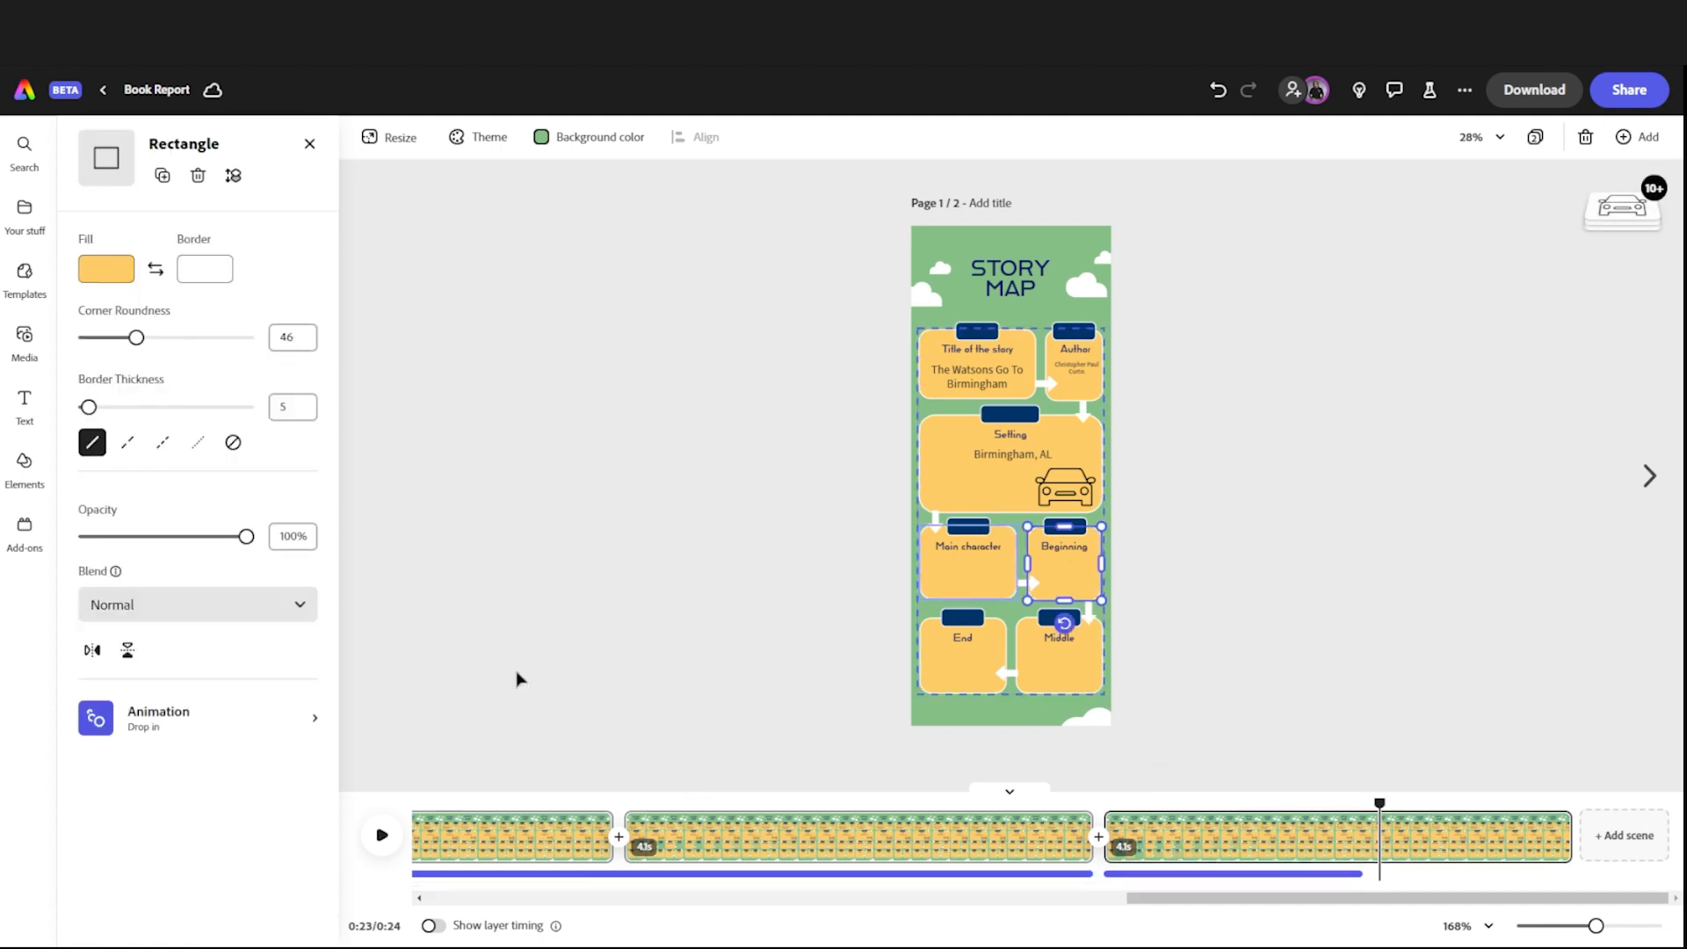
click(125, 725)
click(185, 914)
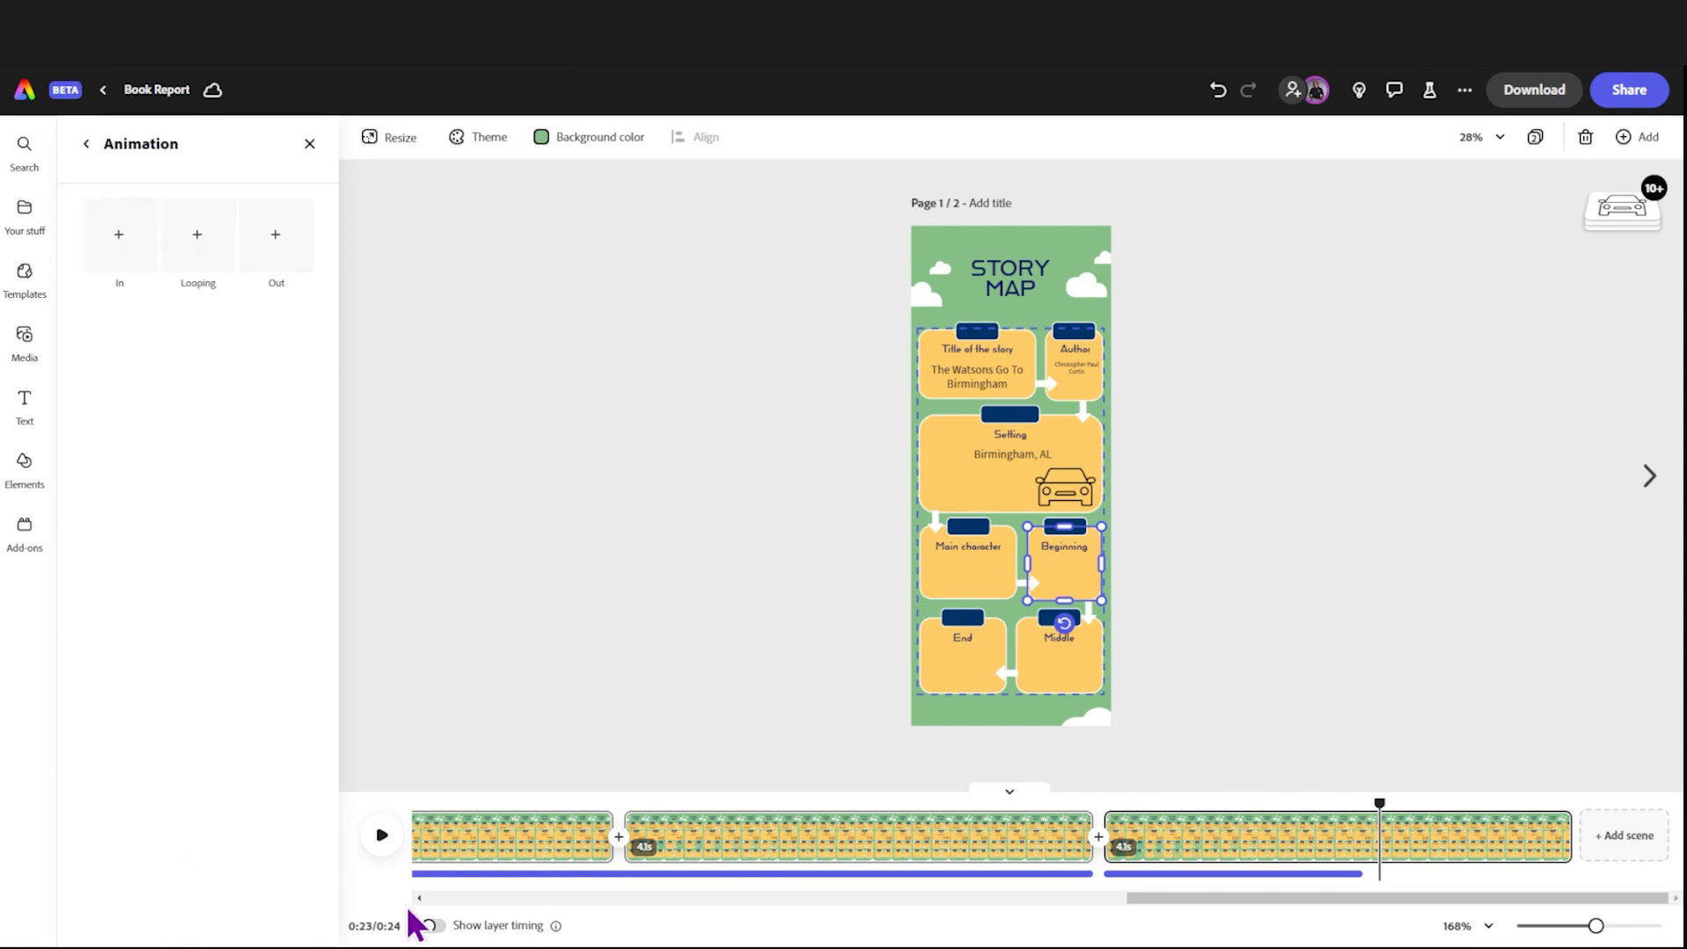
drag(1378, 790, 1103, 791)
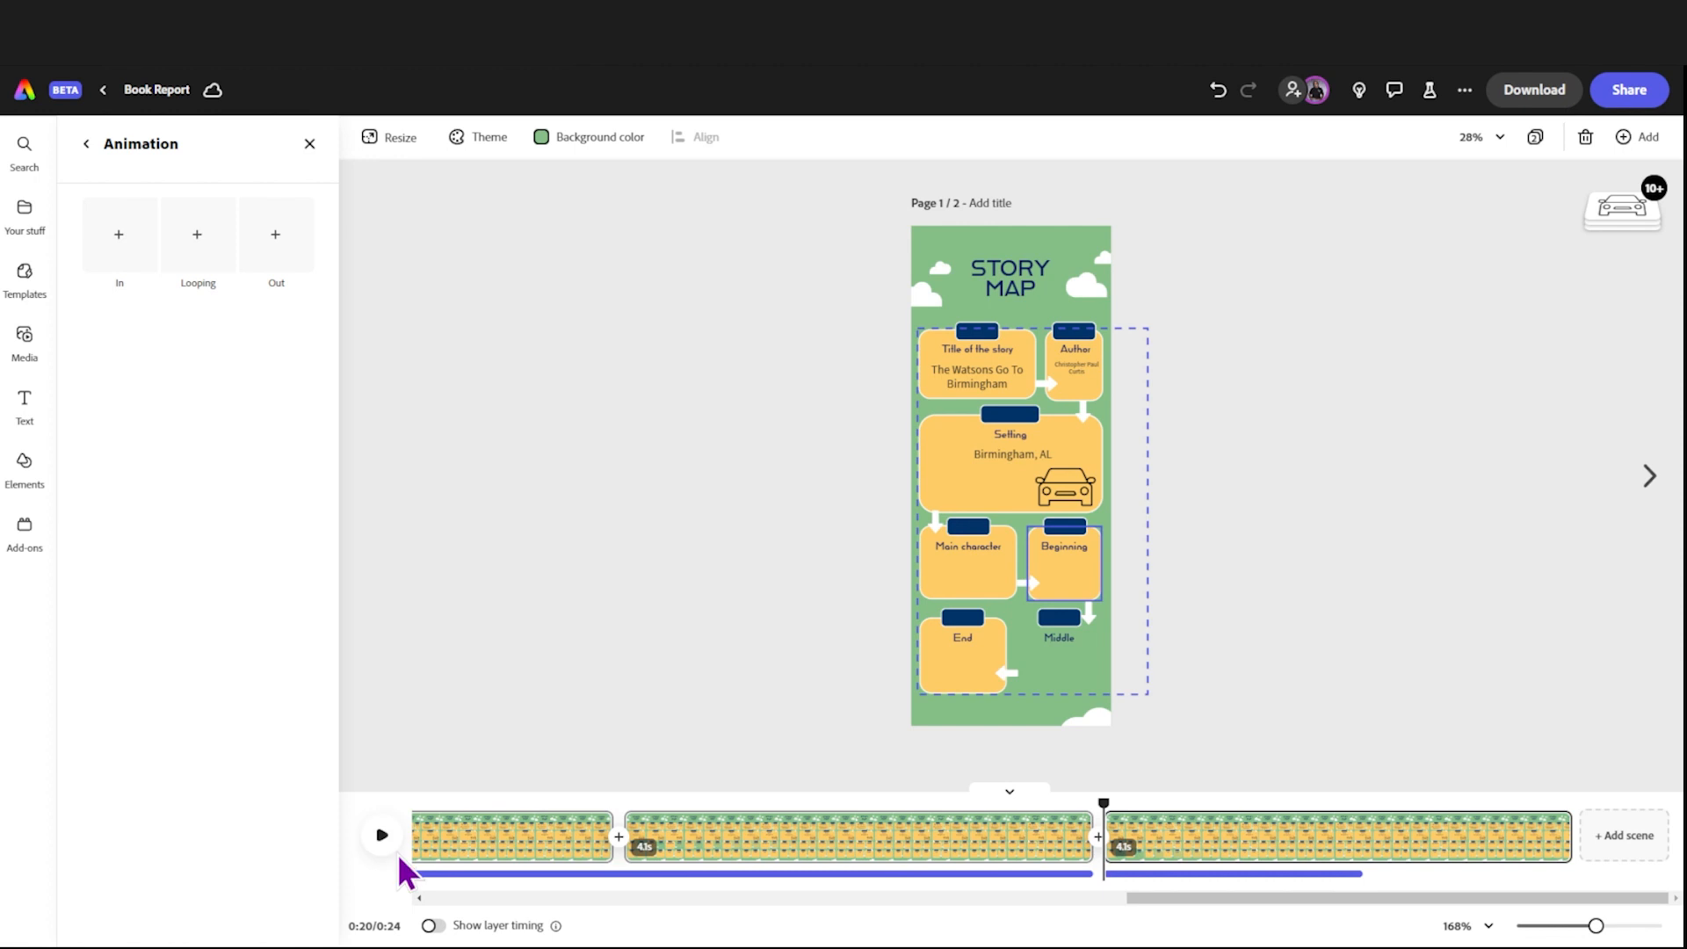
click(384, 837)
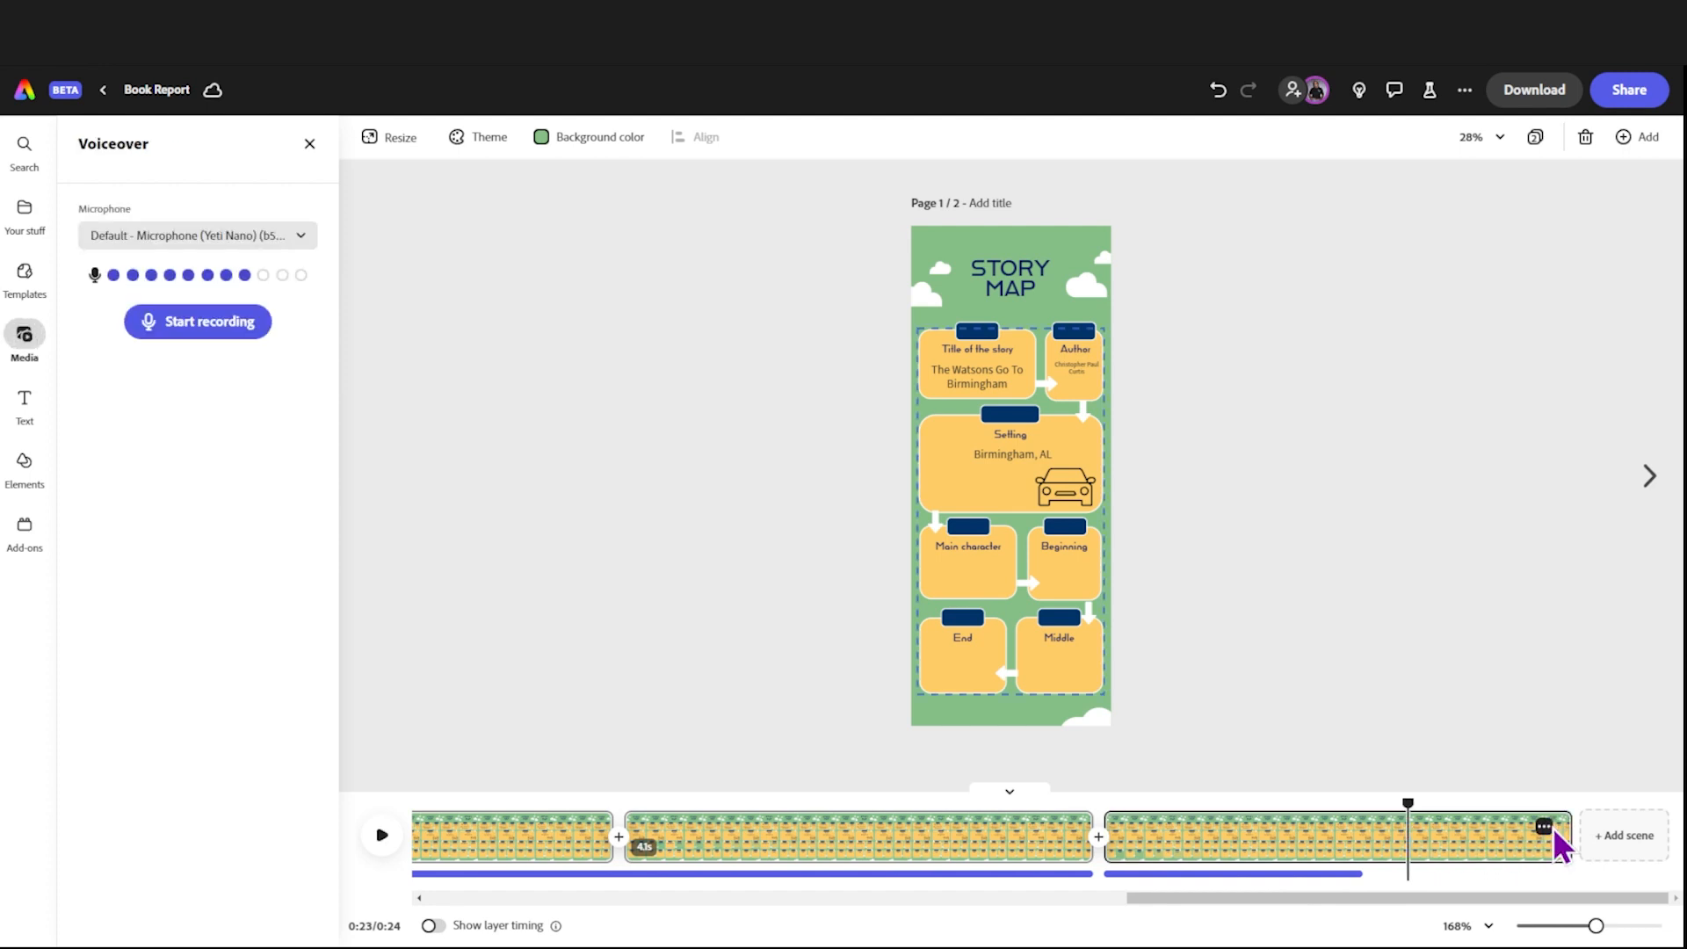
Step: Duplicate the last 4.1-second scene and remove the Slide in animation from the Middle box's yellow rectangle in the copy
right_click(1552, 826)
click(1551, 707)
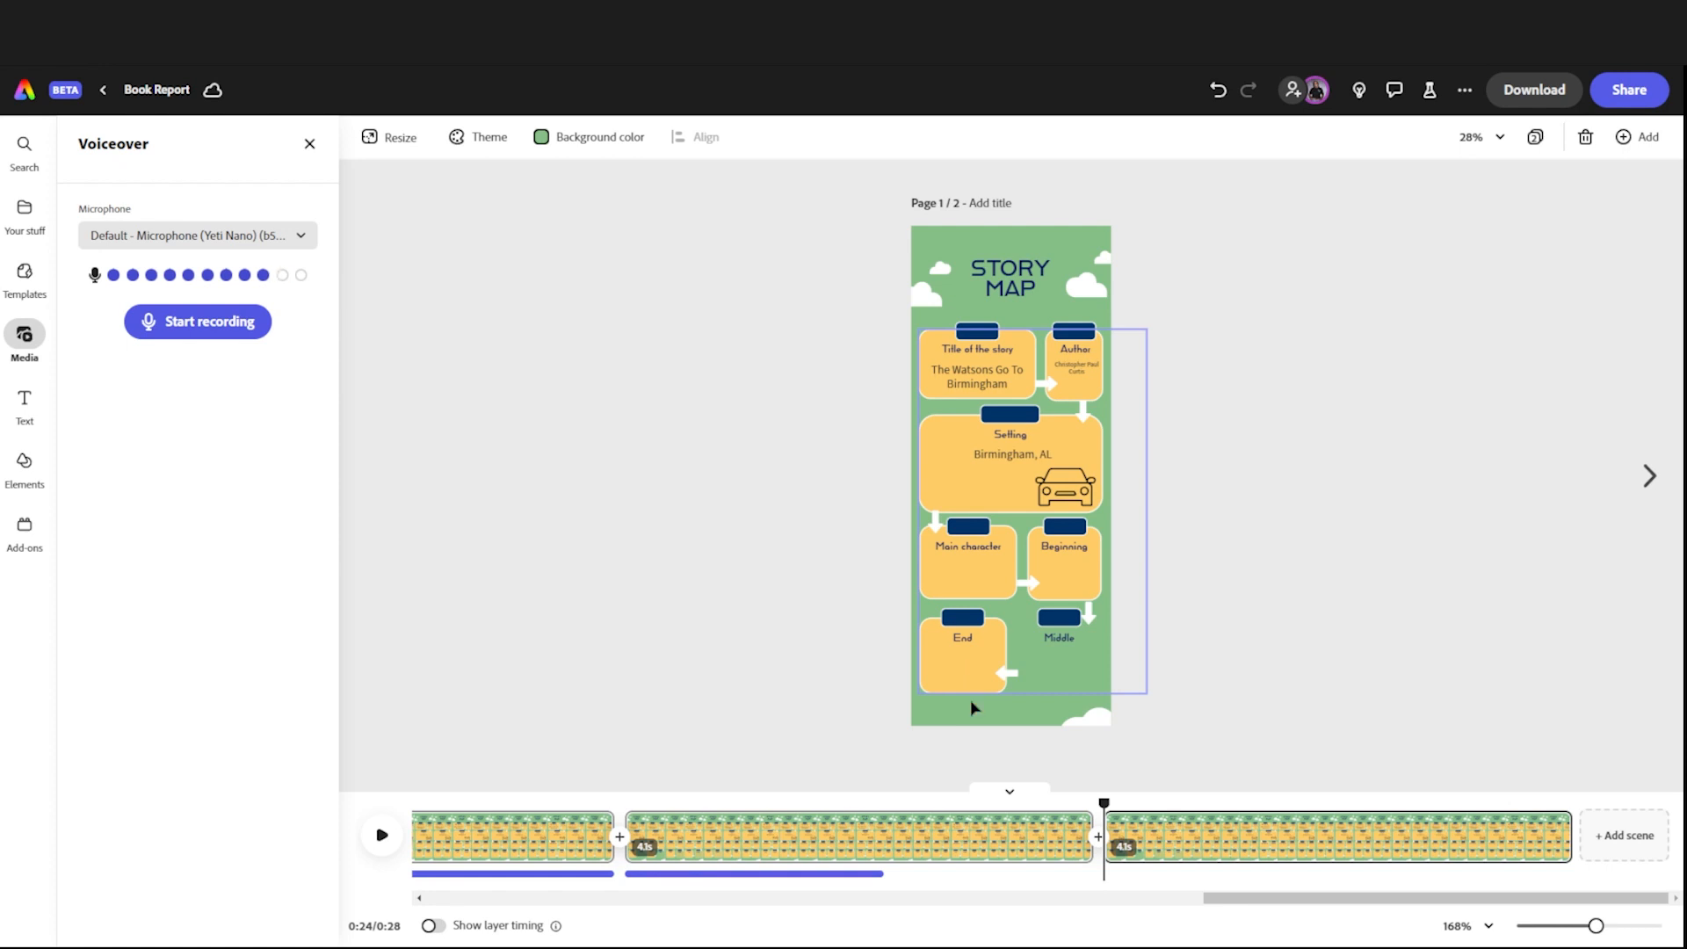
click(1263, 854)
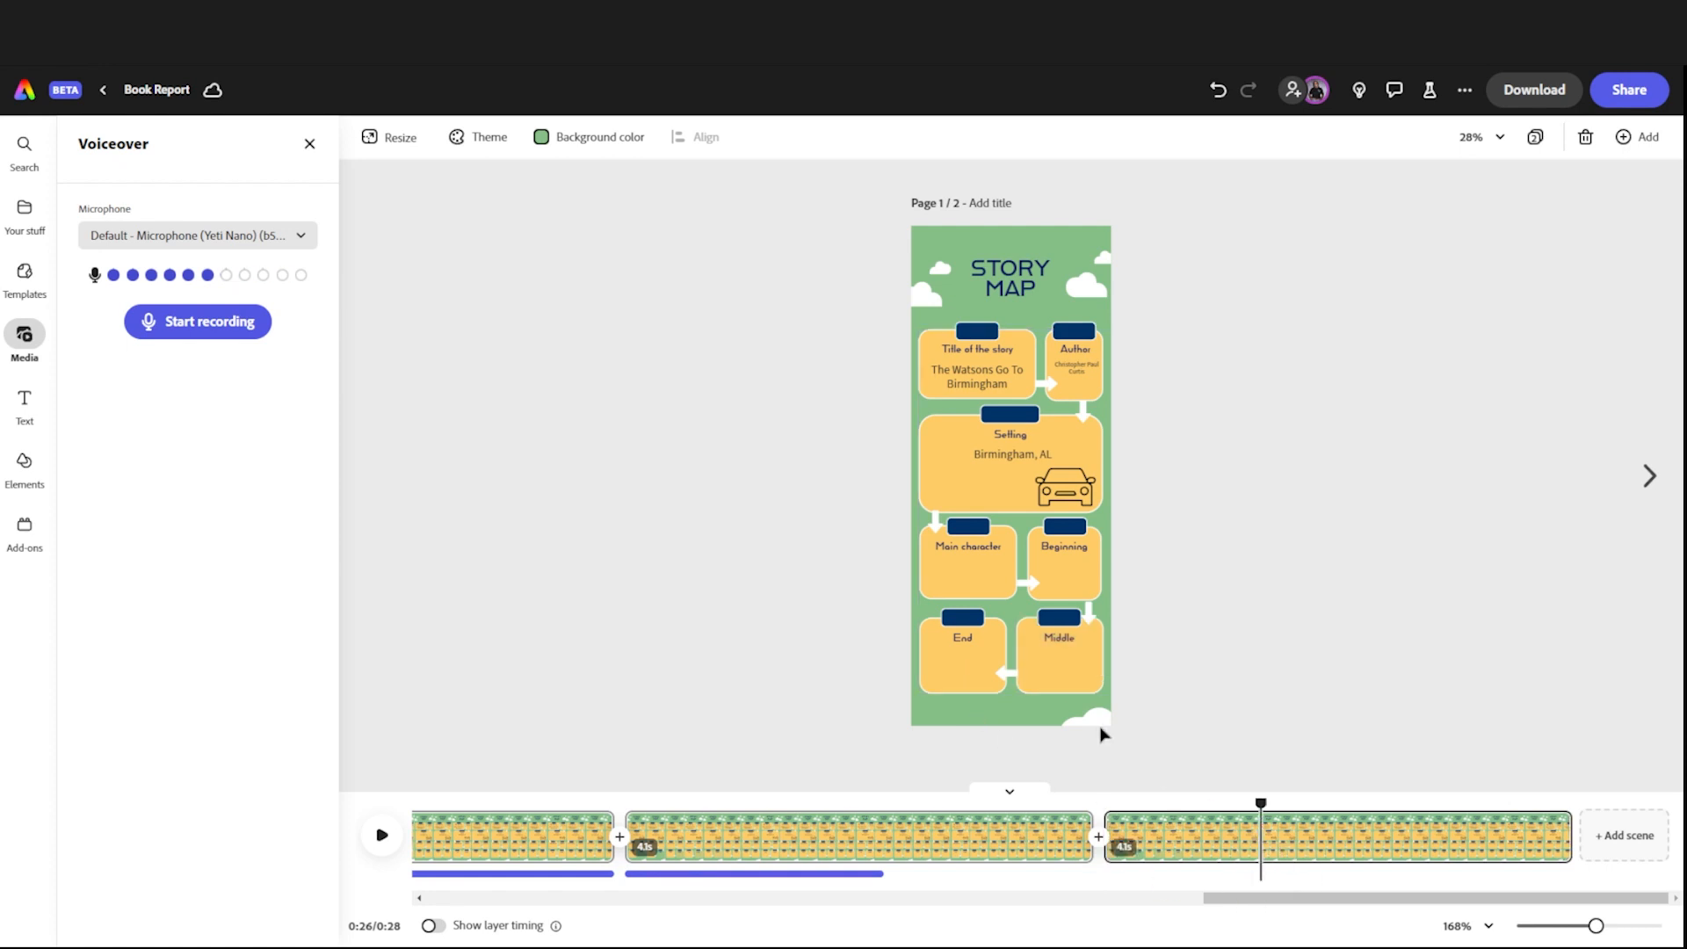
click(1048, 655)
click(1054, 672)
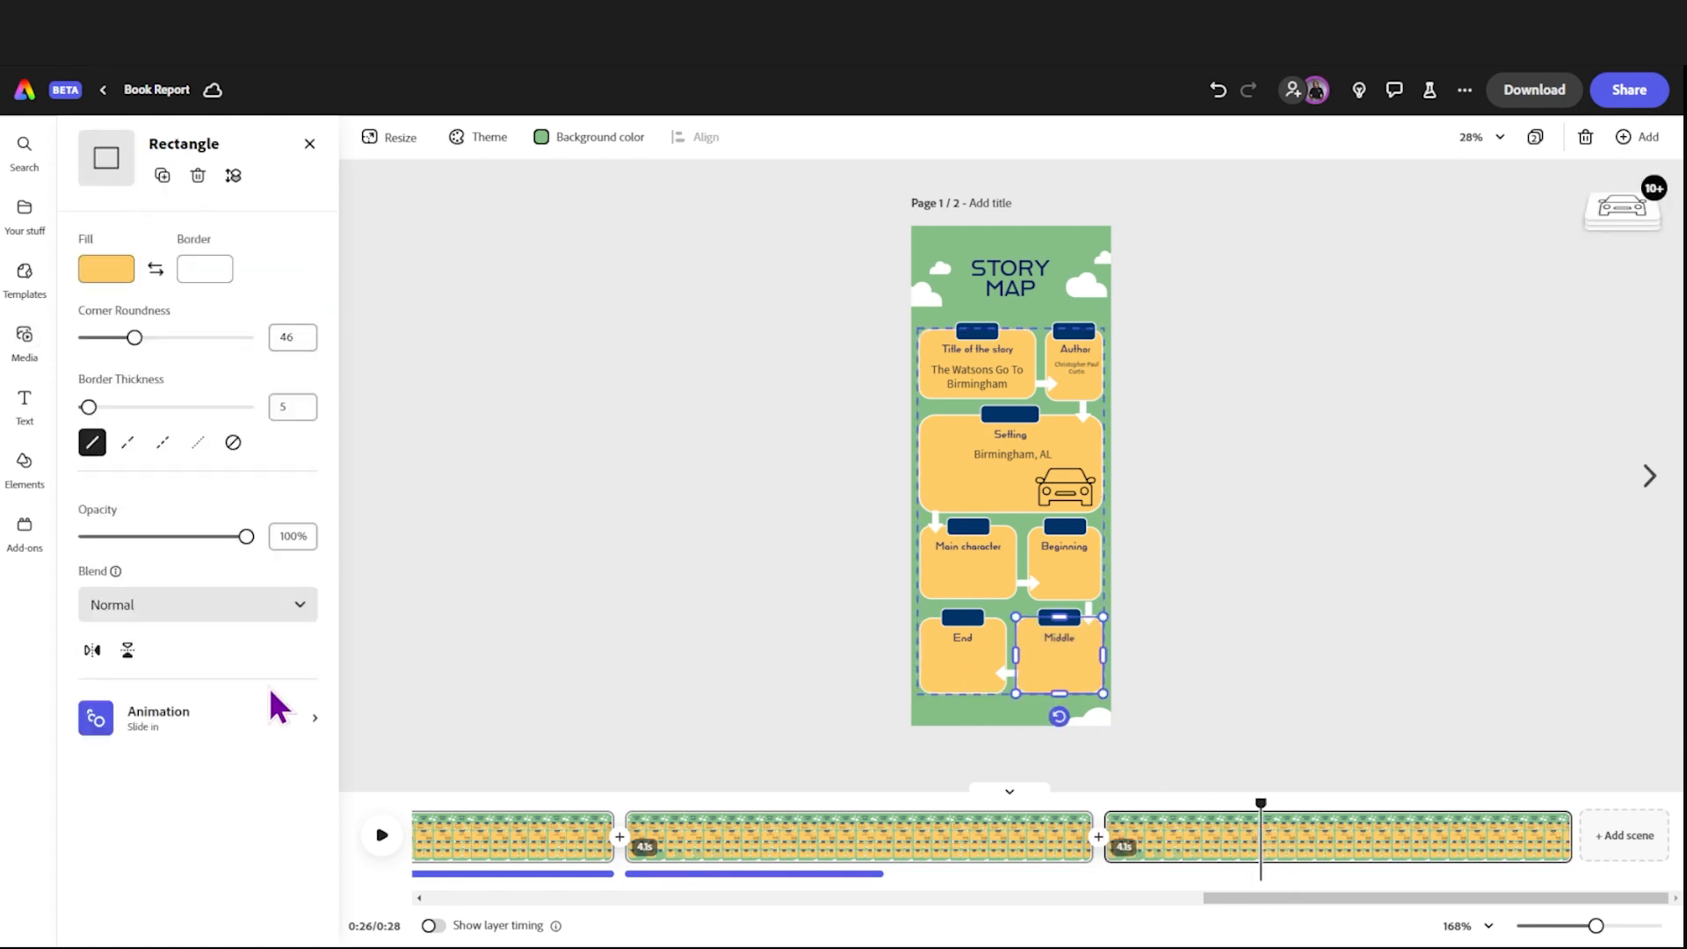
click(280, 707)
click(230, 915)
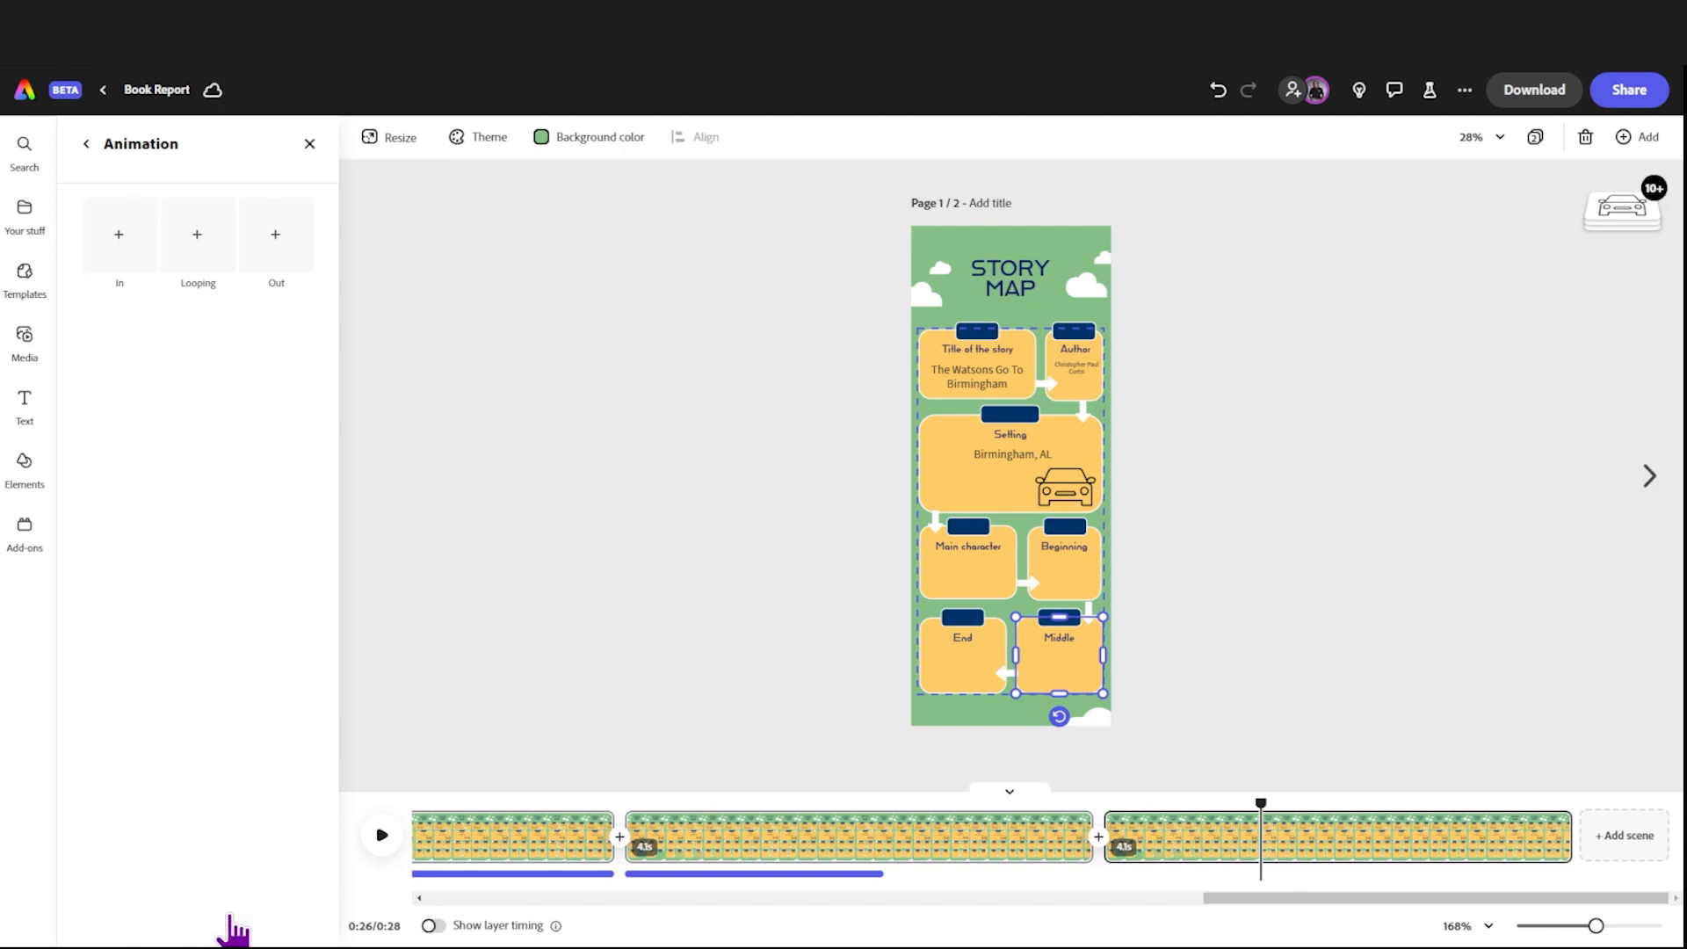
Step: Give the End box's yellow rectangle in the last scene a Slide in animation lasting 2.41 s
click(961, 678)
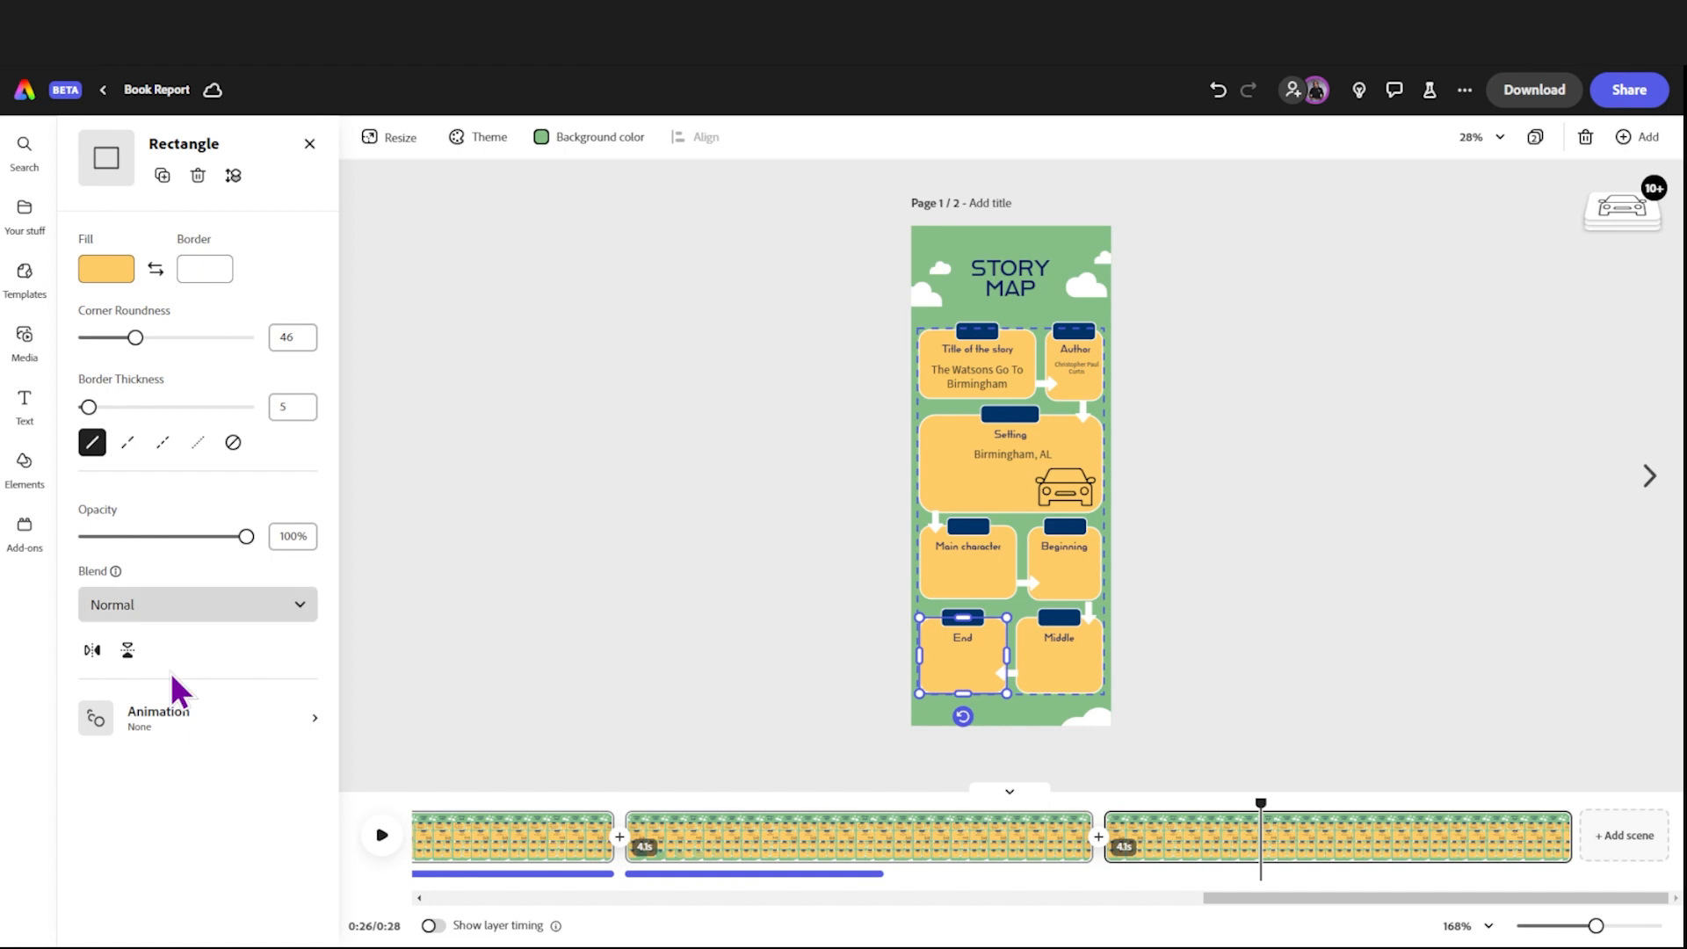
click(170, 723)
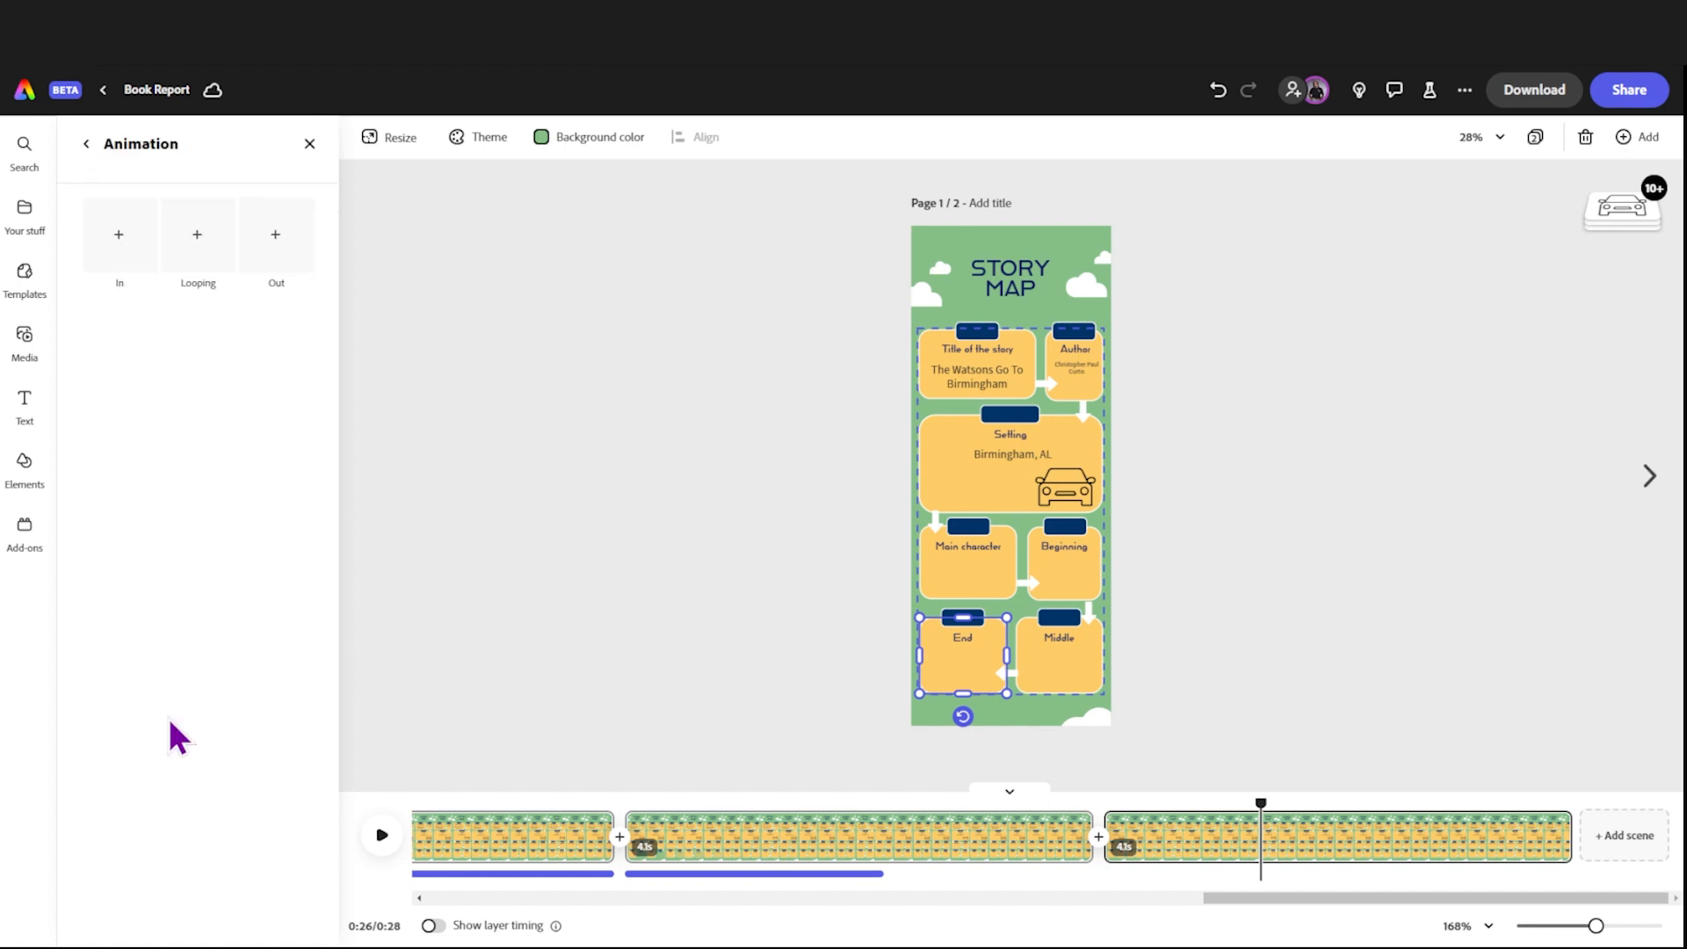
click(114, 264)
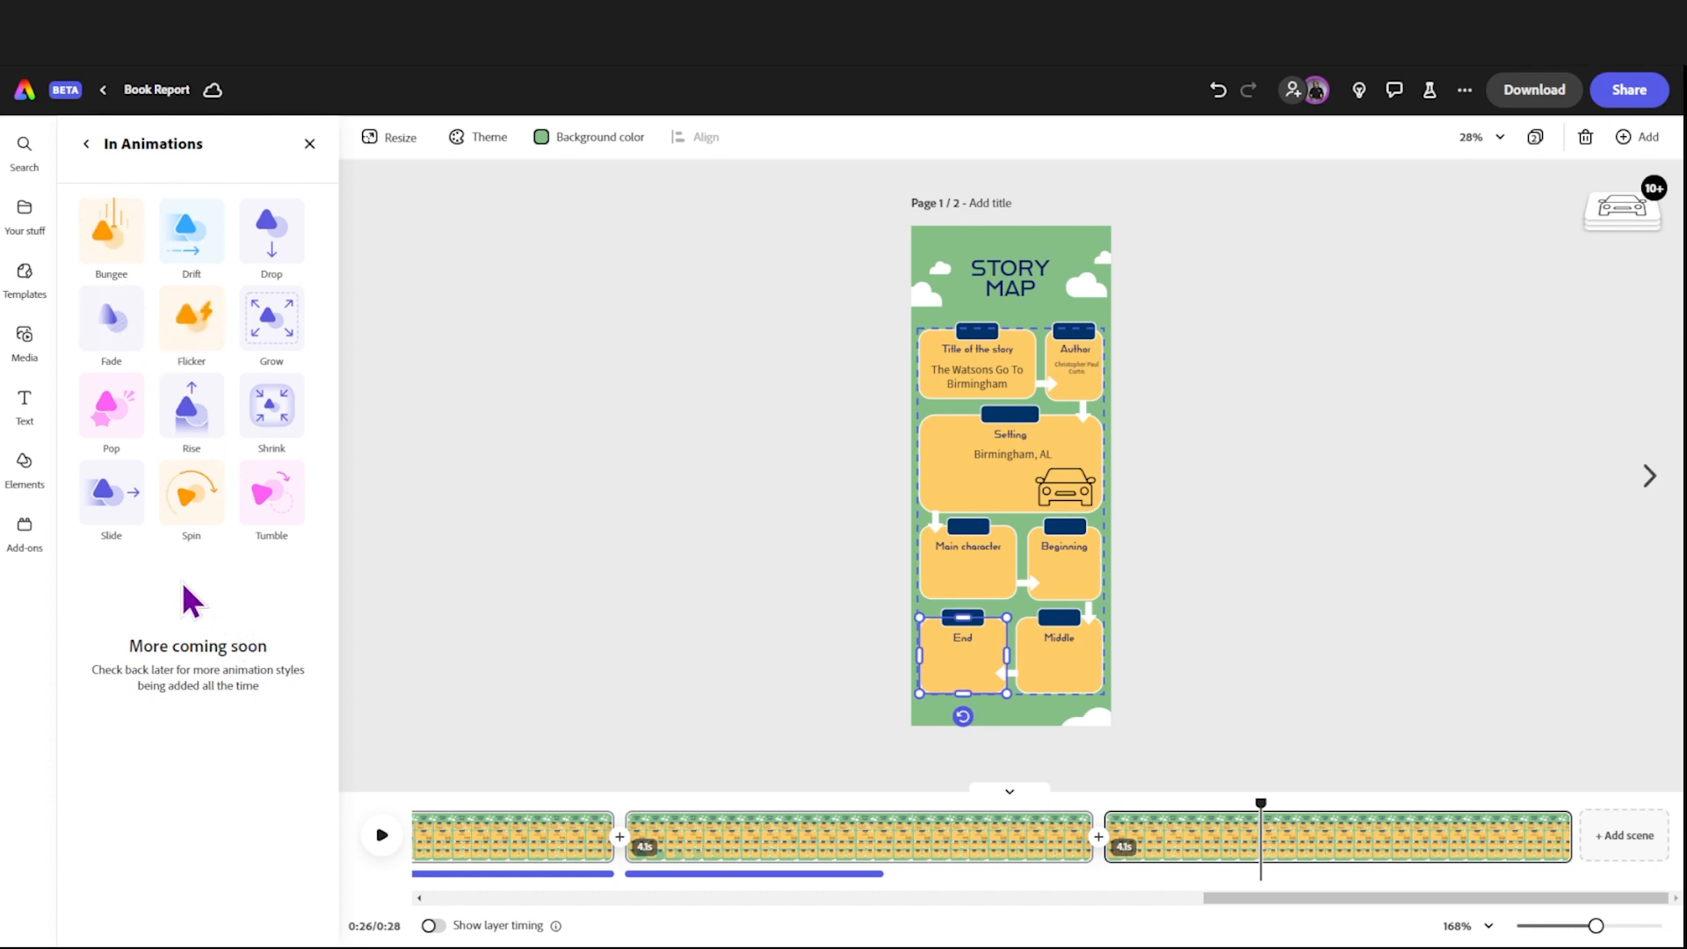
click(119, 506)
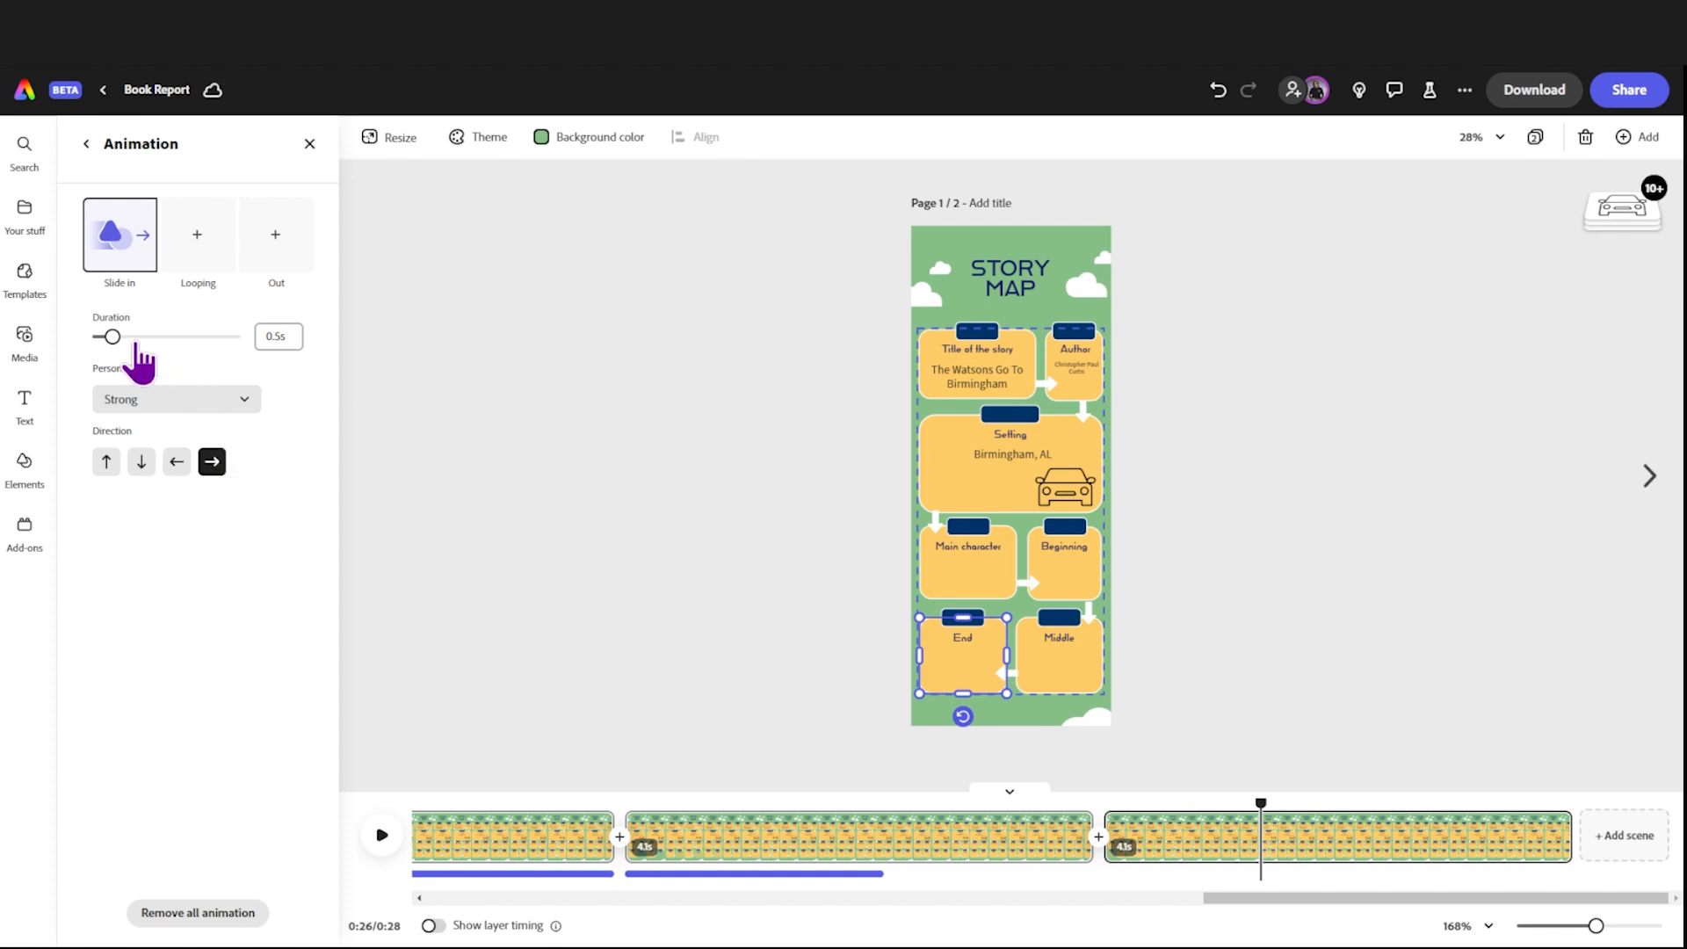
drag(112, 338, 204, 339)
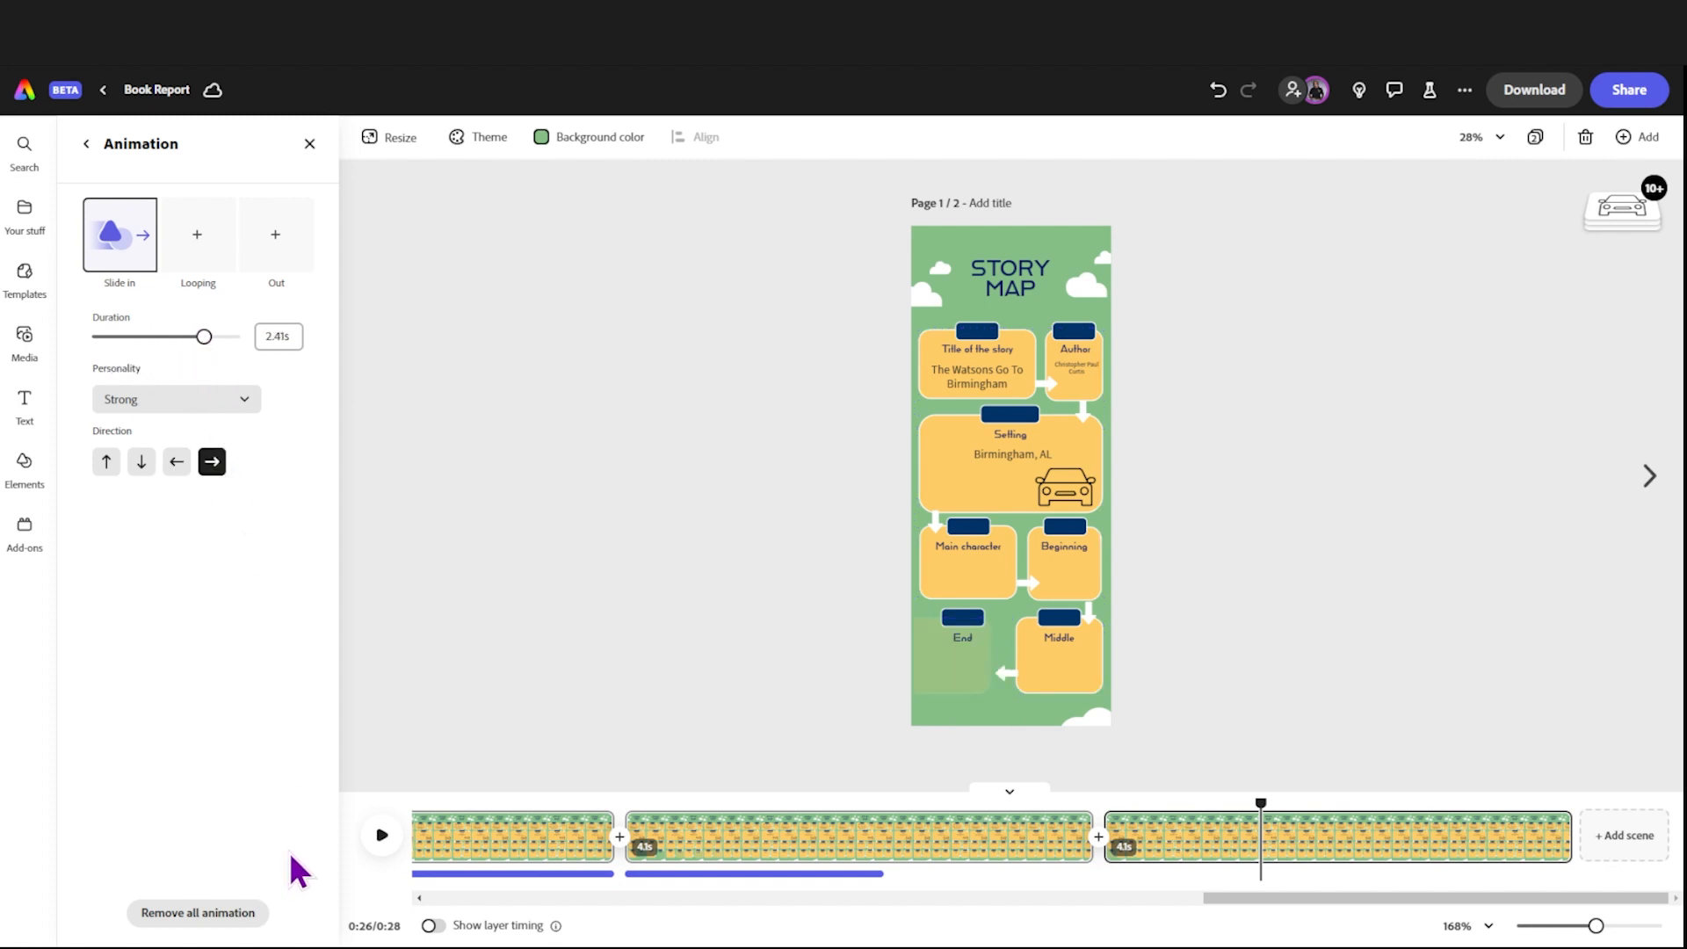
Step: Record a voiceover of about 3.1 seconds, move it to the start of the last story map scene, and play it back
click(44, 350)
click(223, 274)
click(217, 323)
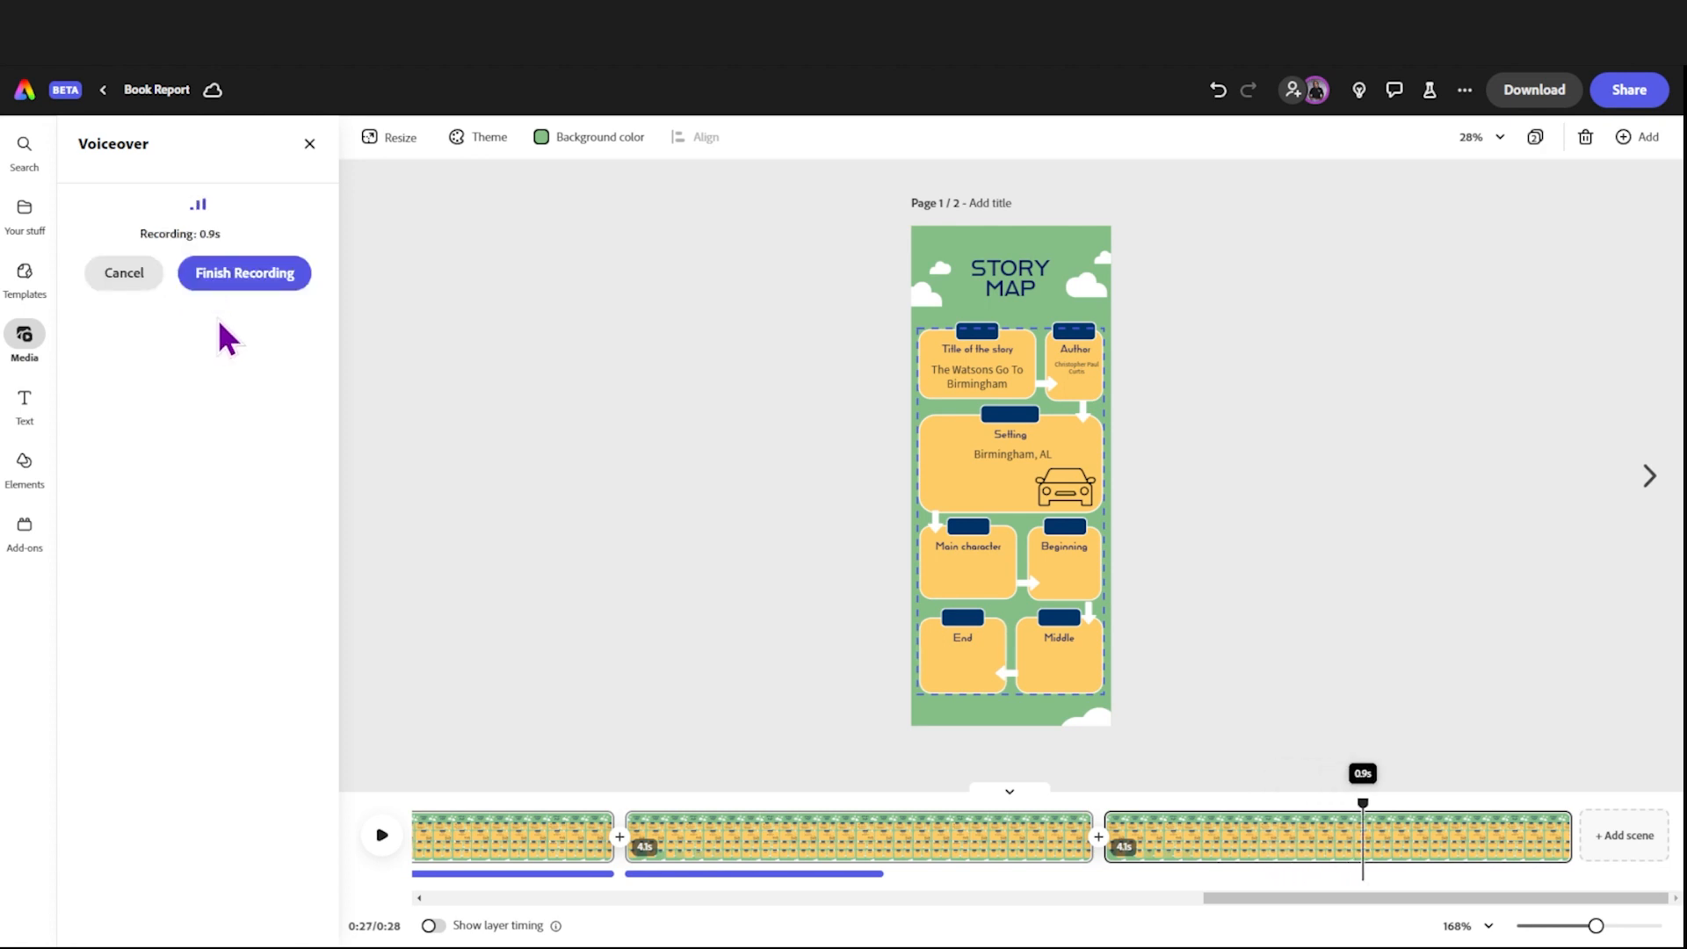
click(223, 292)
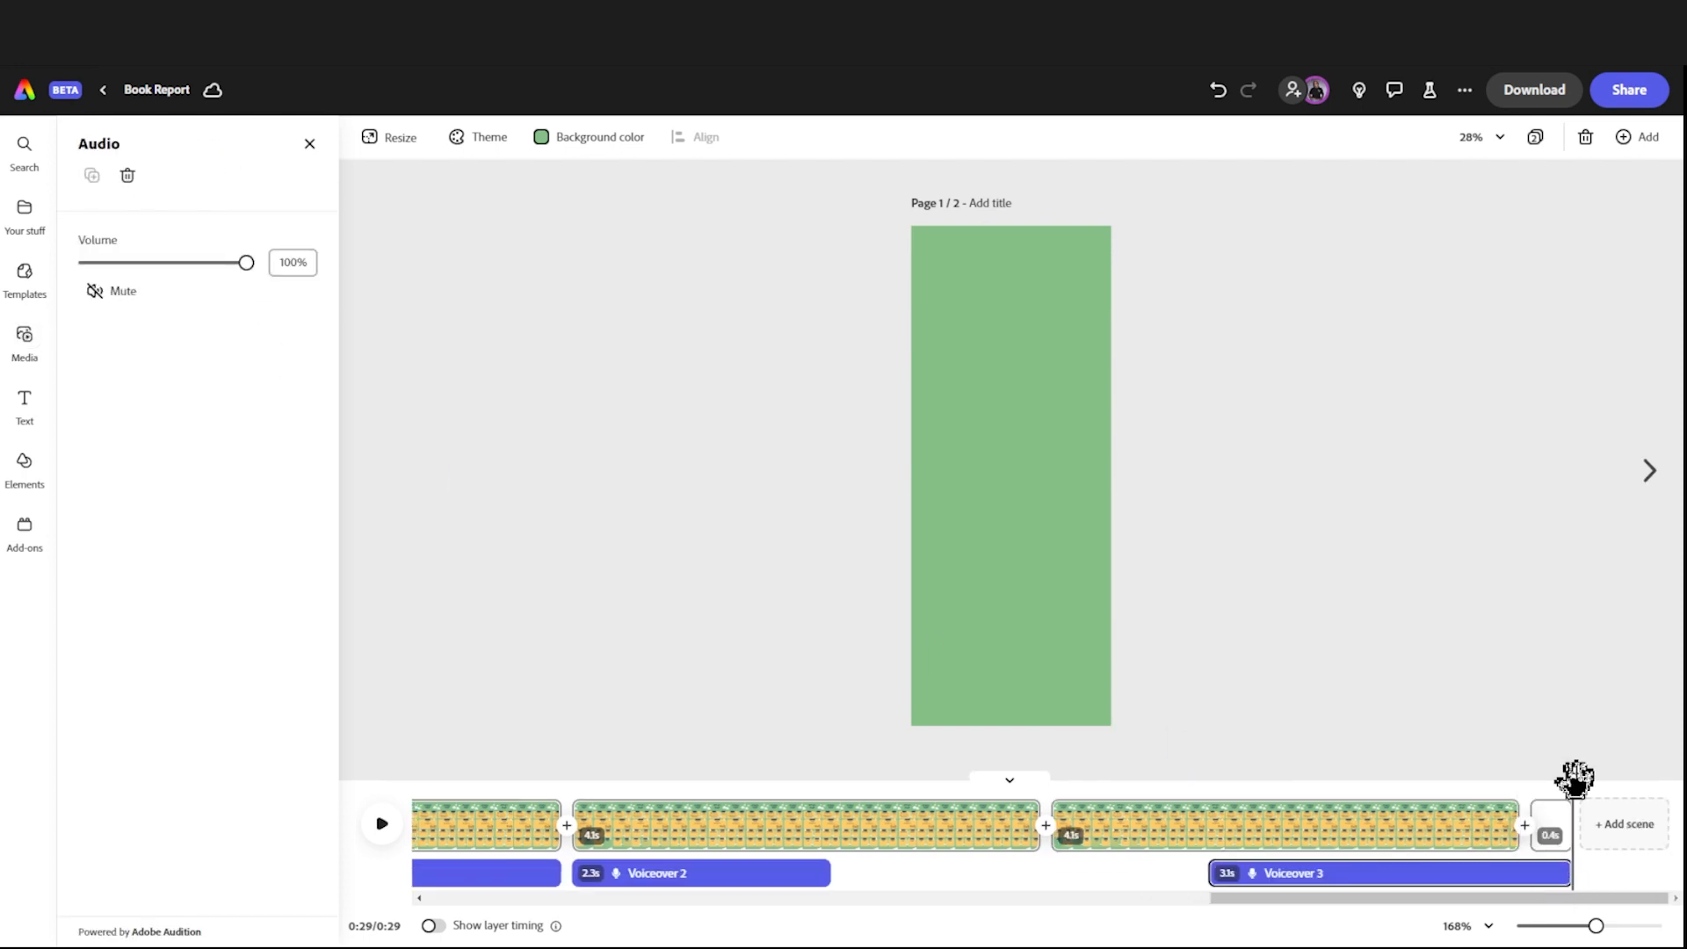
drag(1309, 879, 1074, 856)
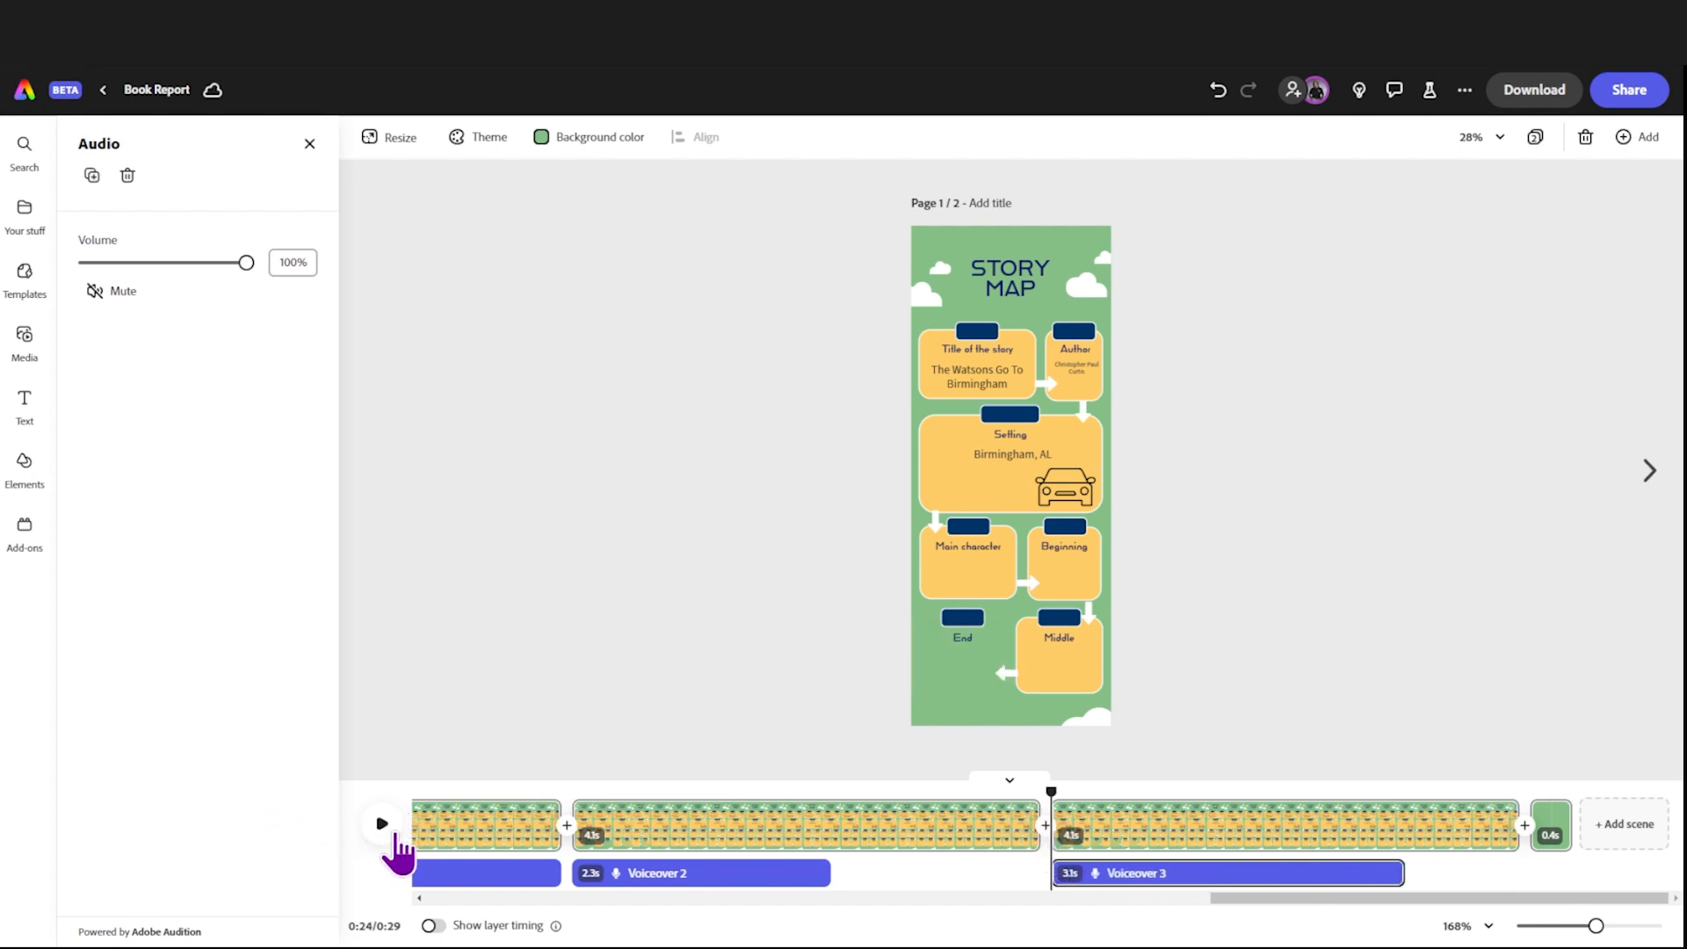
click(395, 831)
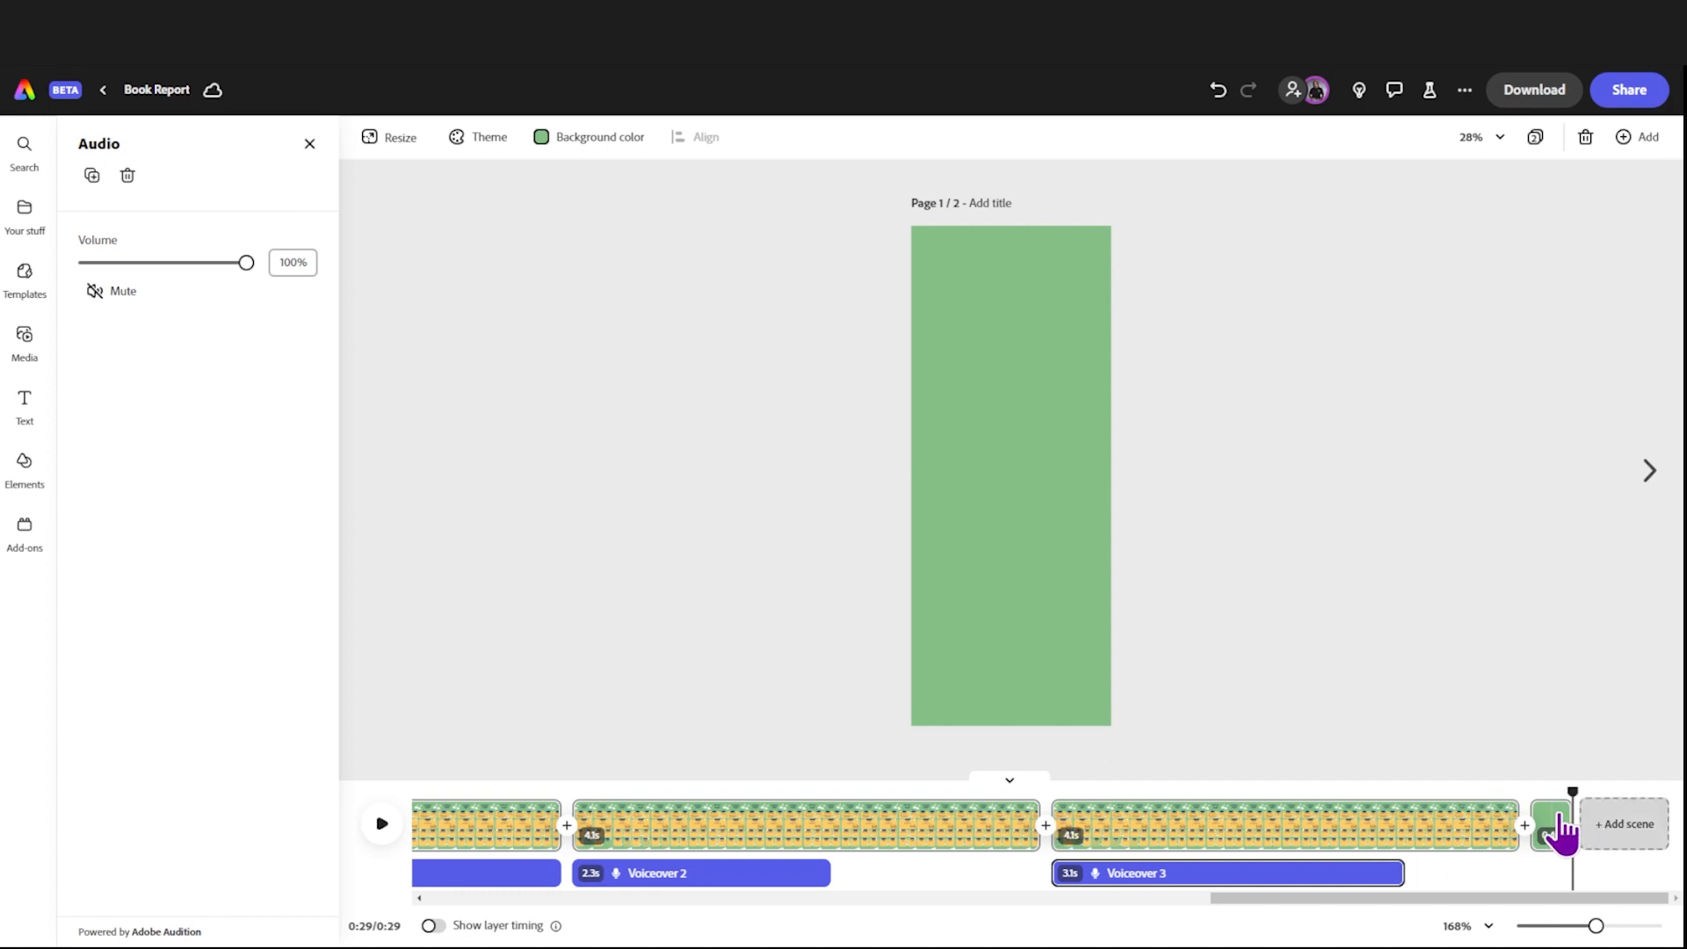
Step: Delete the blank green 0.4-second scene at the end of the timeline
click(1550, 830)
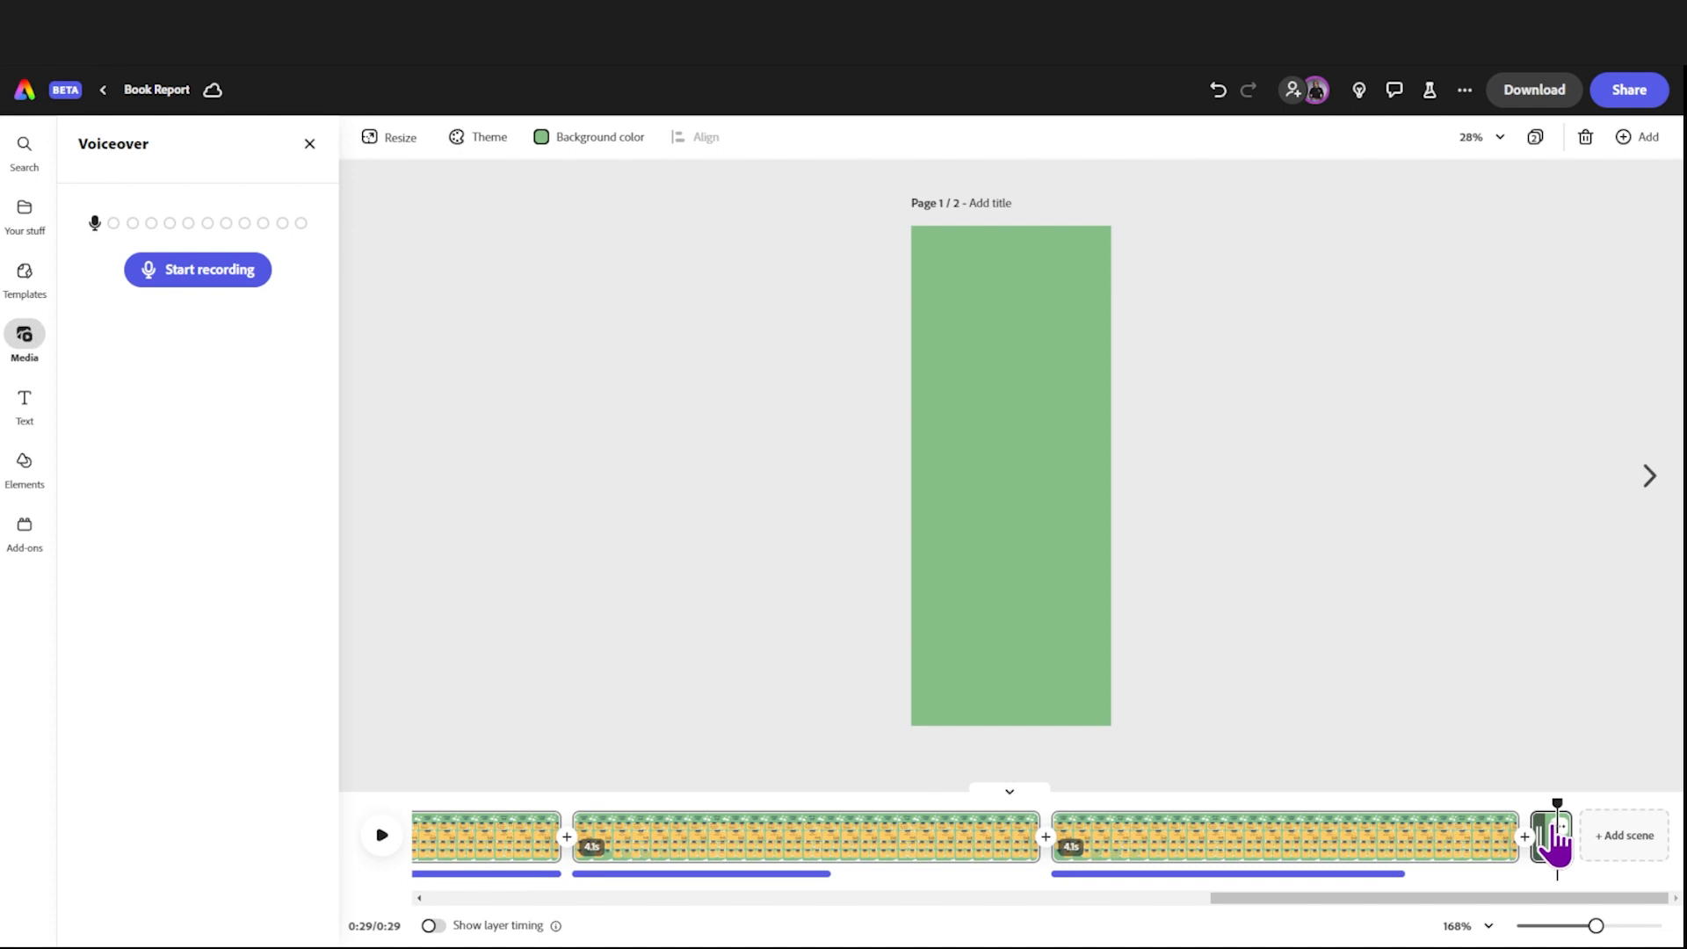
right_click(1554, 828)
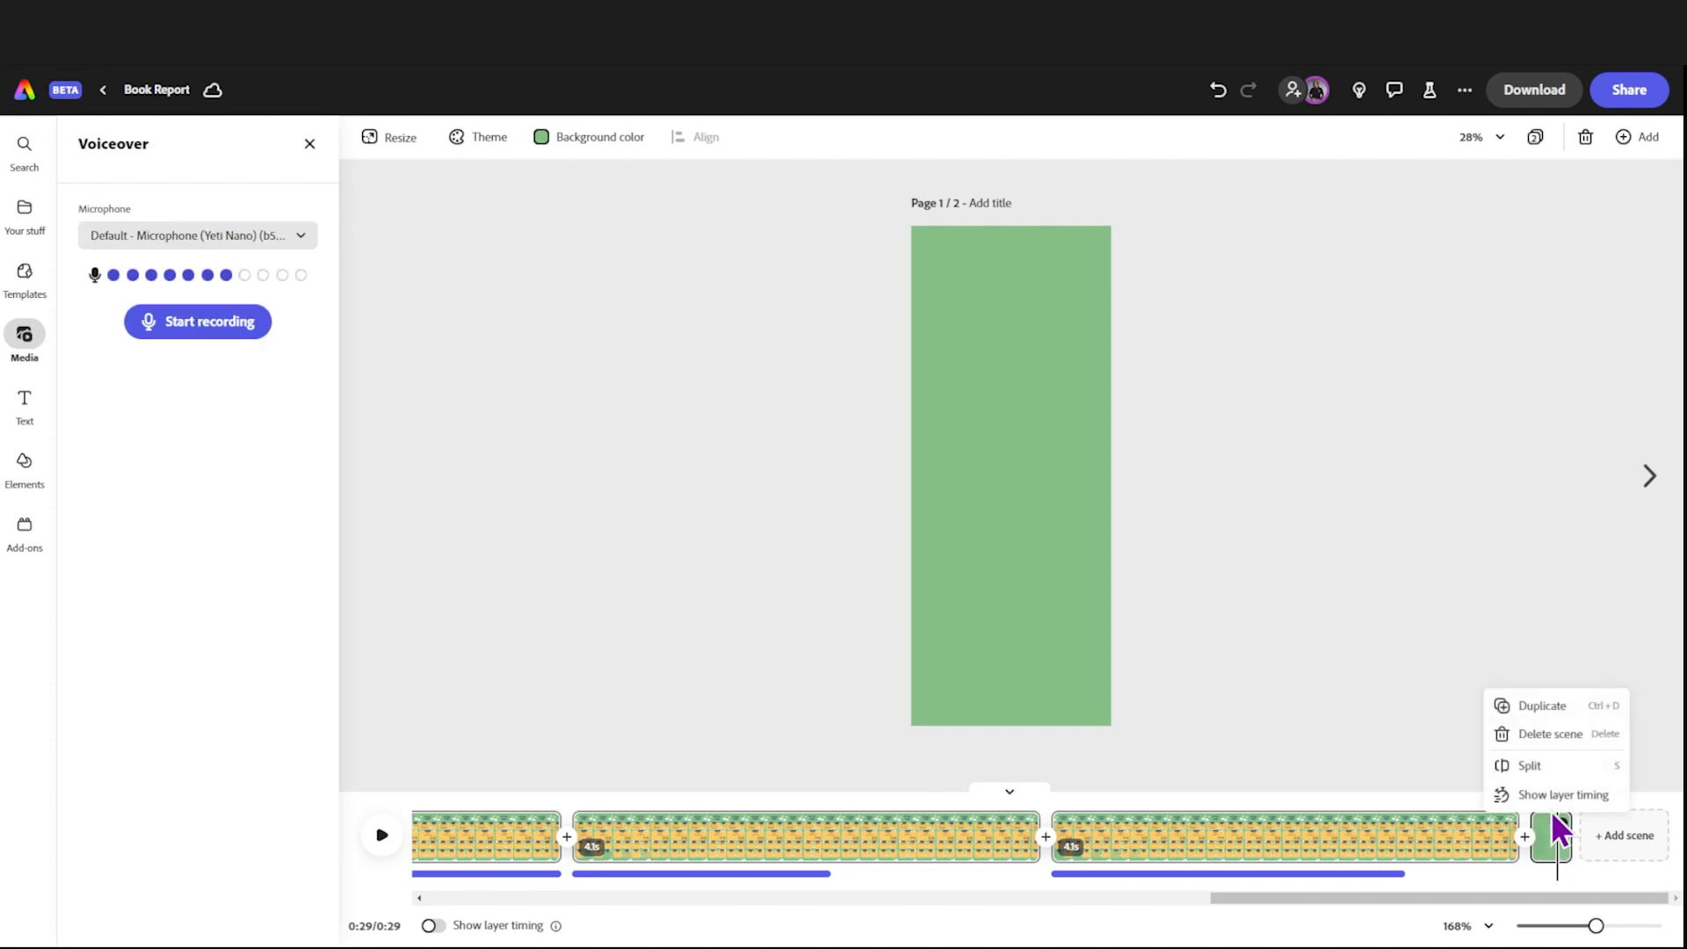
click(1552, 736)
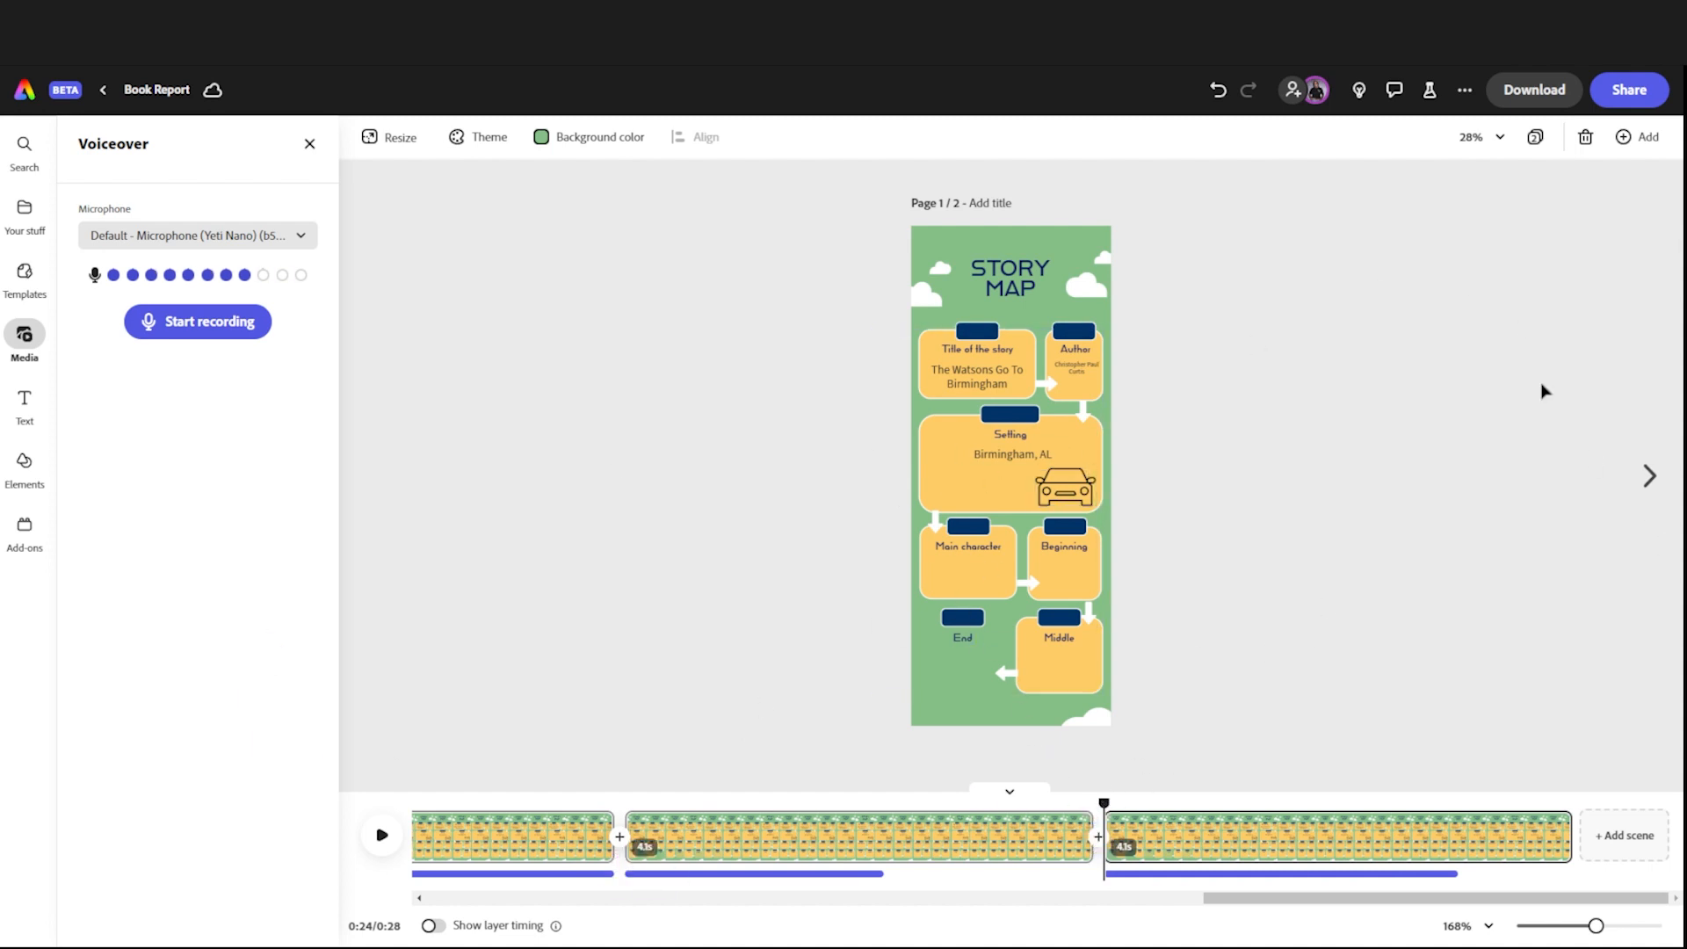
Step: Open the download options for the selected page and review the available file formats, keeping MP4
click(1527, 98)
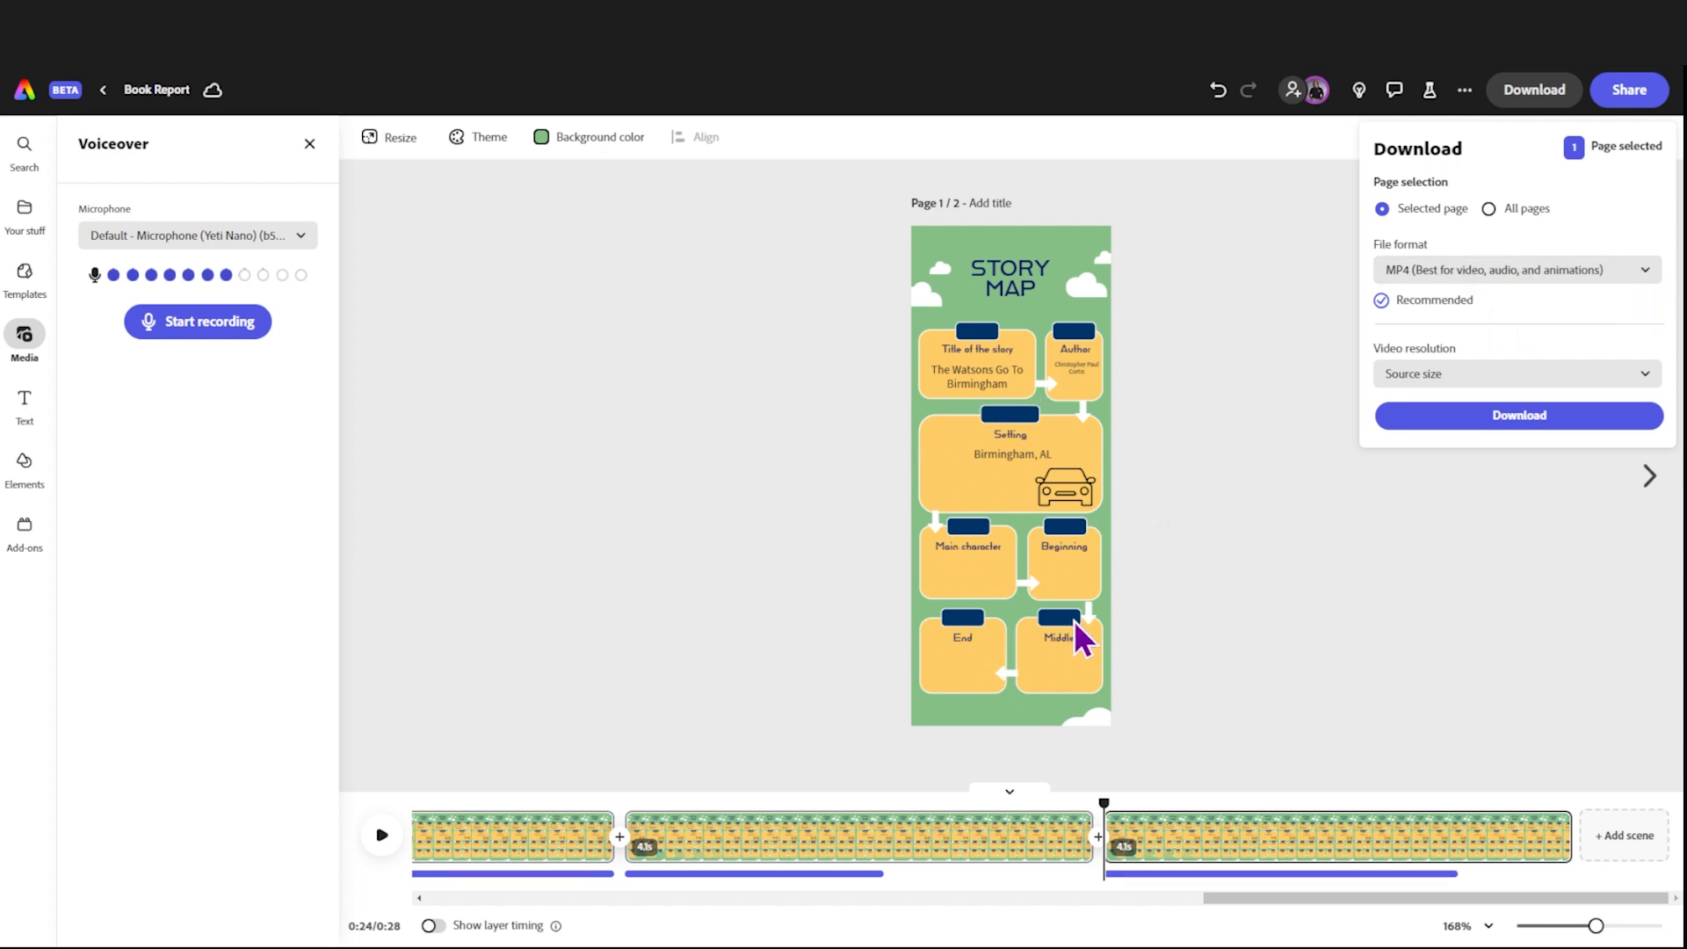
click(1626, 277)
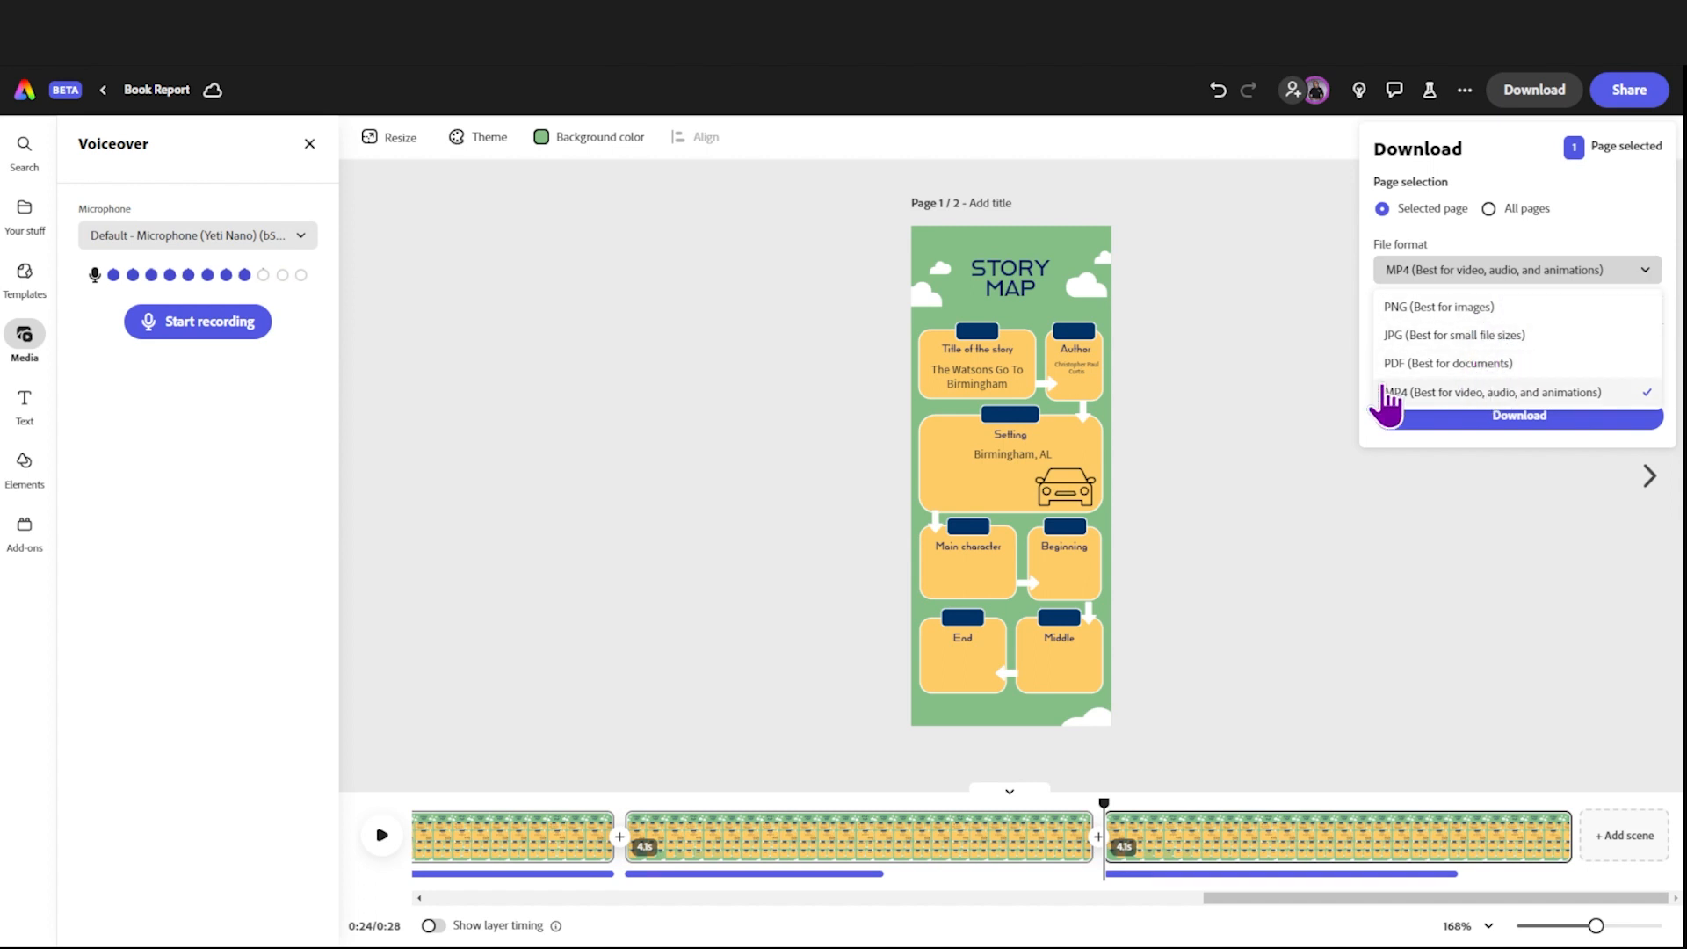
click(1298, 416)
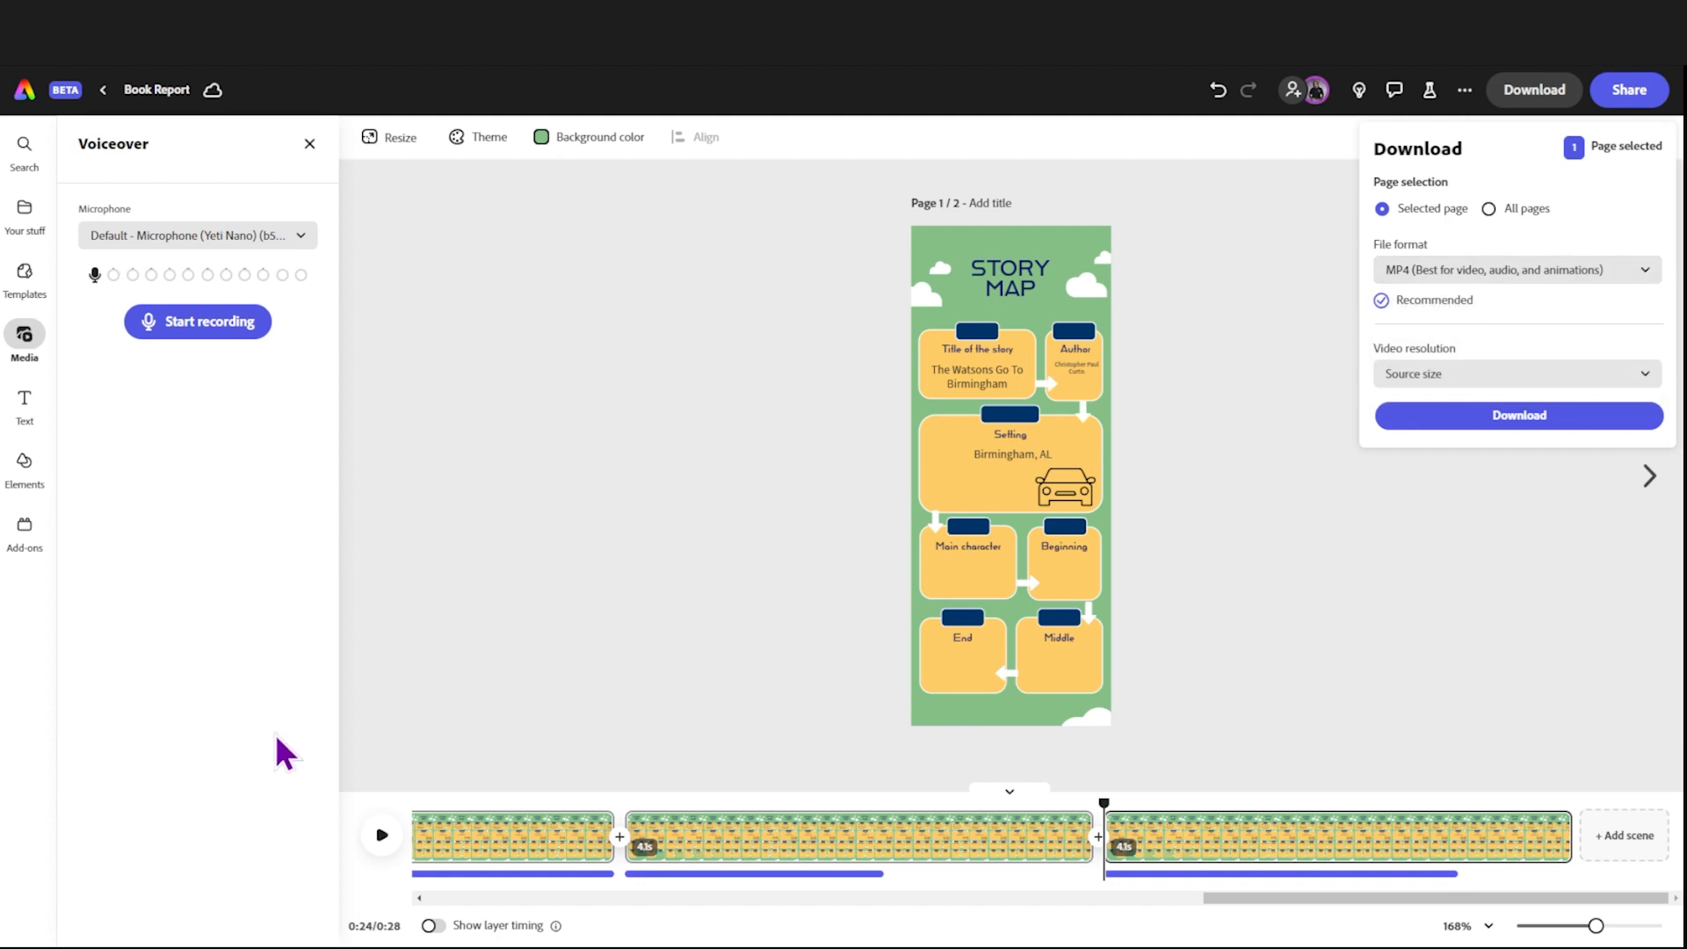